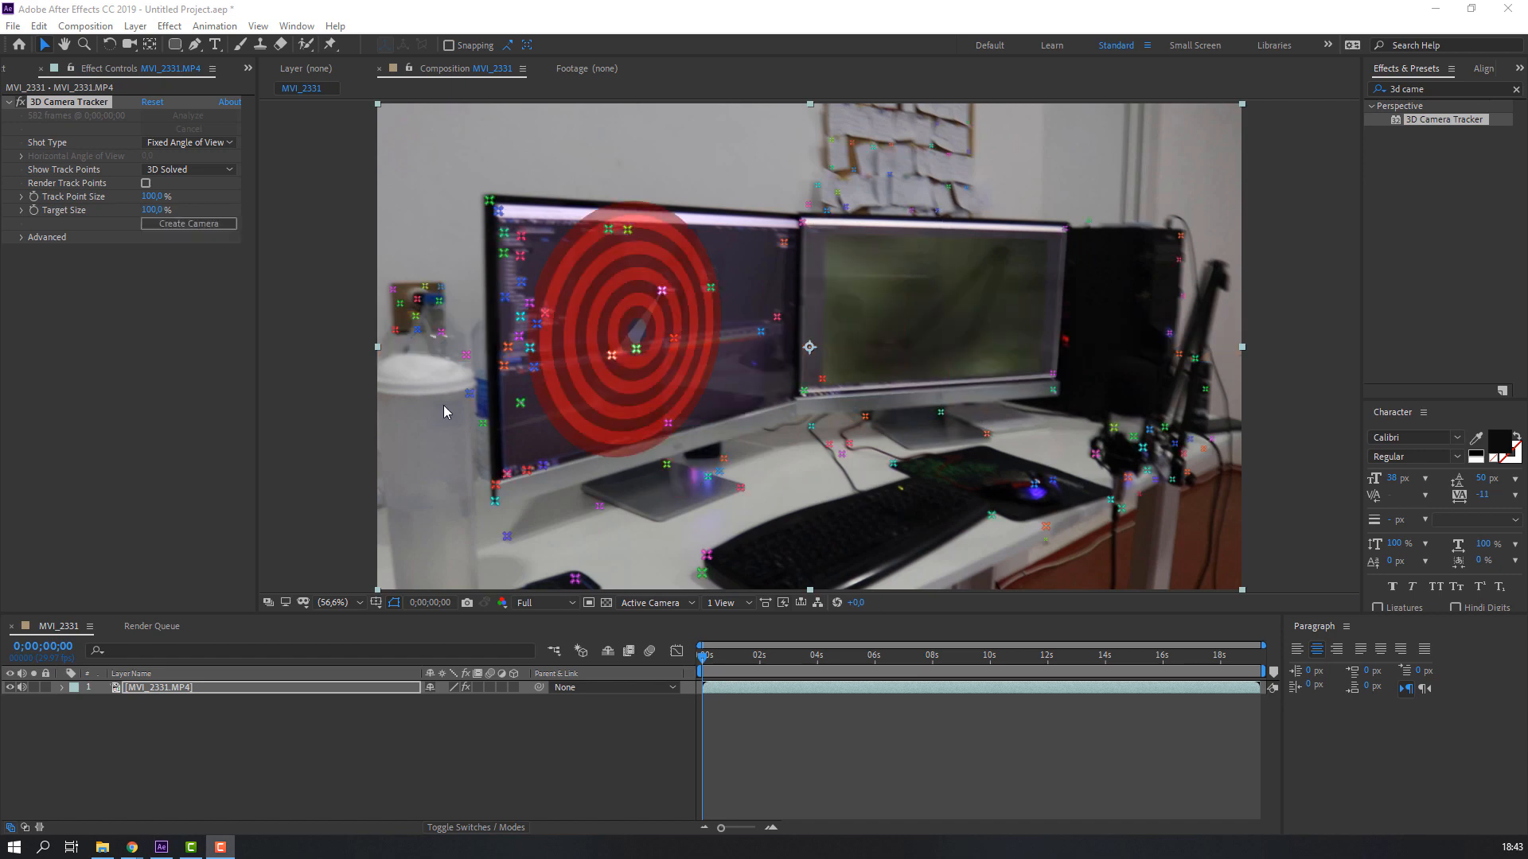
- Create a null and camera from the four 3D track points at the second monitor's screen corners
drag(1062, 657, 648, 670)
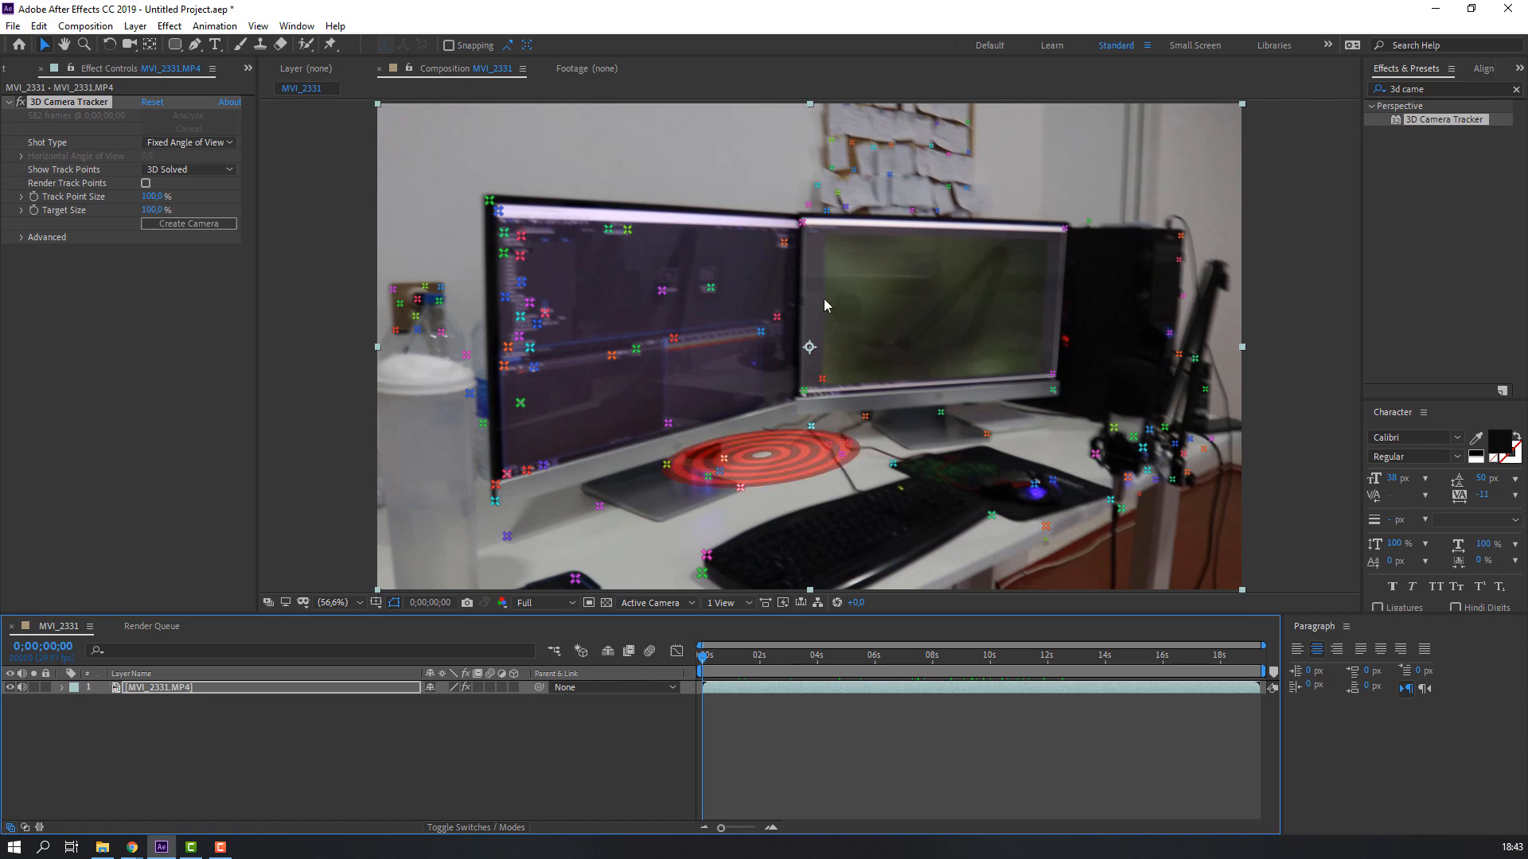
click(802, 229)
shift+click(1065, 229)
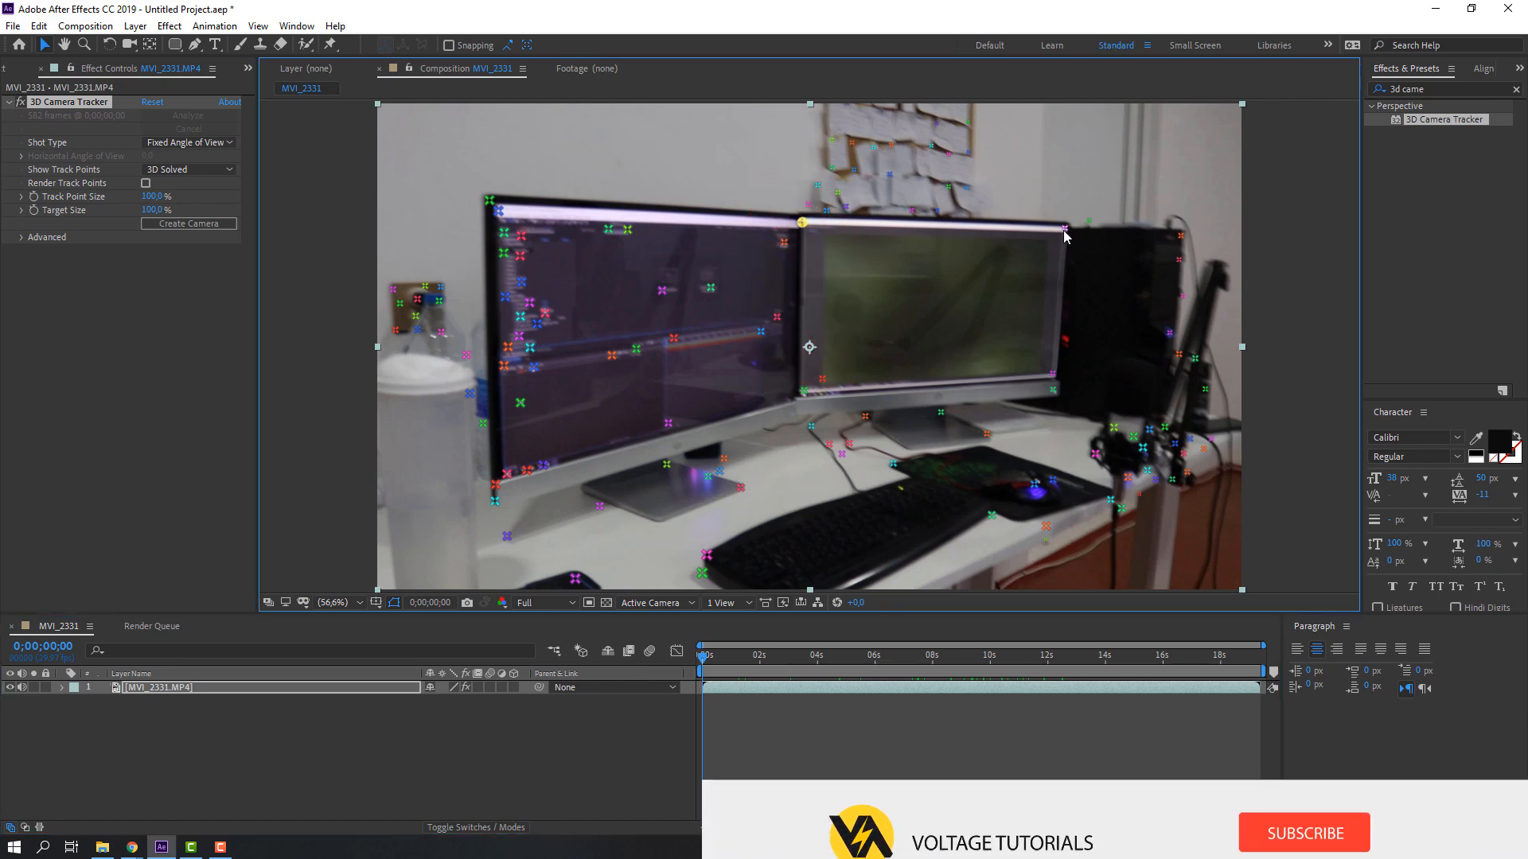
shift+click(1053, 389)
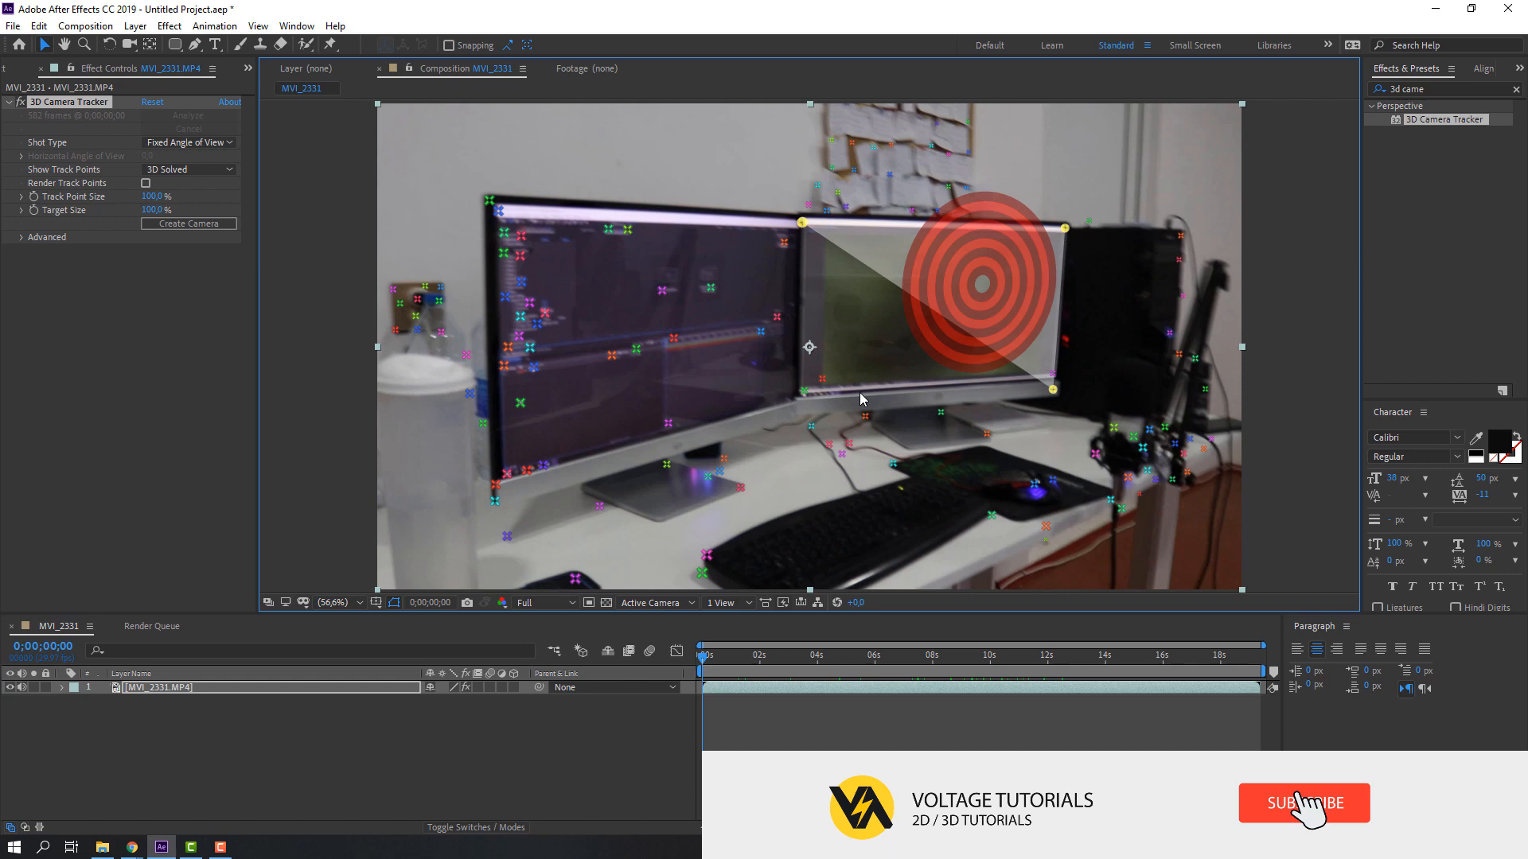
shift+click(804, 390)
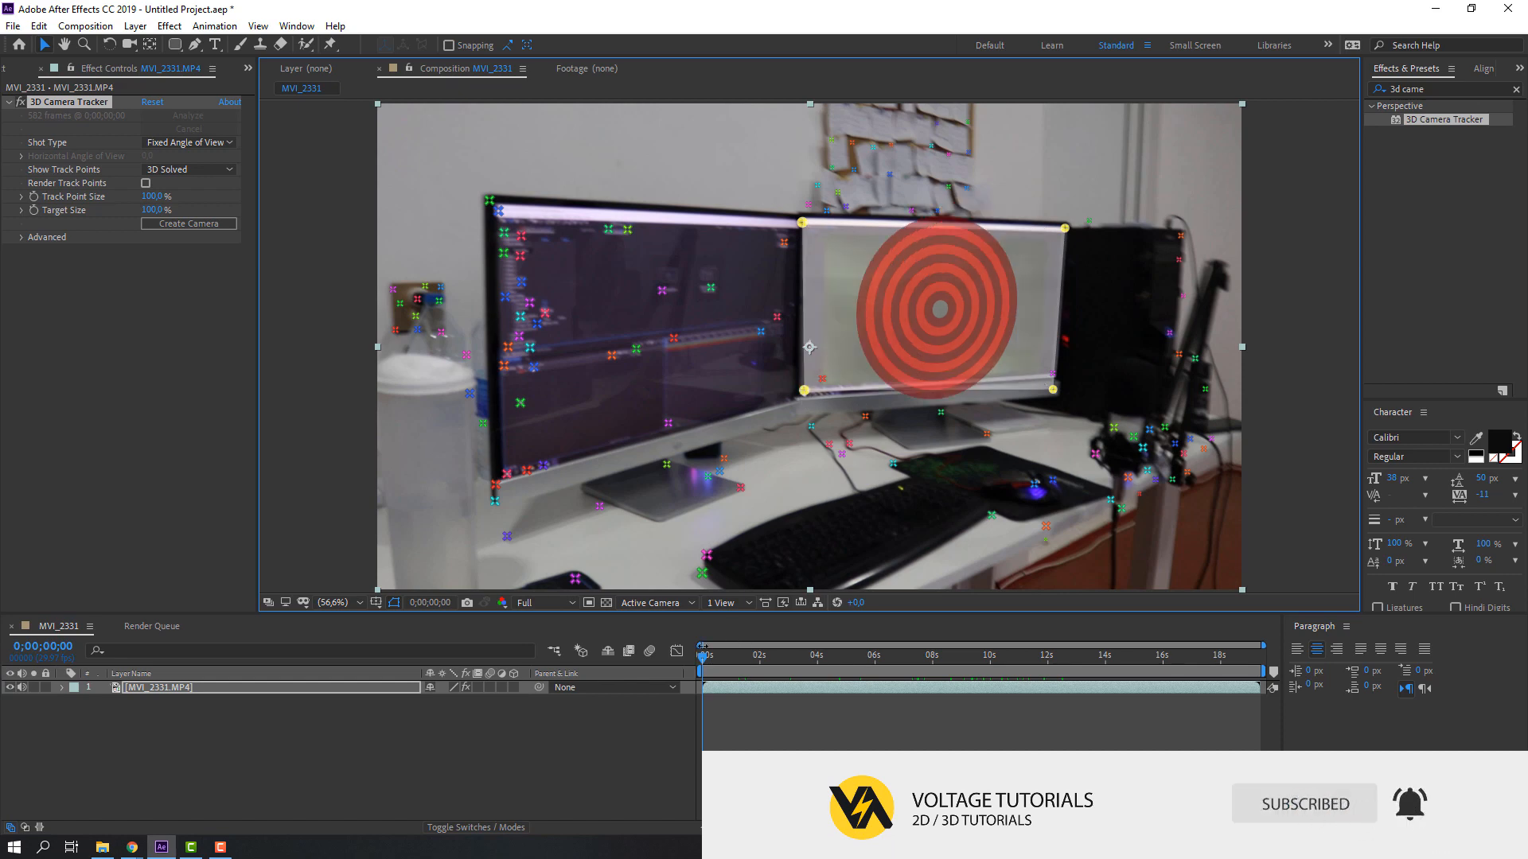
right_click(804, 227)
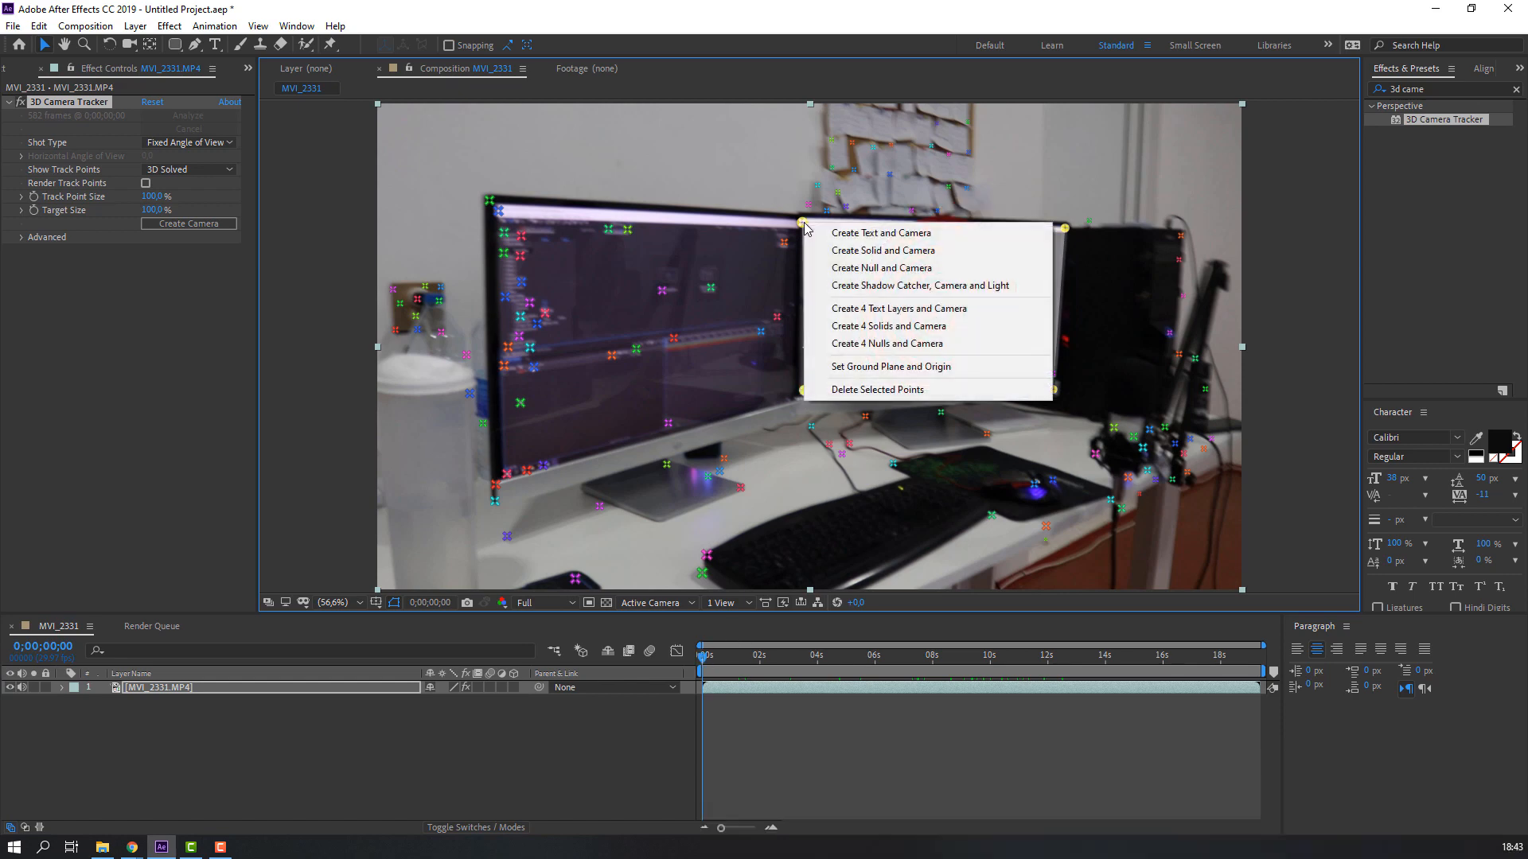
click(902, 269)
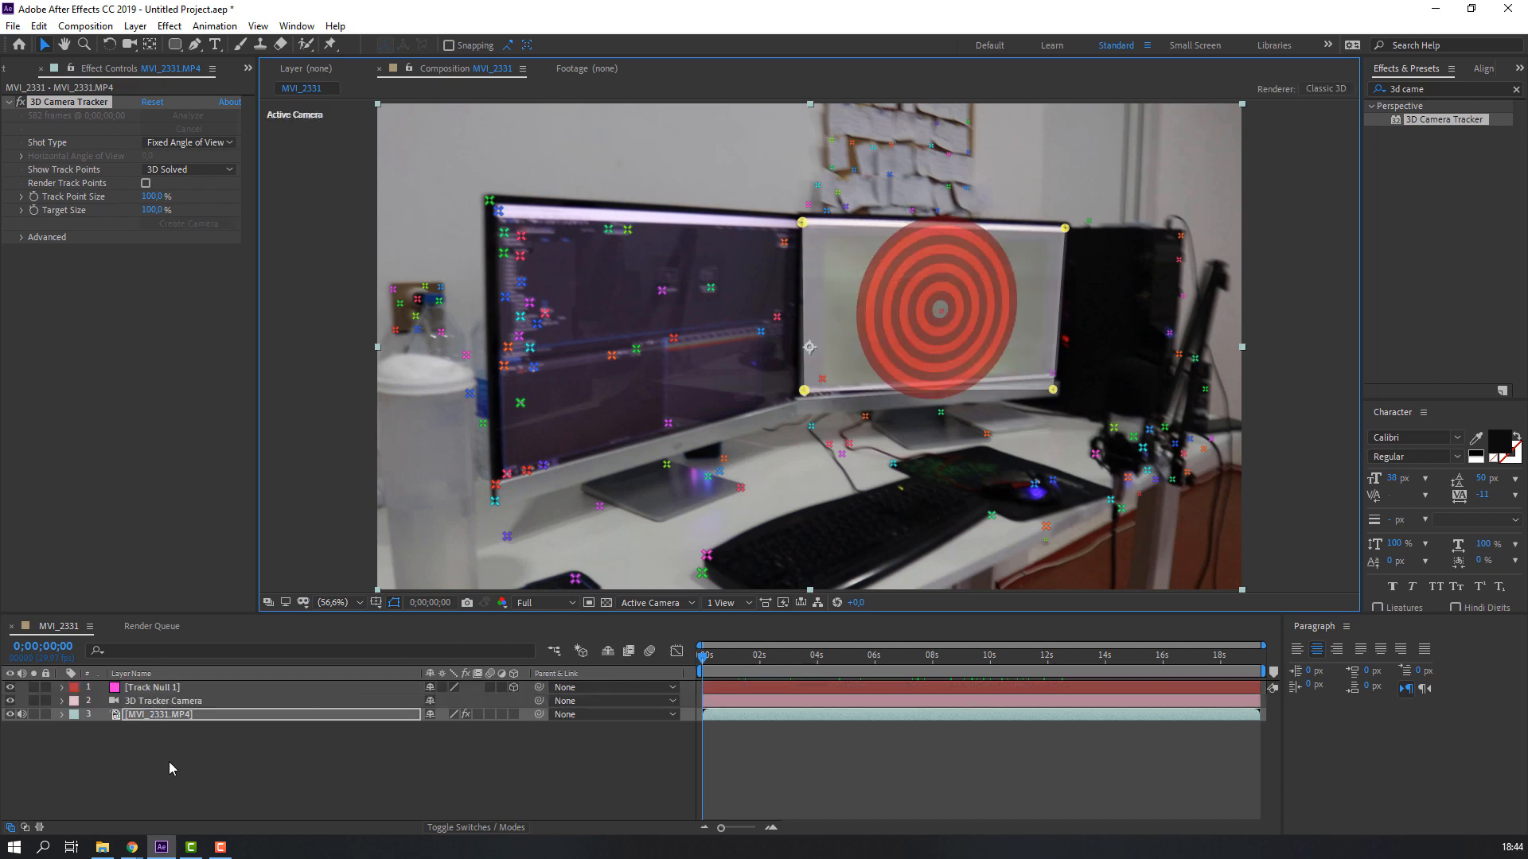
- Add a new solid layer named Element 3D above the Track Null 1 layer
click(155, 703)
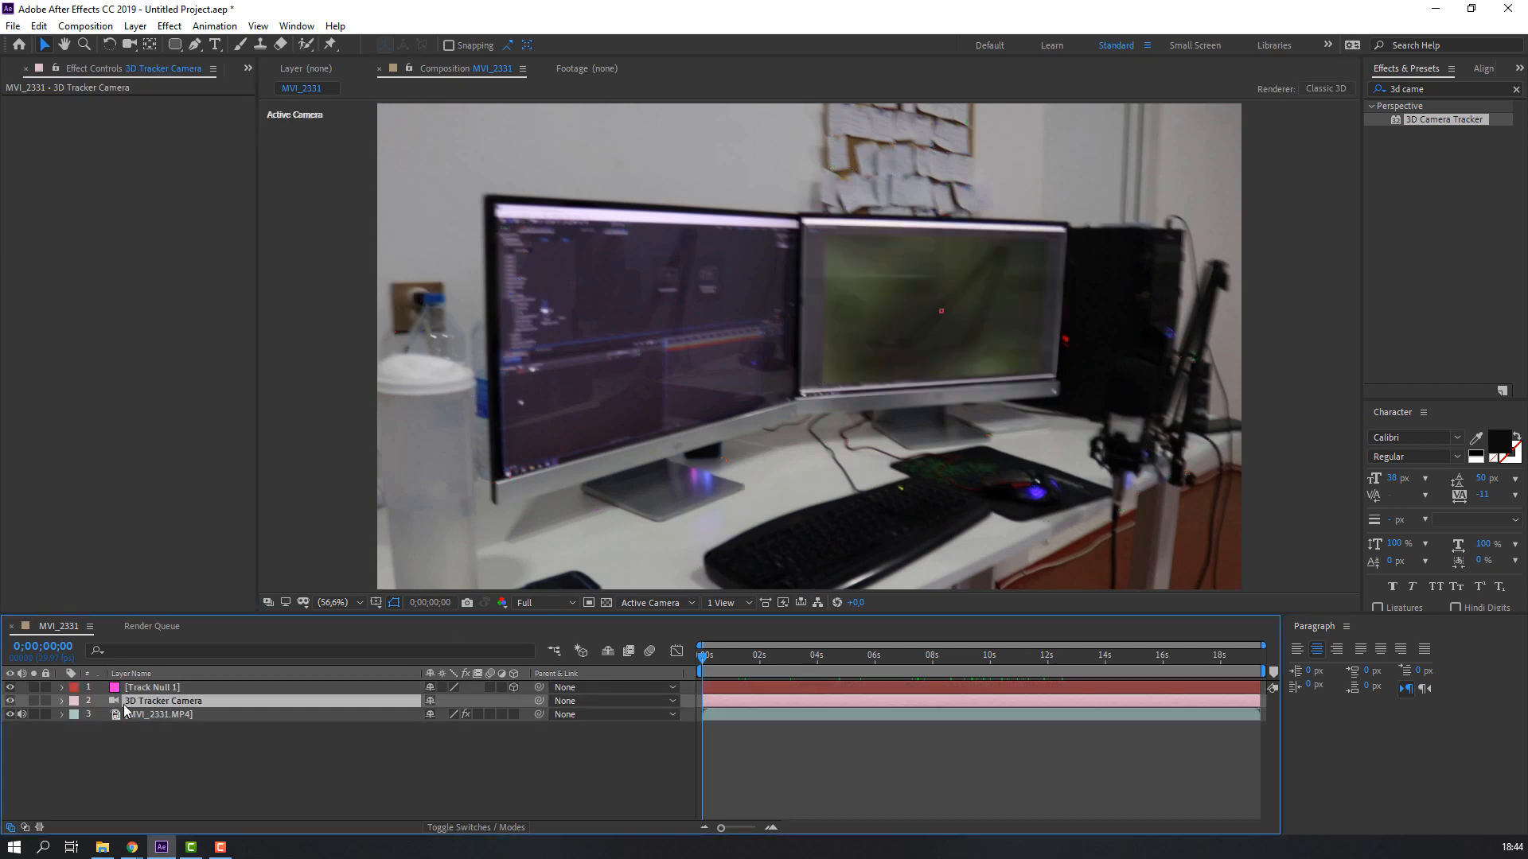
click(147, 689)
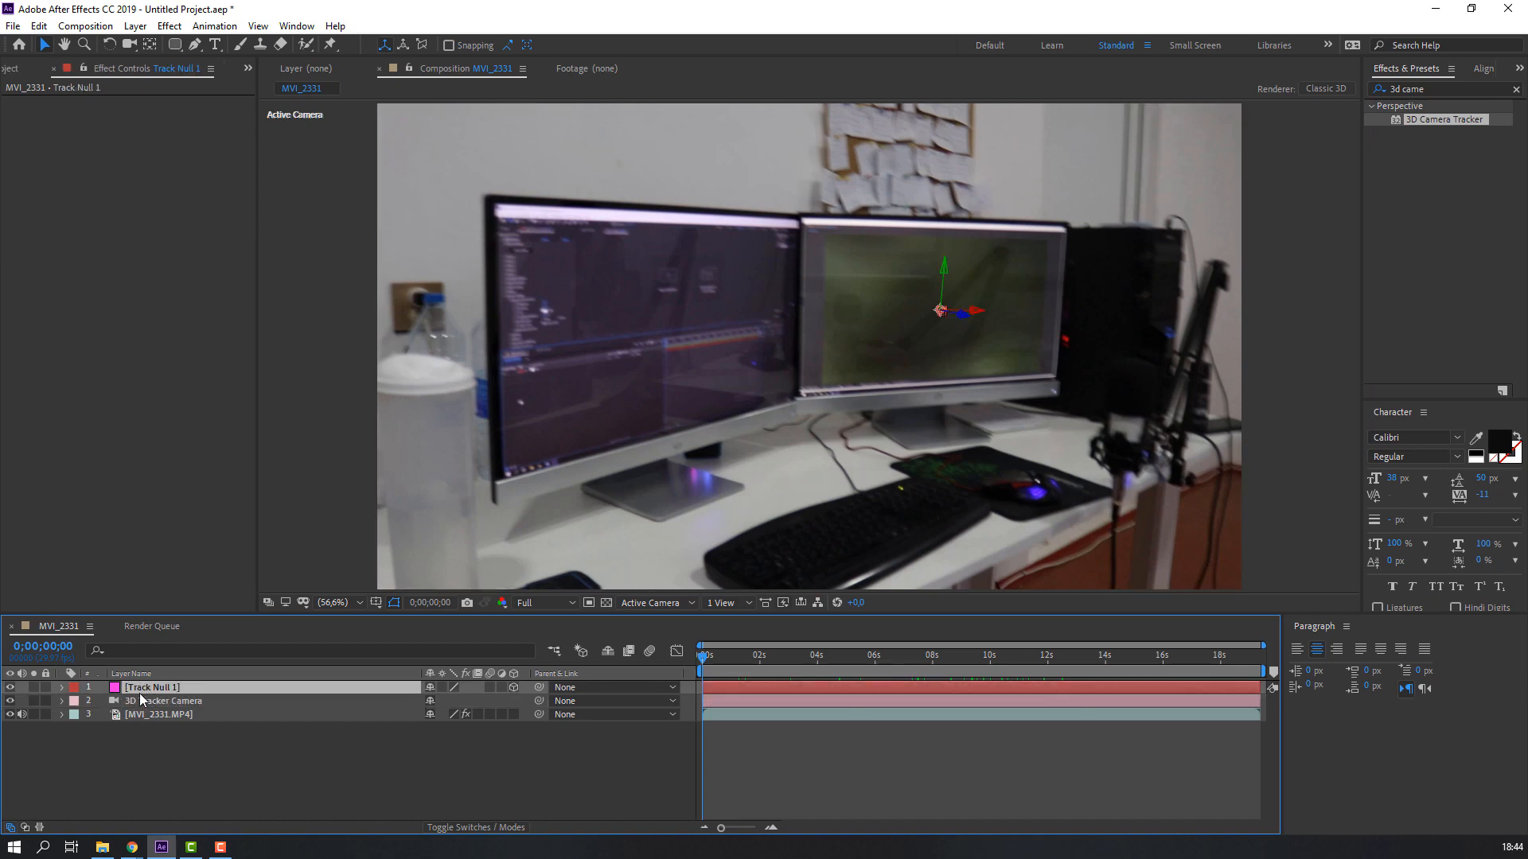
right_click(143, 748)
mouse_move(223, 567)
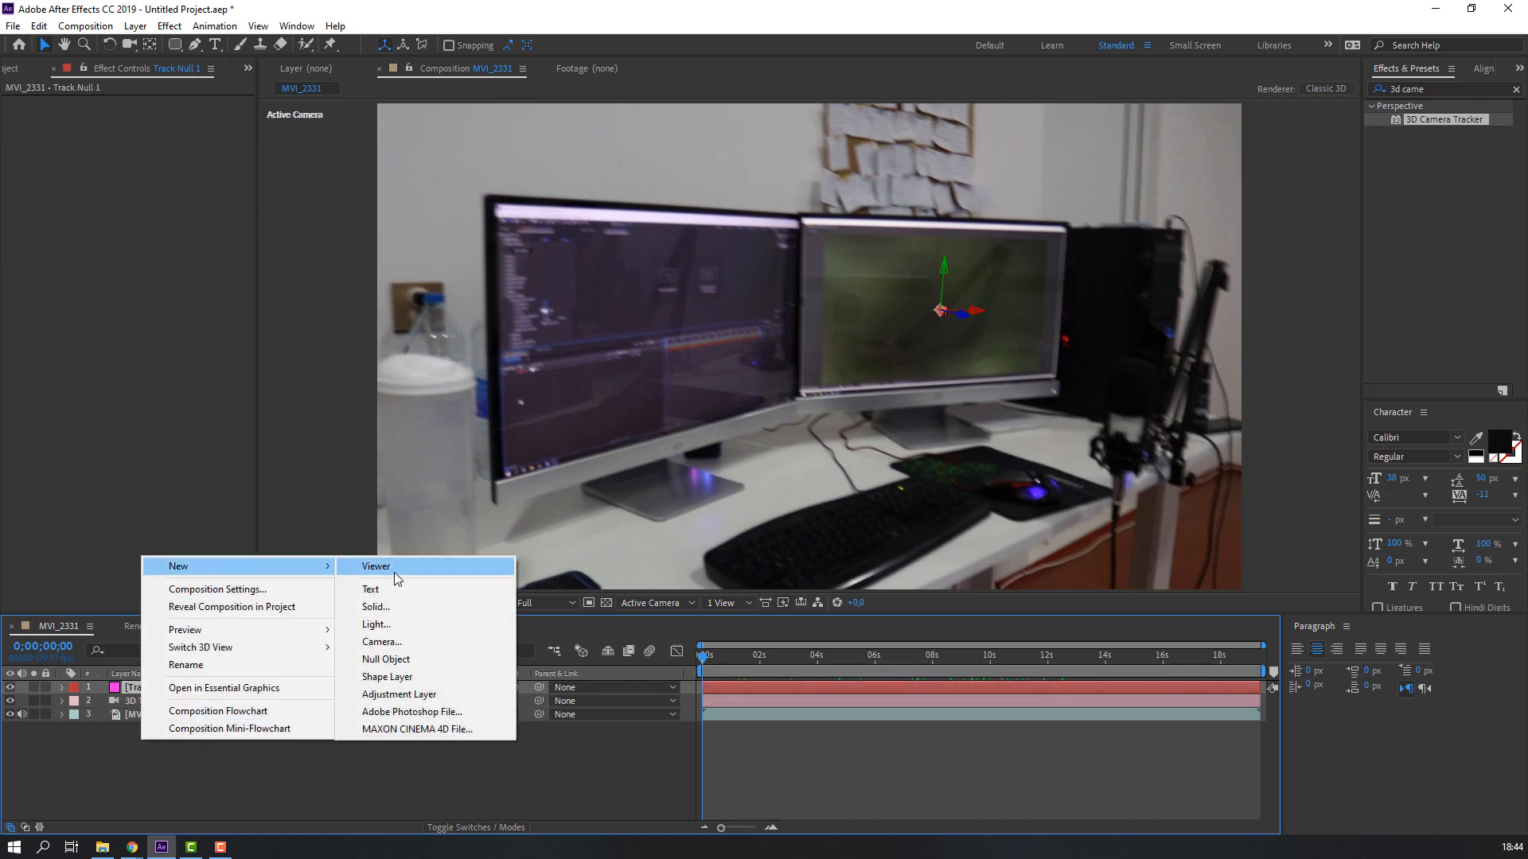
click(390, 608)
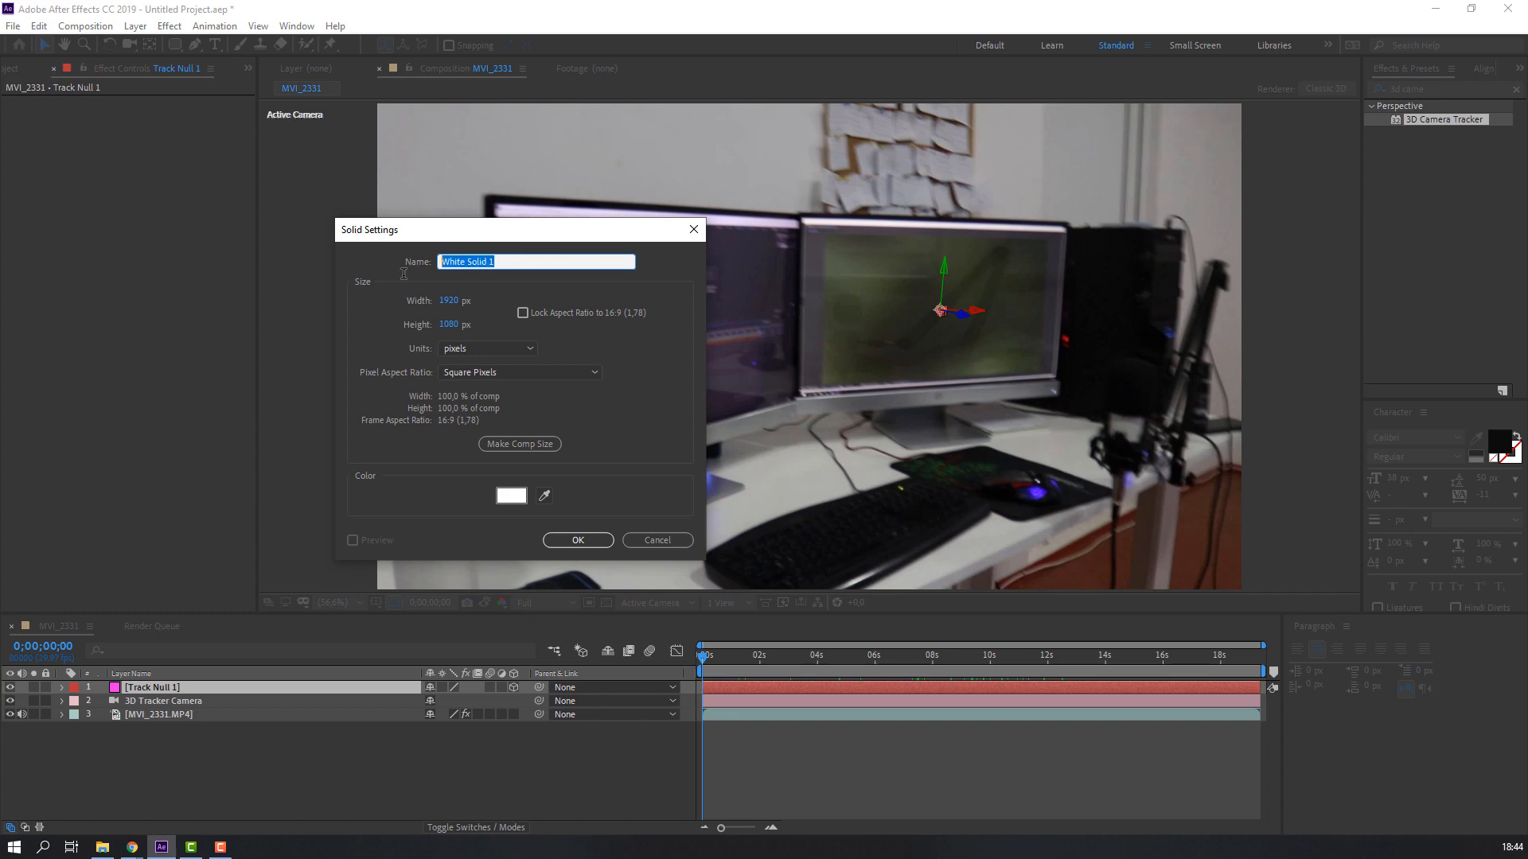
text(Element 3D)
click(578, 540)
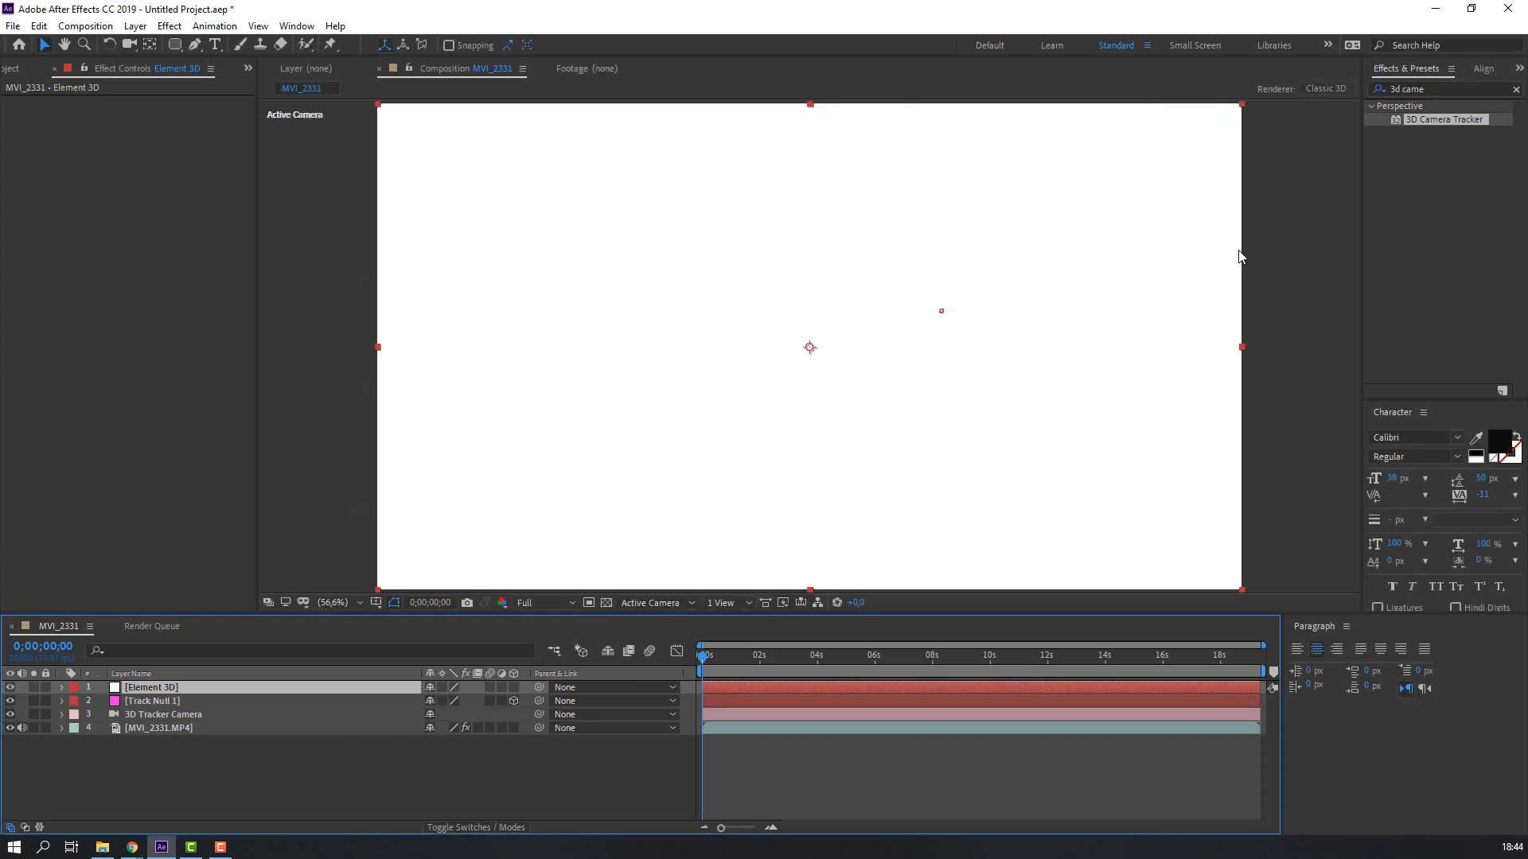
- Apply the Video Copilot Element effect to the Element 3D solid and open its Scene Setup
click(173, 27)
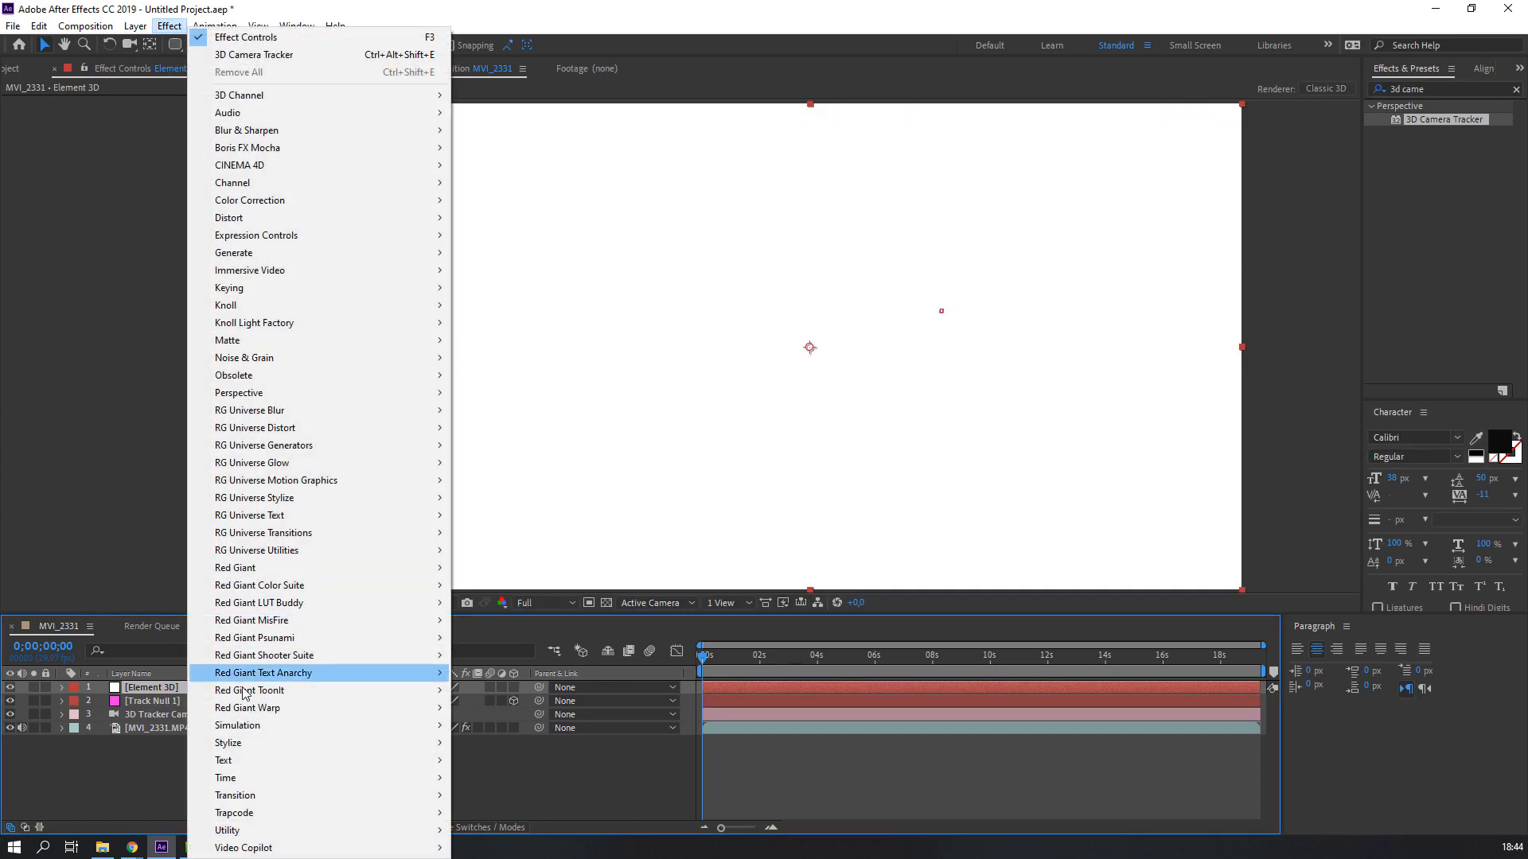
mouse_move(233, 851)
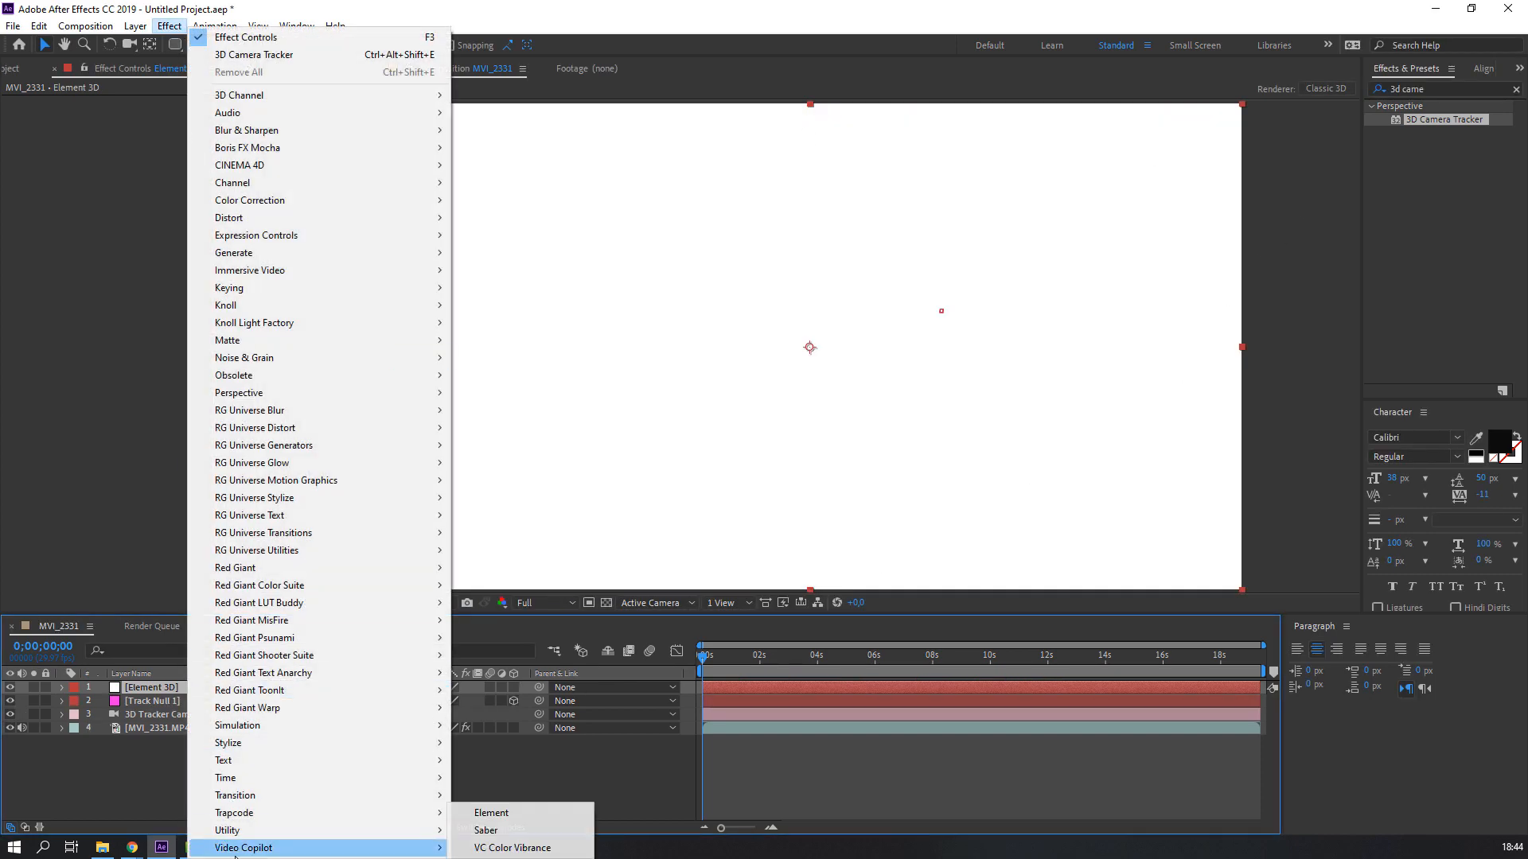
click(491, 814)
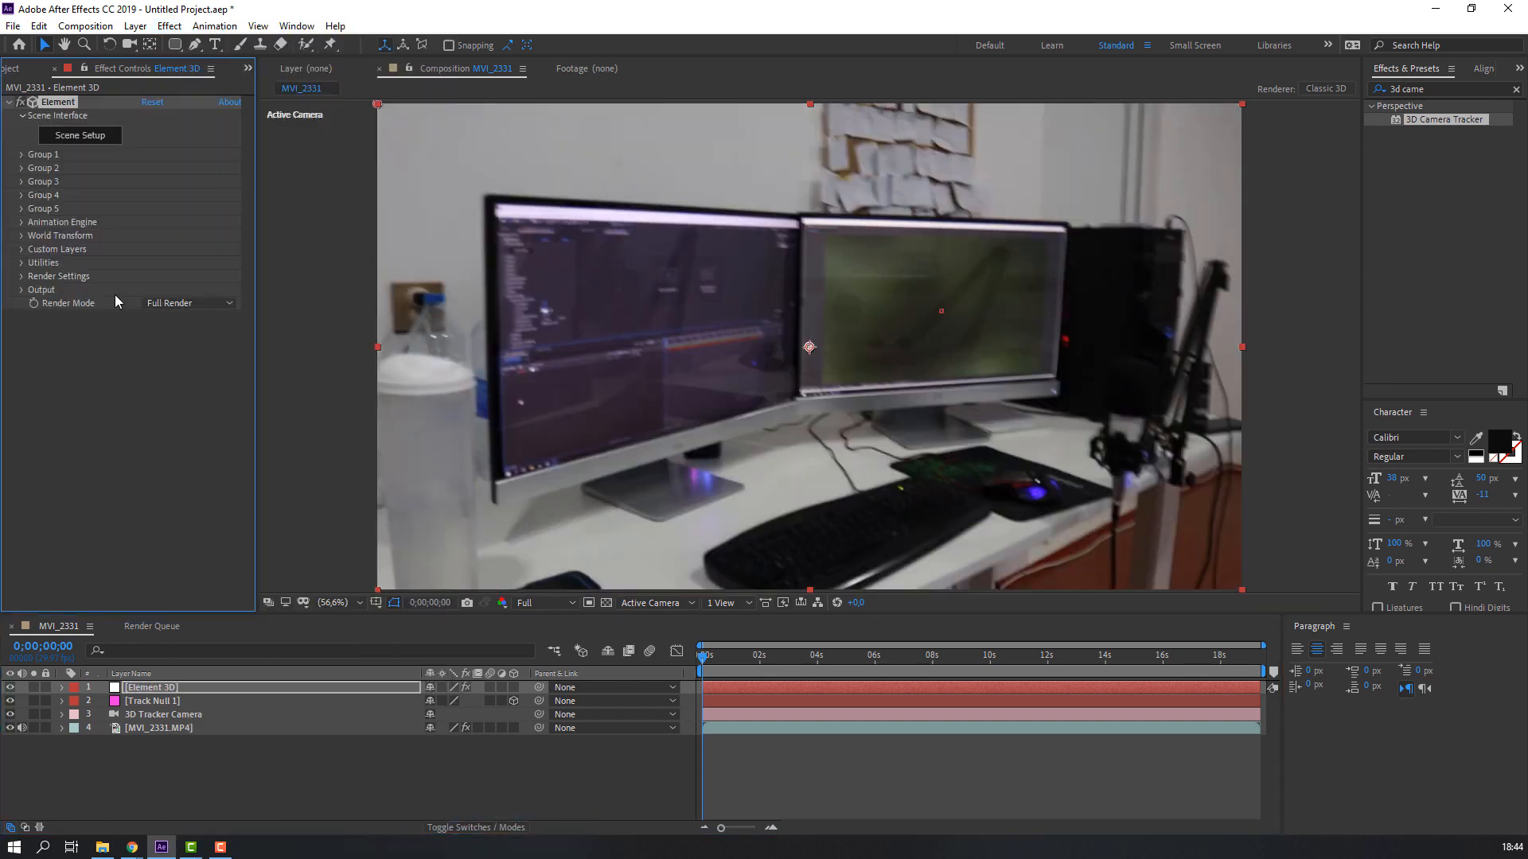
click(86, 141)
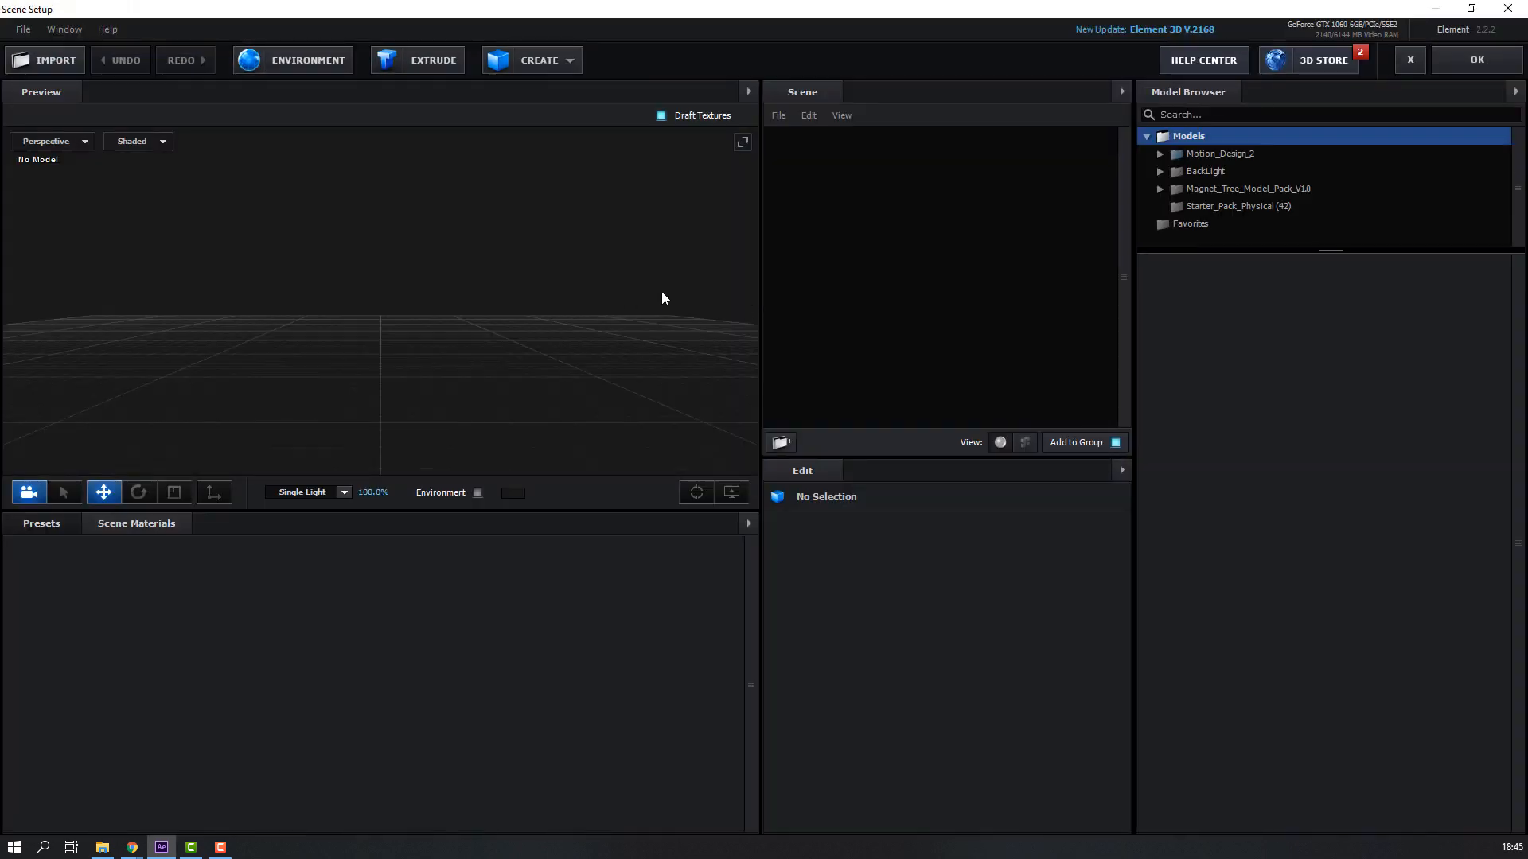
- Add the house_01 model from the Bonus_model folder of Magnet_Tree_Model_Pack_V1.0 to the scene
click(1160, 189)
click(1174, 207)
click(1236, 226)
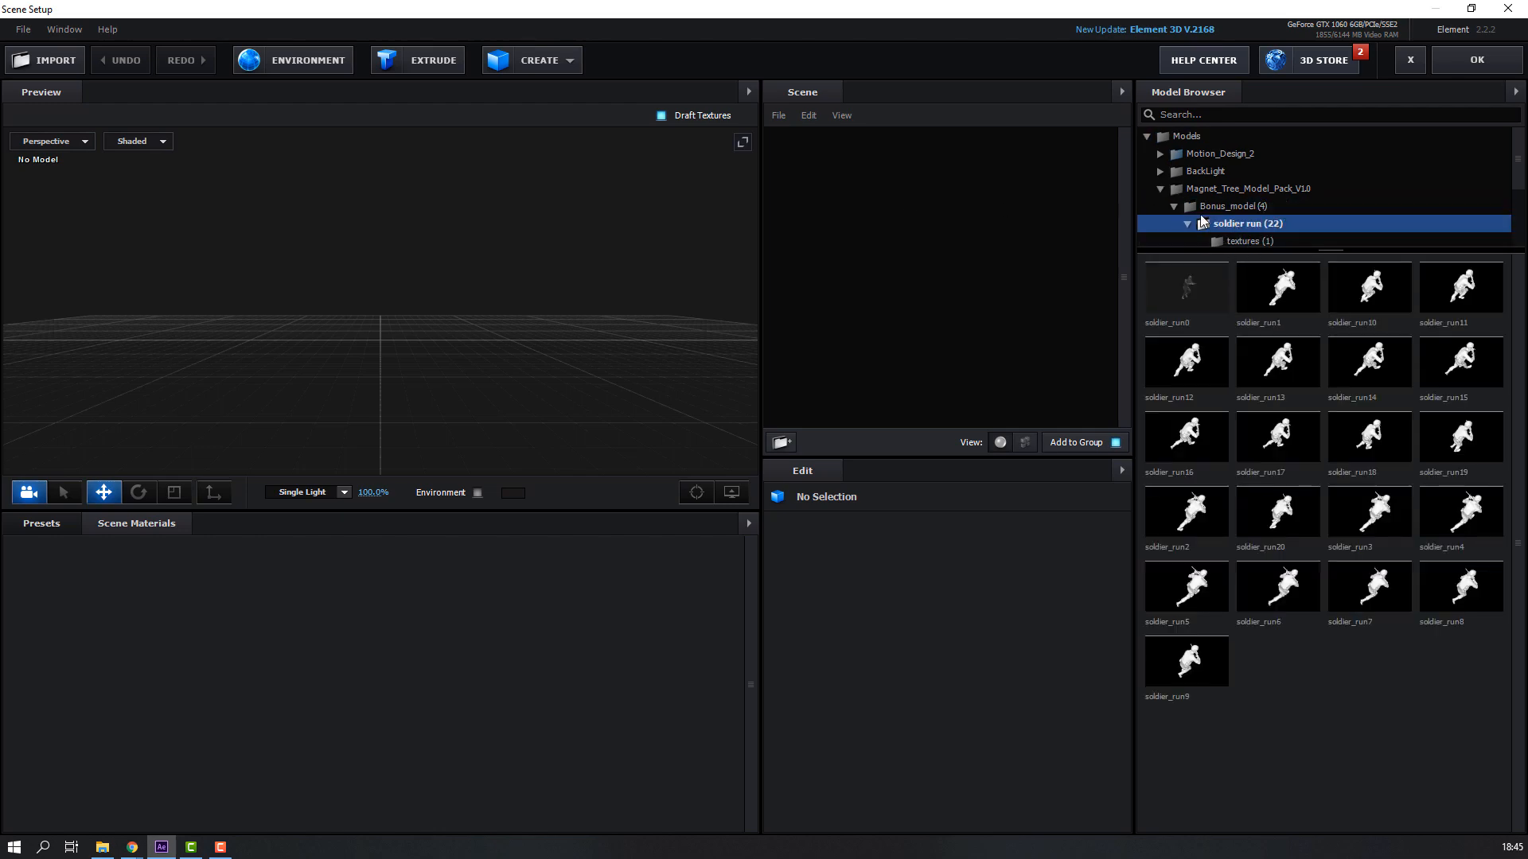
click(1201, 208)
double_click(1273, 290)
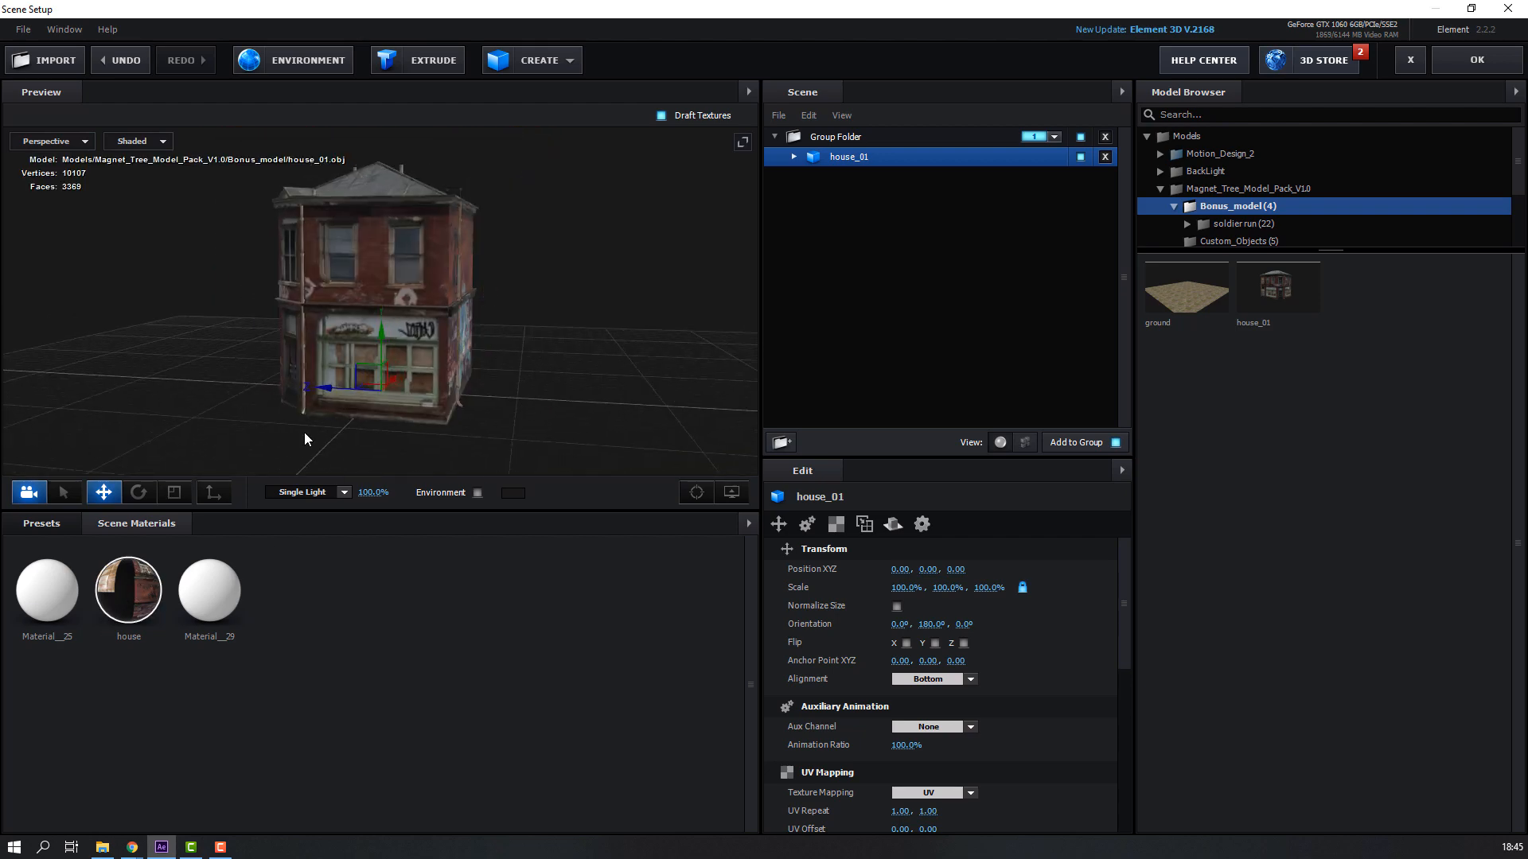
drag(304, 432, 180, 338)
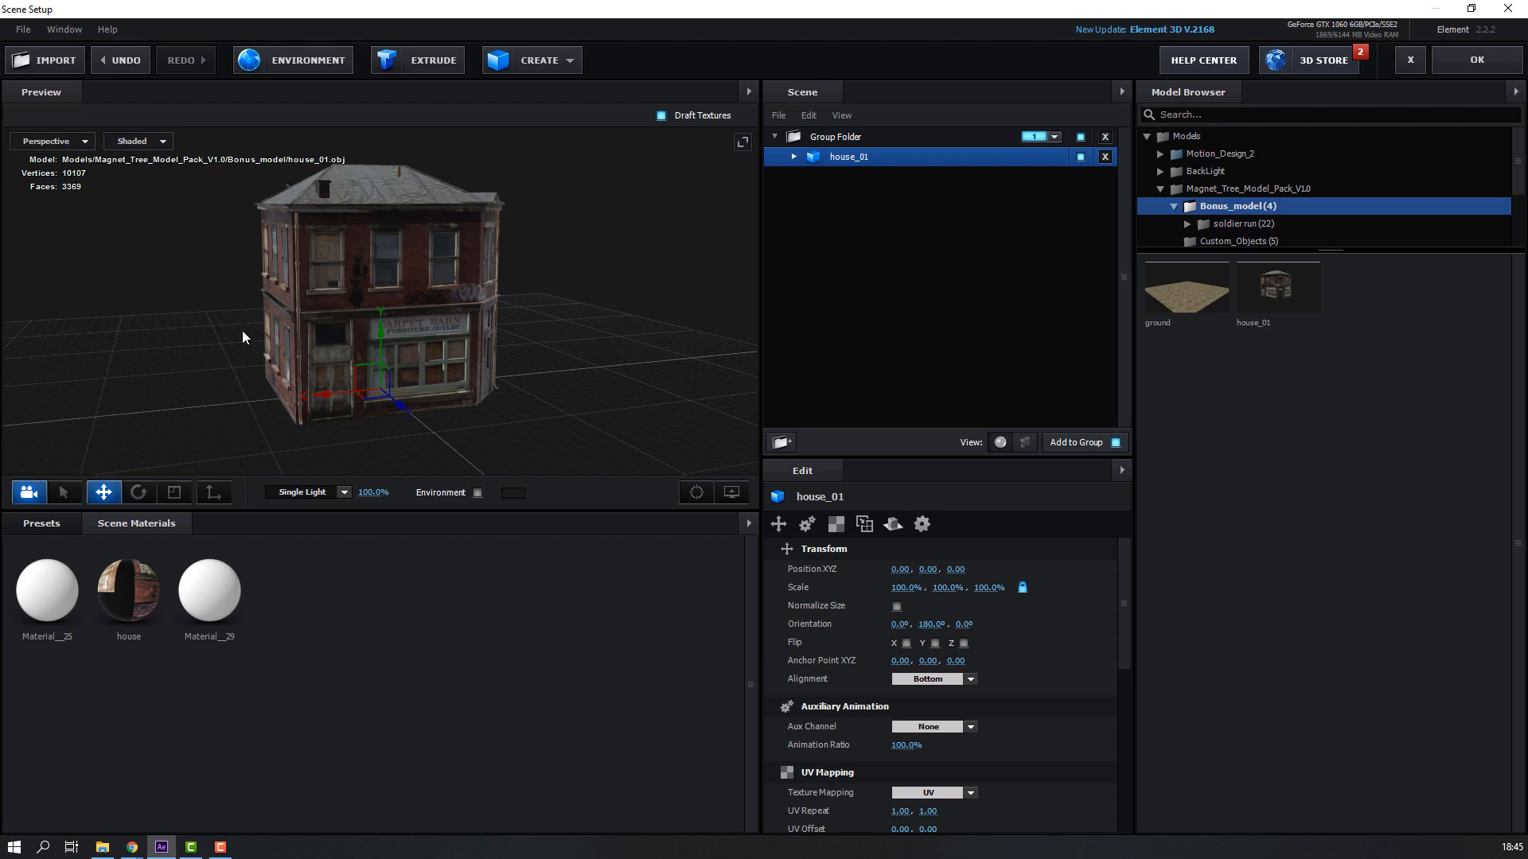
- Create a box model and move it behind the house
click(532, 61)
click(503, 98)
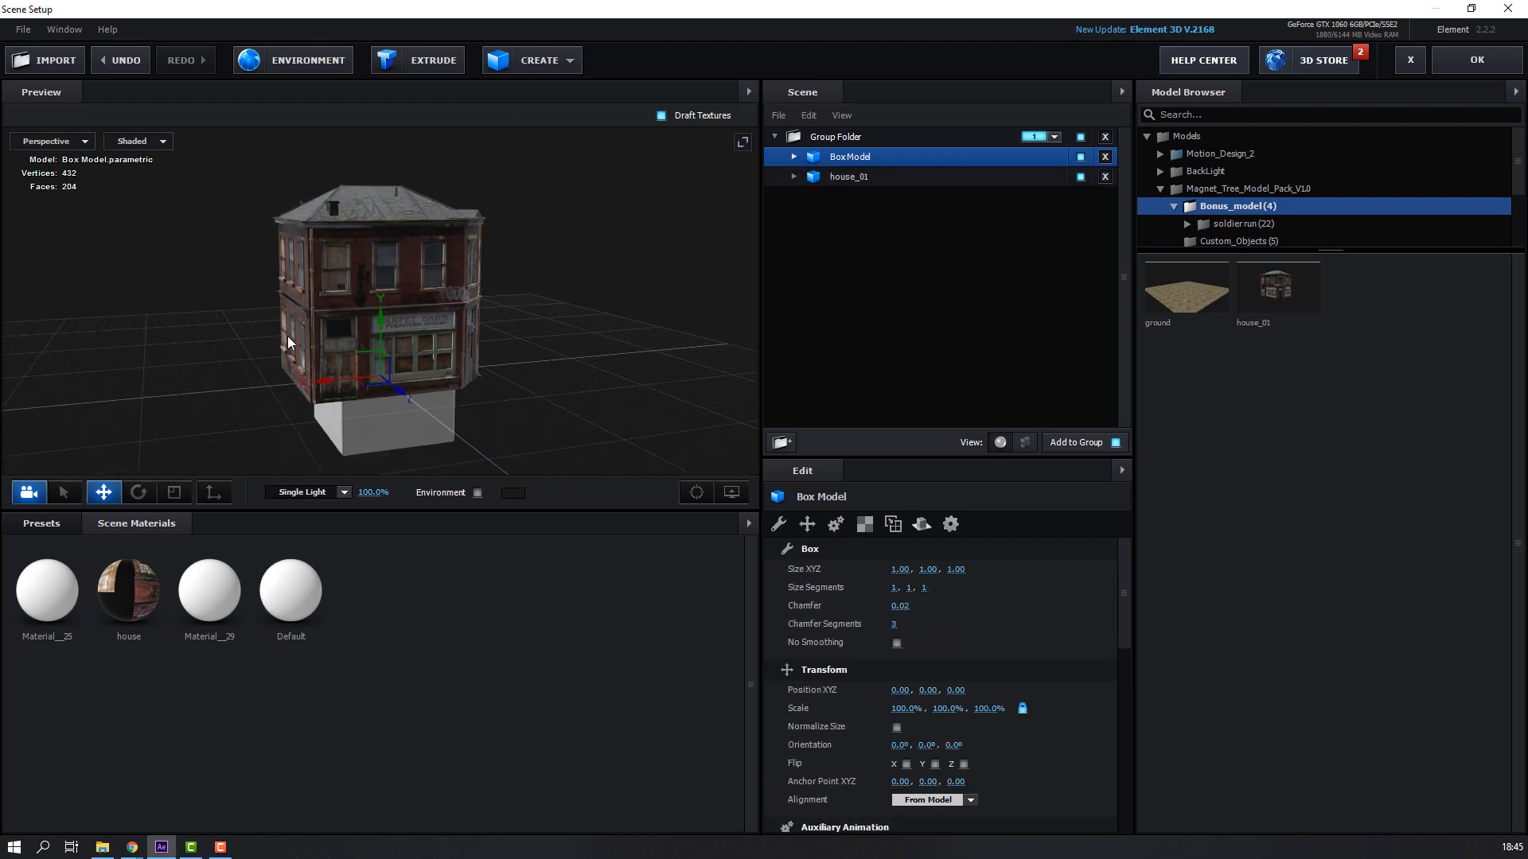
mouse_move(288, 336)
mouse_down()
mouse_move(392, 357)
mouse_move(307, 351)
mouse_up()
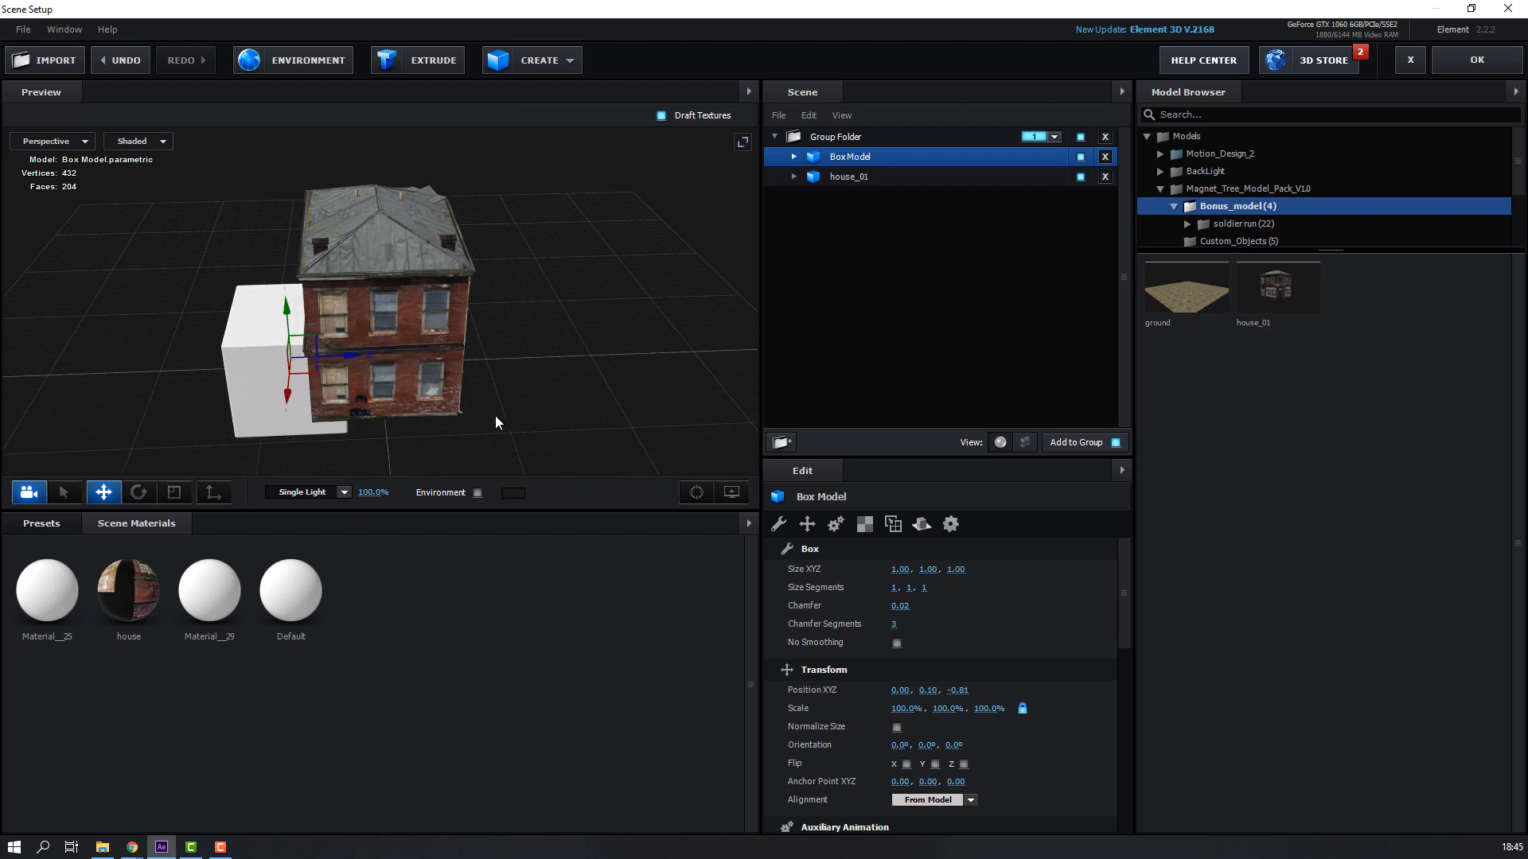
mouse_move(494, 416)
mouse_down()
mouse_move(322, 361)
mouse_move(498, 390)
mouse_up()
drag(328, 365, 149, 410)
- Scale the box into a thin wall of about 344%, 346%, 6.8% and raise it to about 0.62 in Y
click(174, 492)
drag(273, 280, 273, 167)
mouse_move(362, 394)
mouse_down()
mouse_move(400, 408)
mouse_move(334, 423)
mouse_move(354, 417)
mouse_up()
click(104, 495)
drag(333, 351, 321, 265)
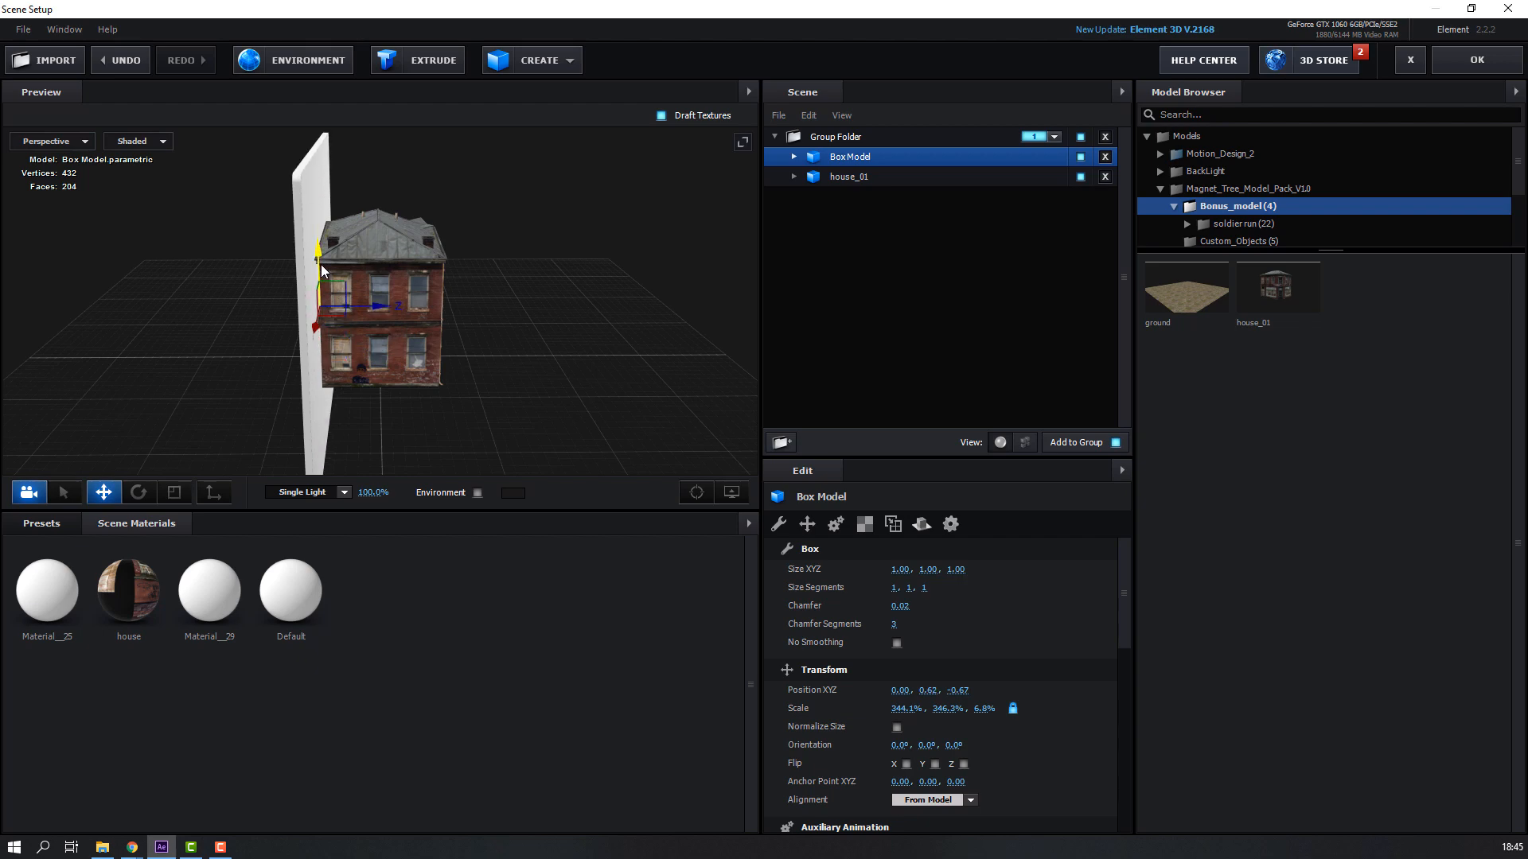
- Apply the Matte_Shadow material from the Physical presets to the box wall behind the house
drag(414, 351, 300, 316)
scroll(533, 358, down, 4)
drag(540, 365, 398, 378)
scroll(418, 363, down, 4)
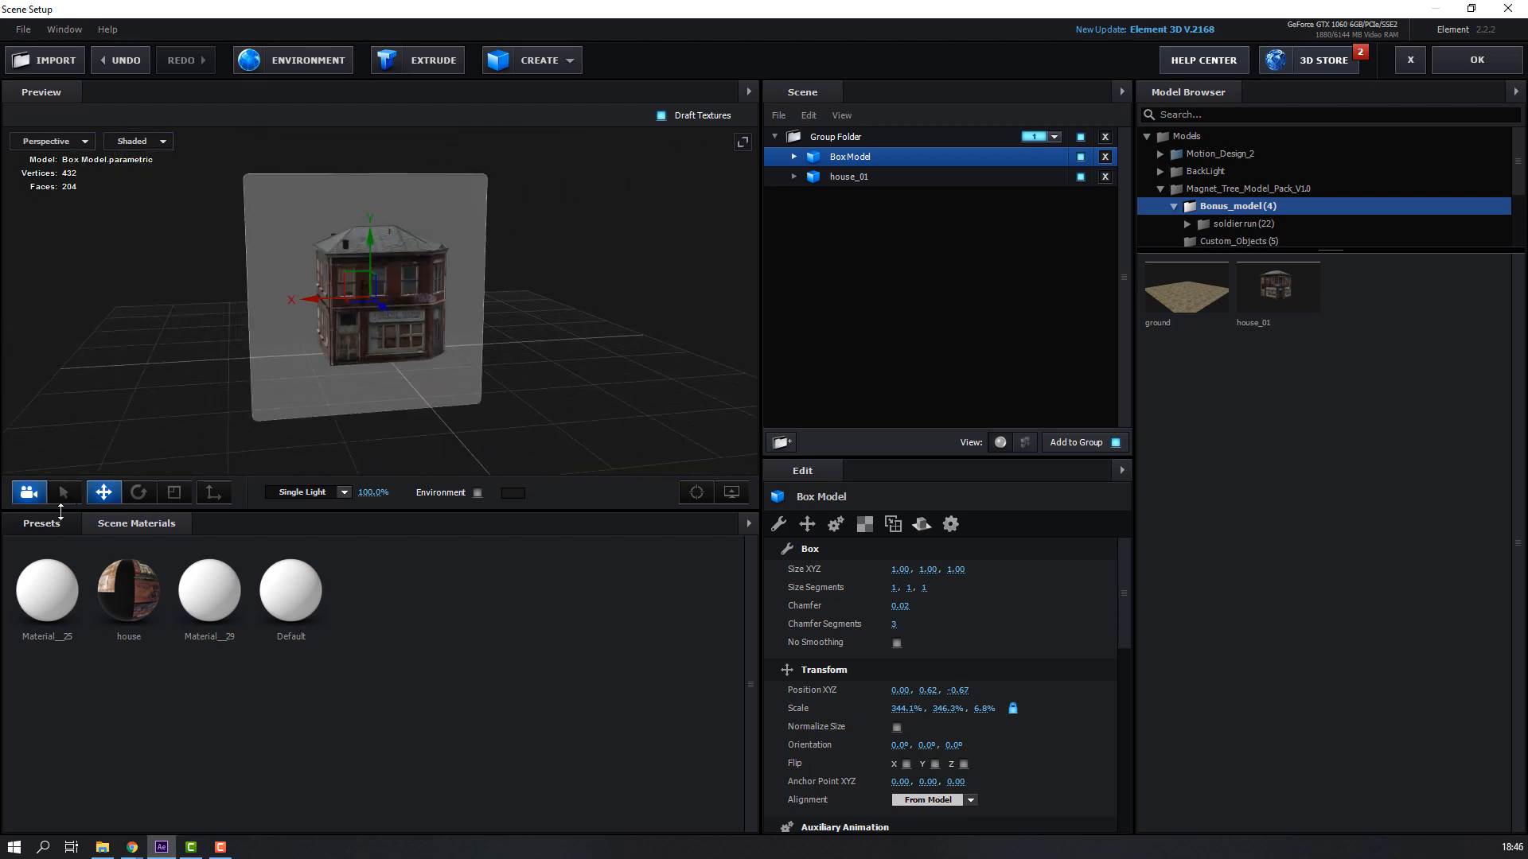
click(50, 522)
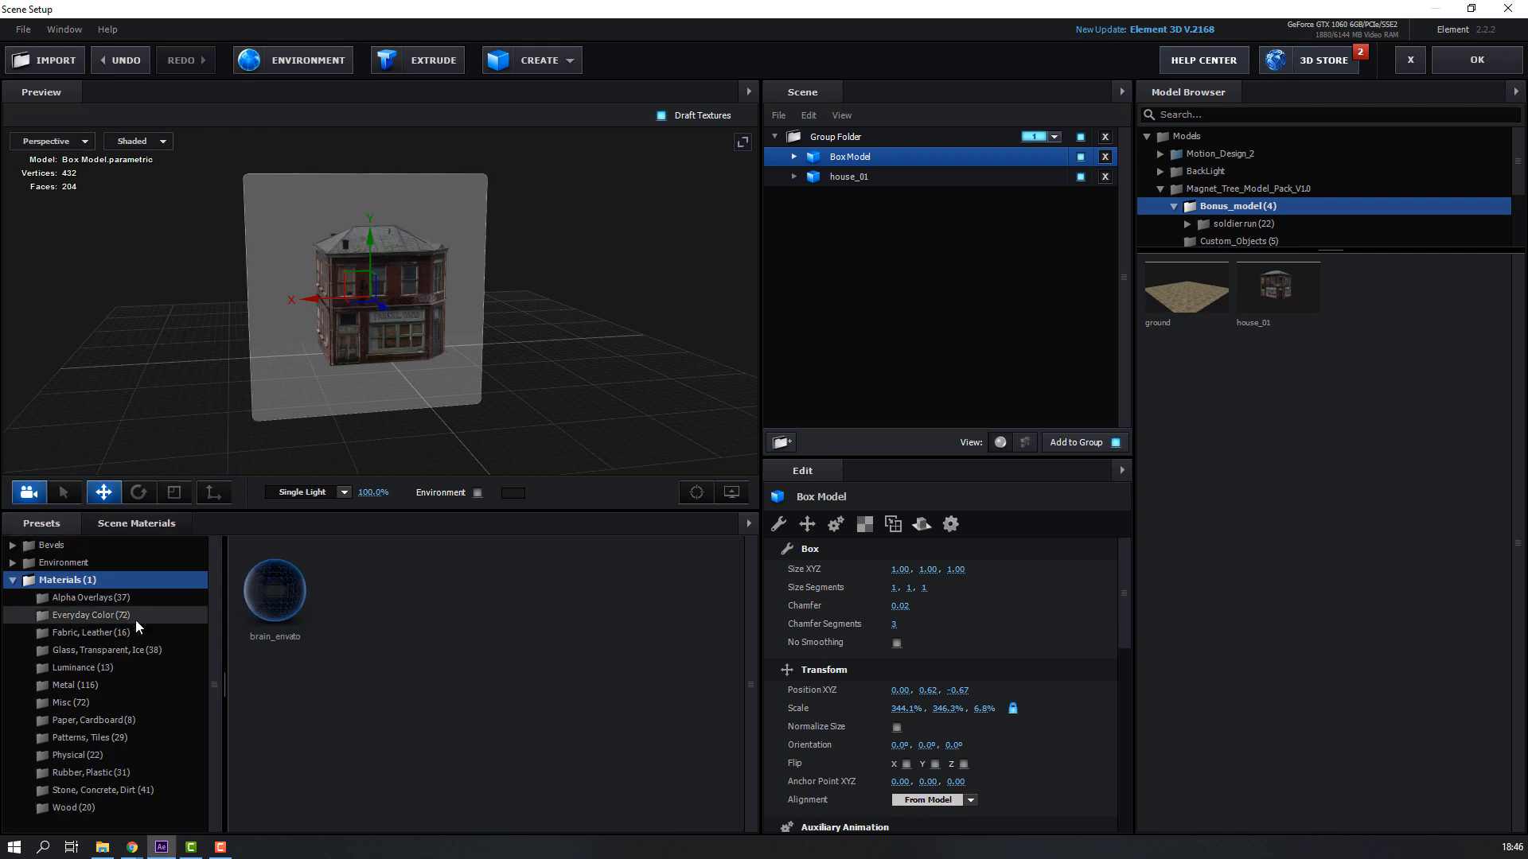
click(69, 756)
scroll(585, 692, down, 1)
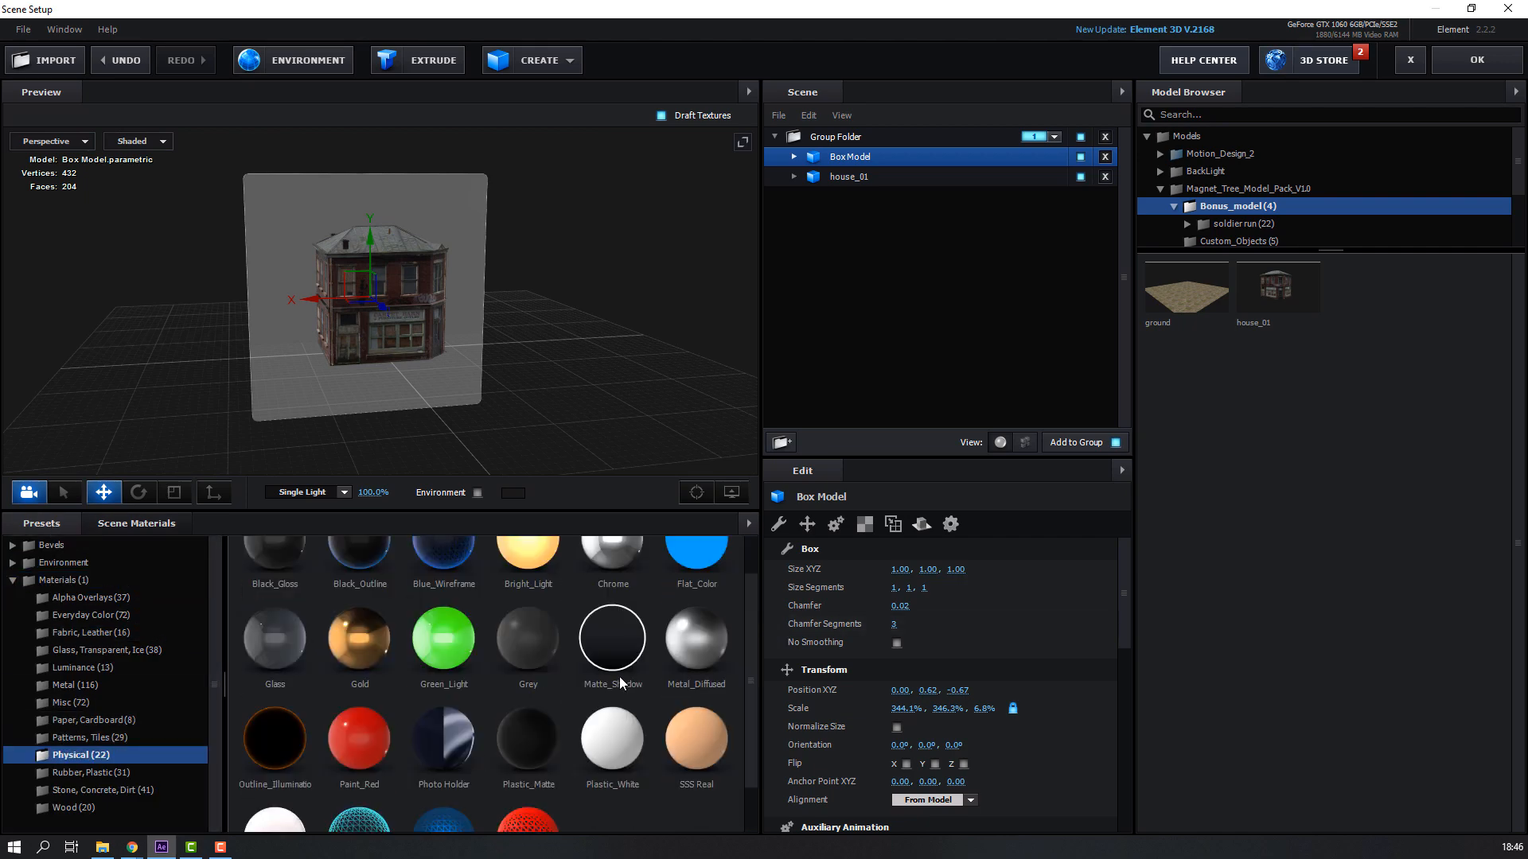
drag(617, 645, 242, 295)
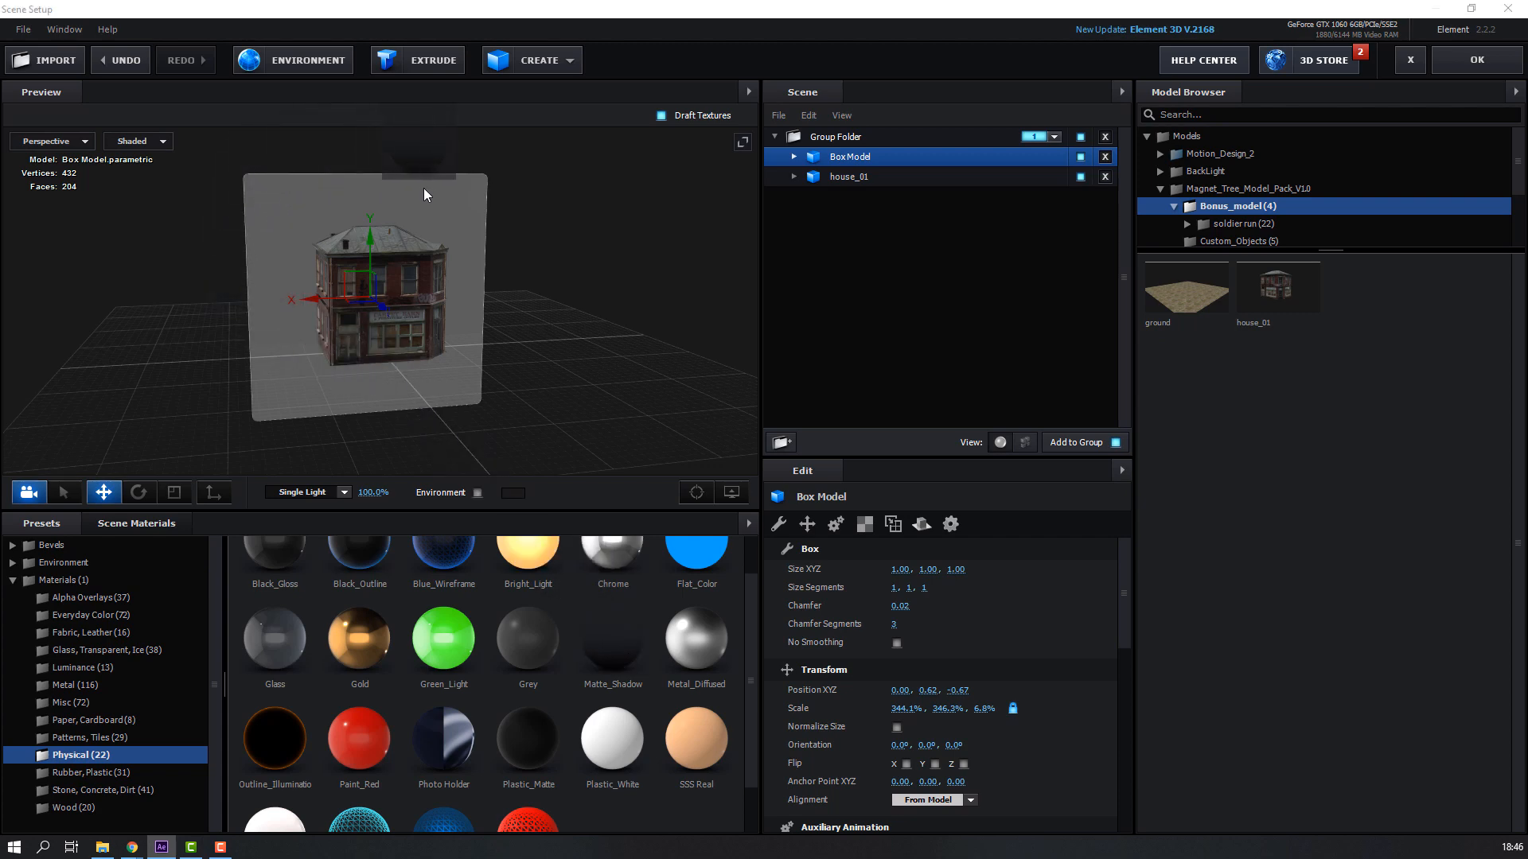
drag(426, 187, 270, 389)
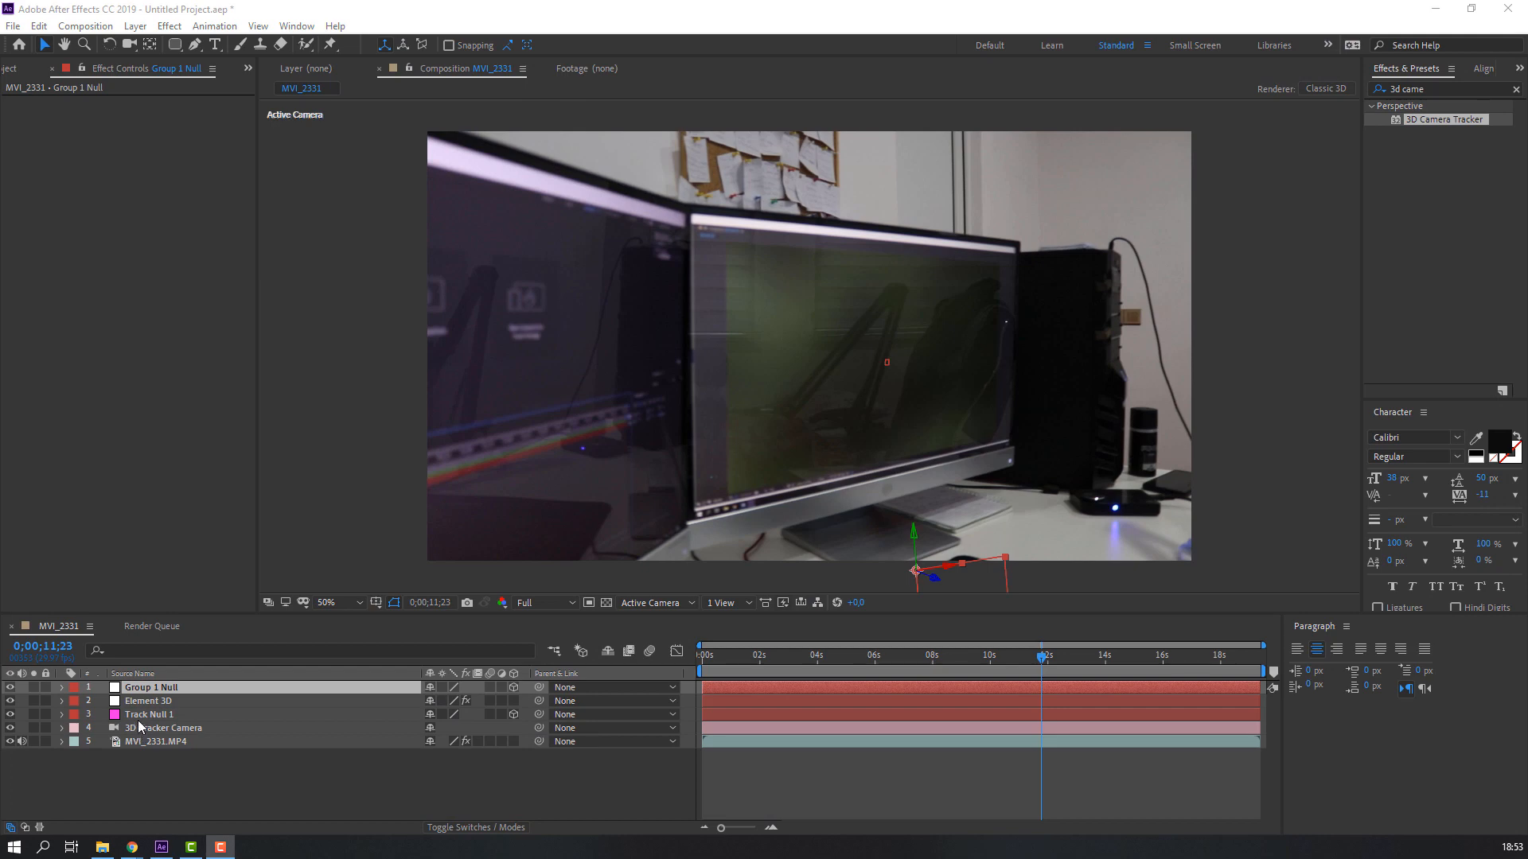
- Copy the Position property of the Track Null 1 layer
click(166, 715)
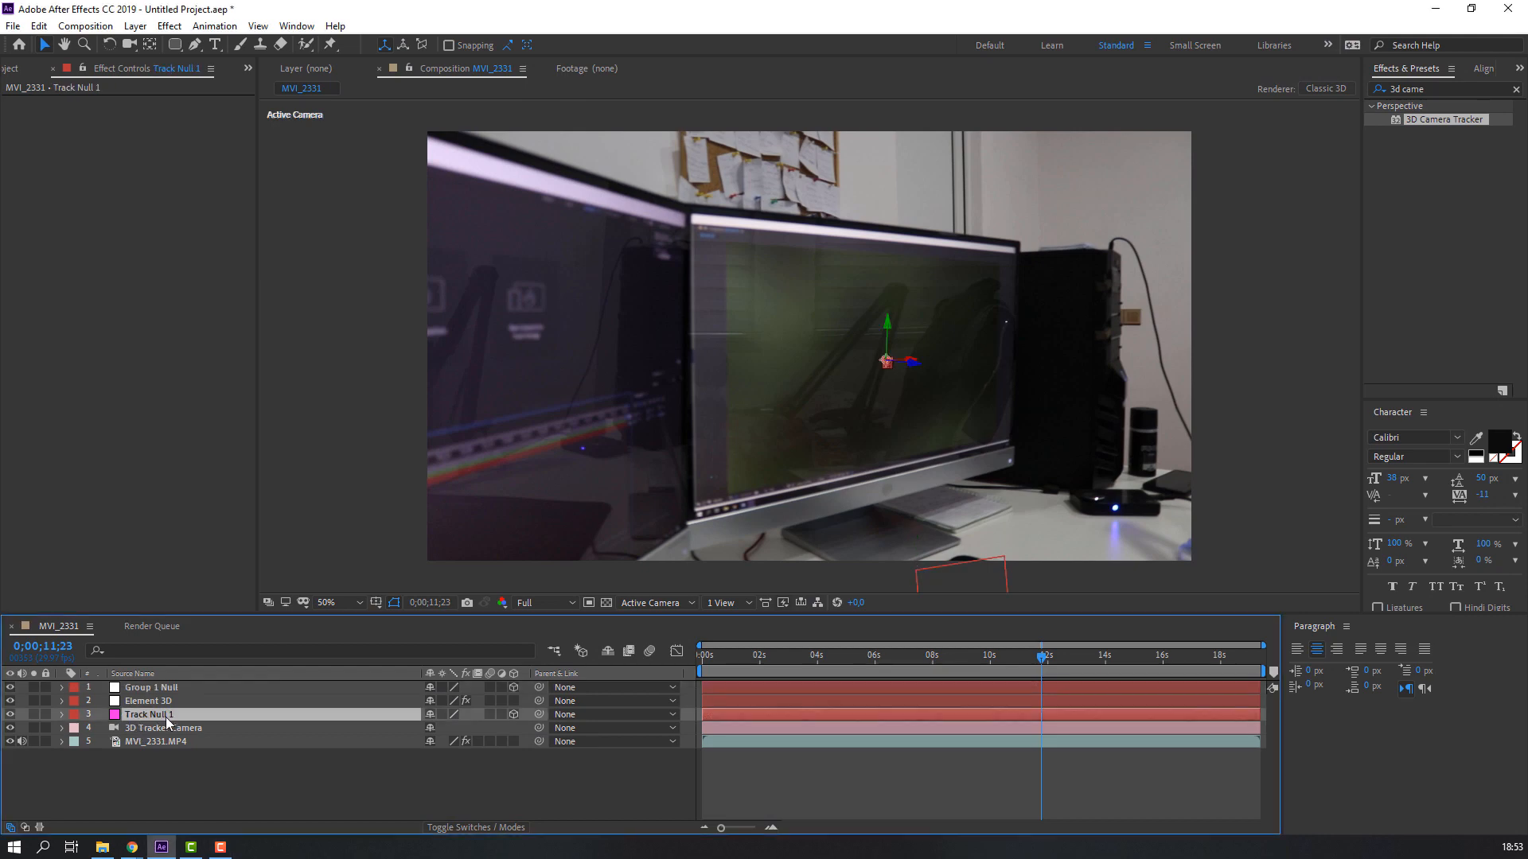
key(p)
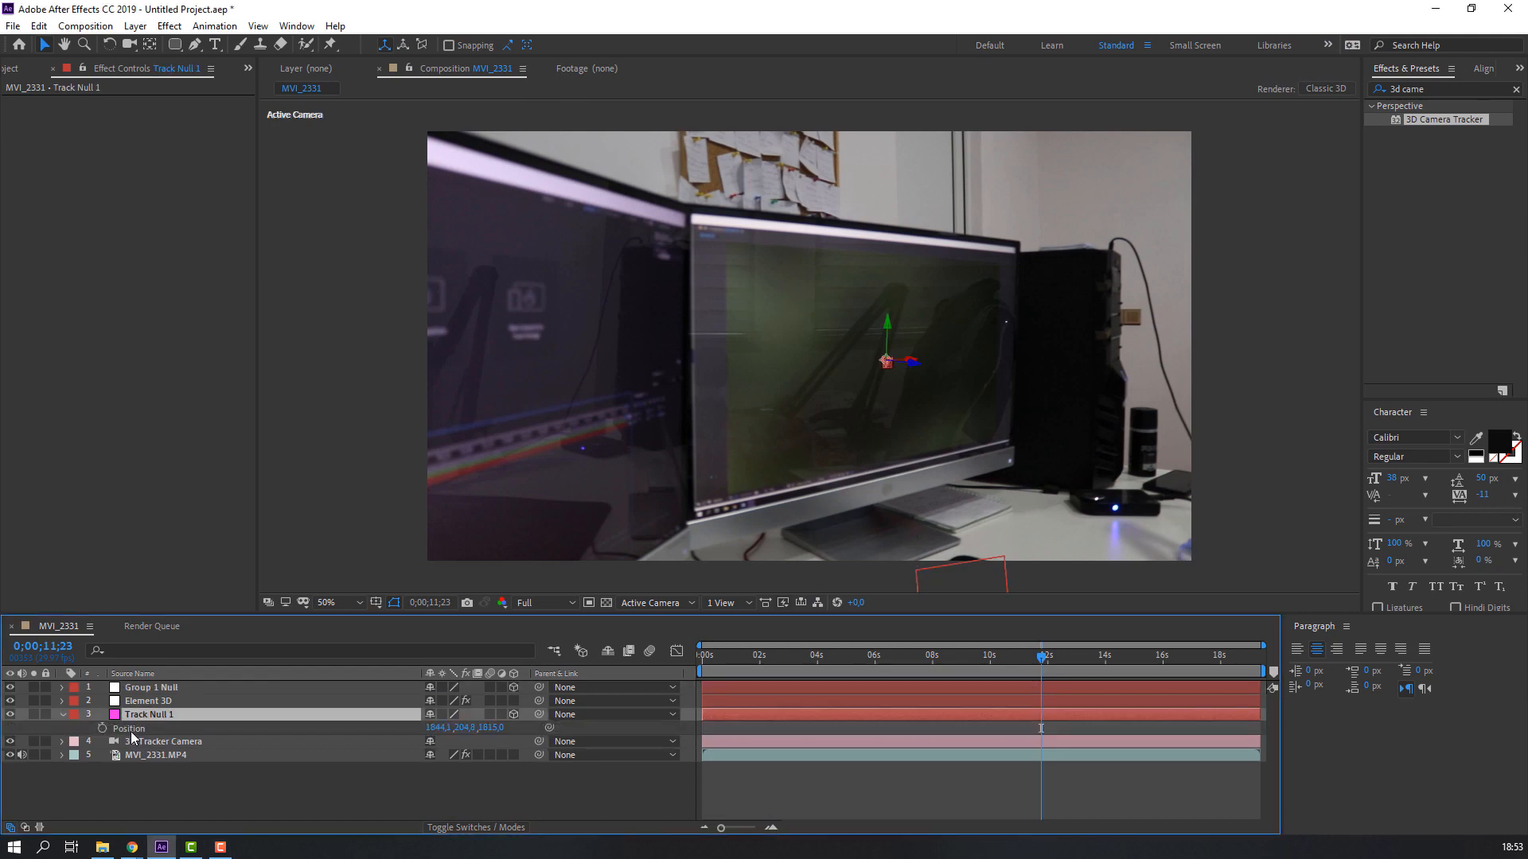
click(130, 729)
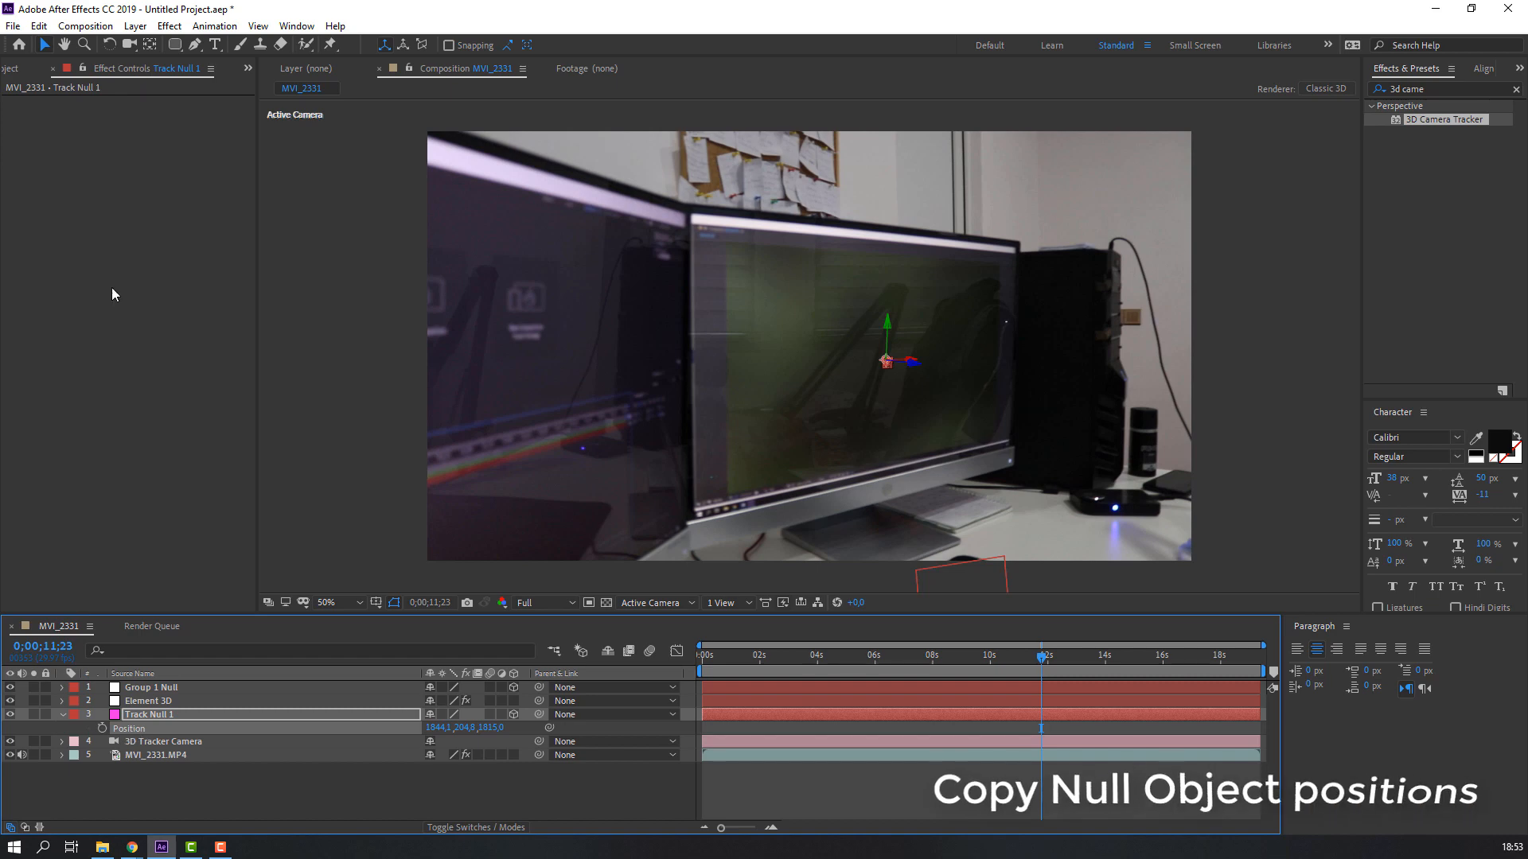
click(38, 26)
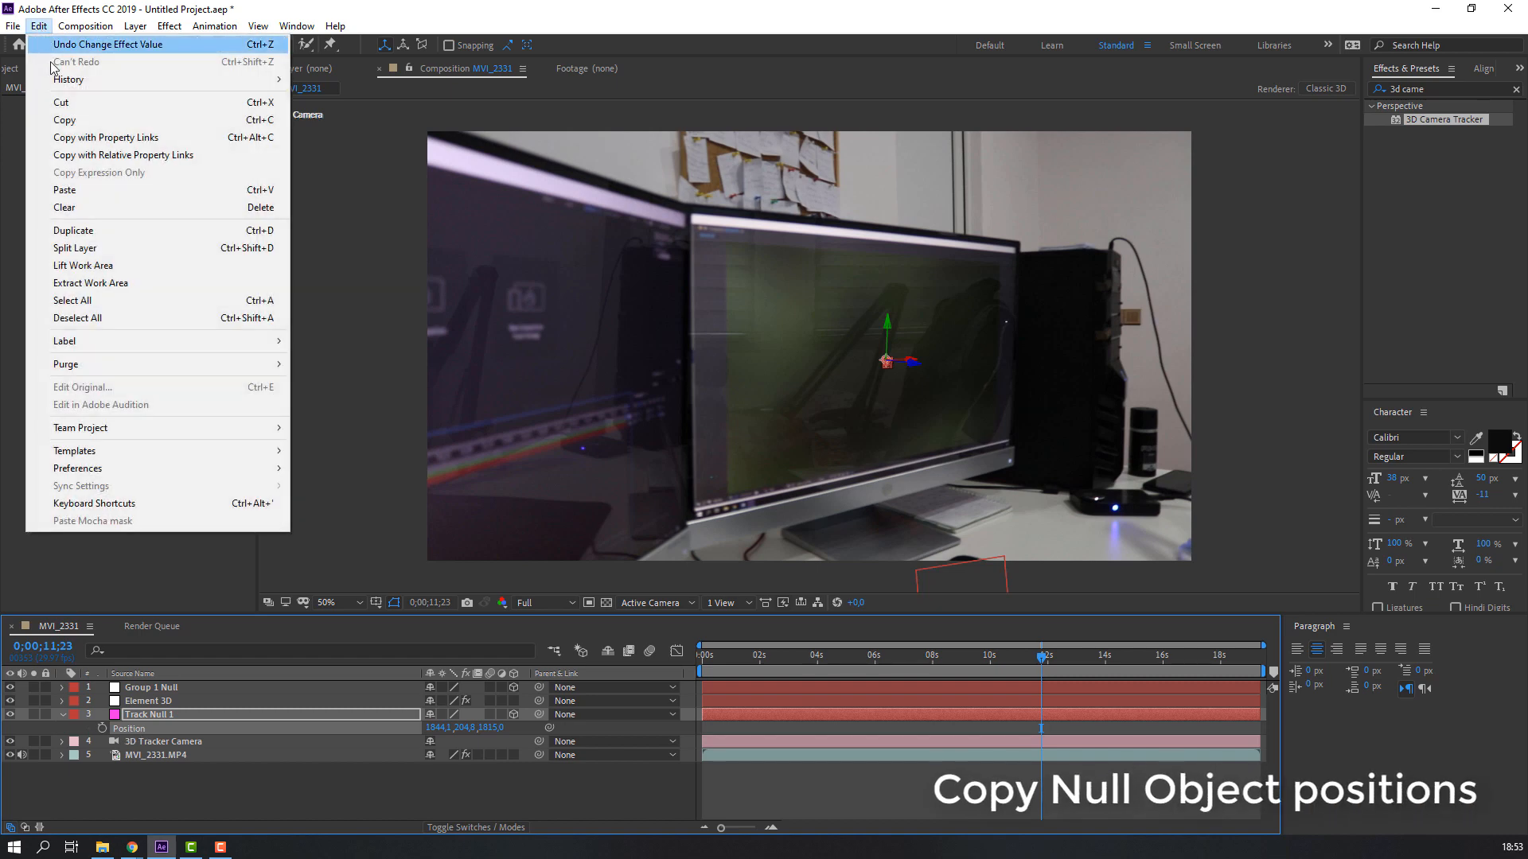
click(191, 128)
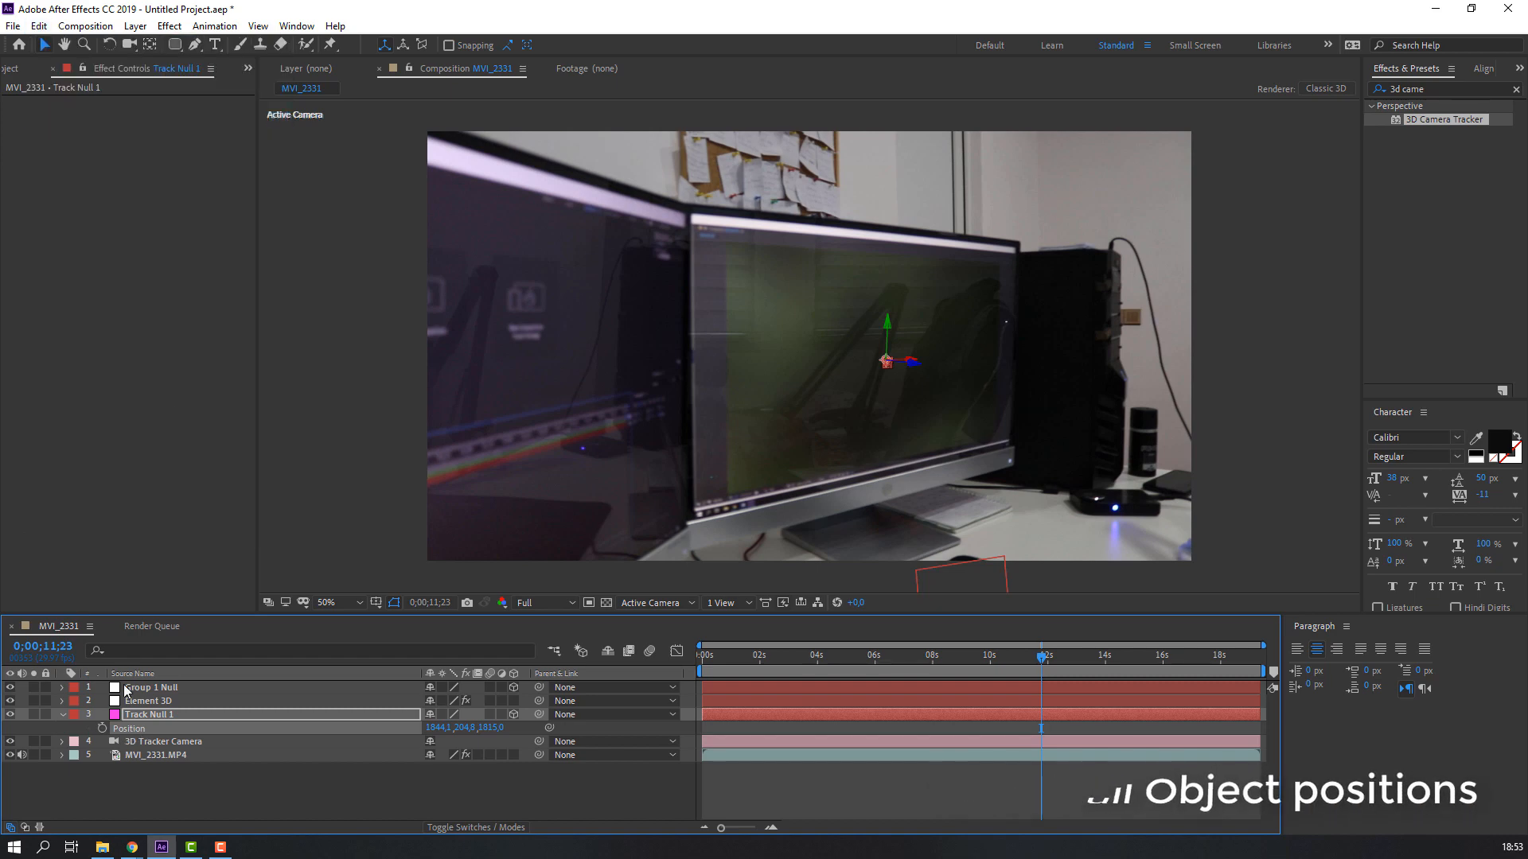
click(63, 715)
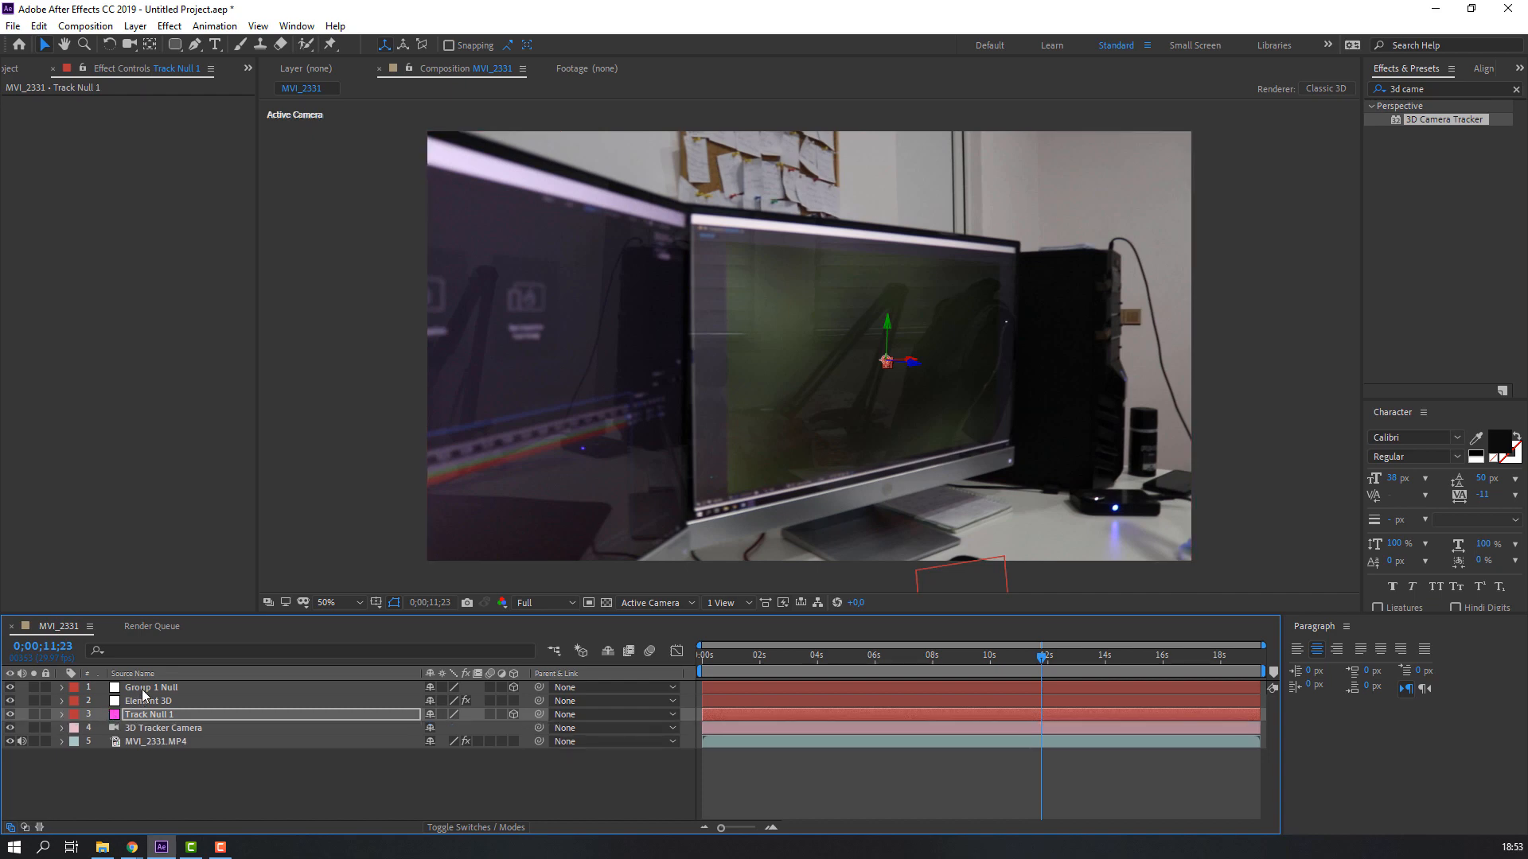
- Paste the copied track null position onto the Position property of the Group 1 Null layer
click(143, 689)
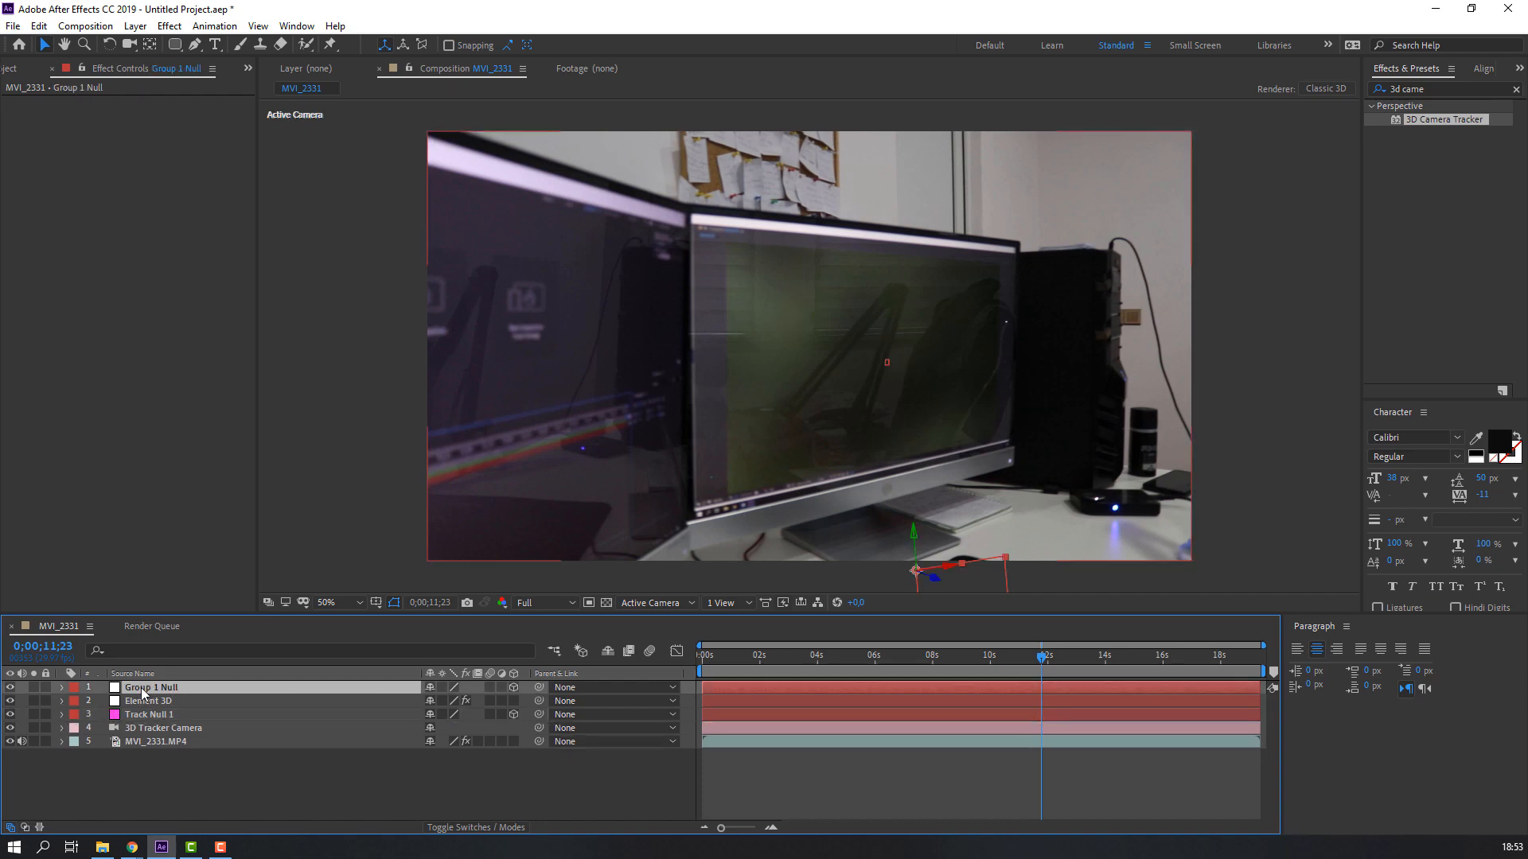
key(p)
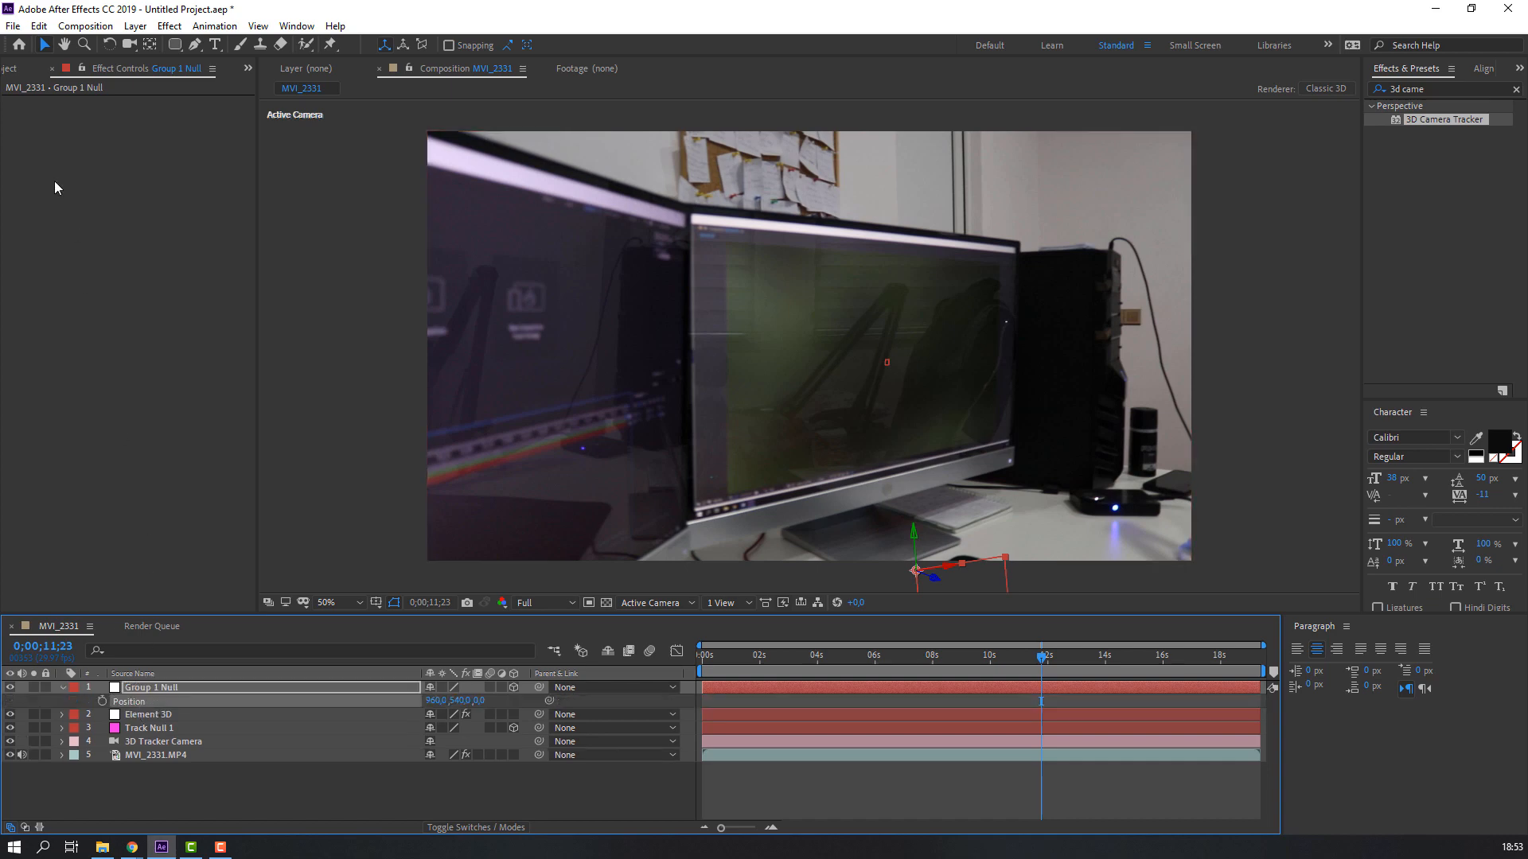
click(38, 25)
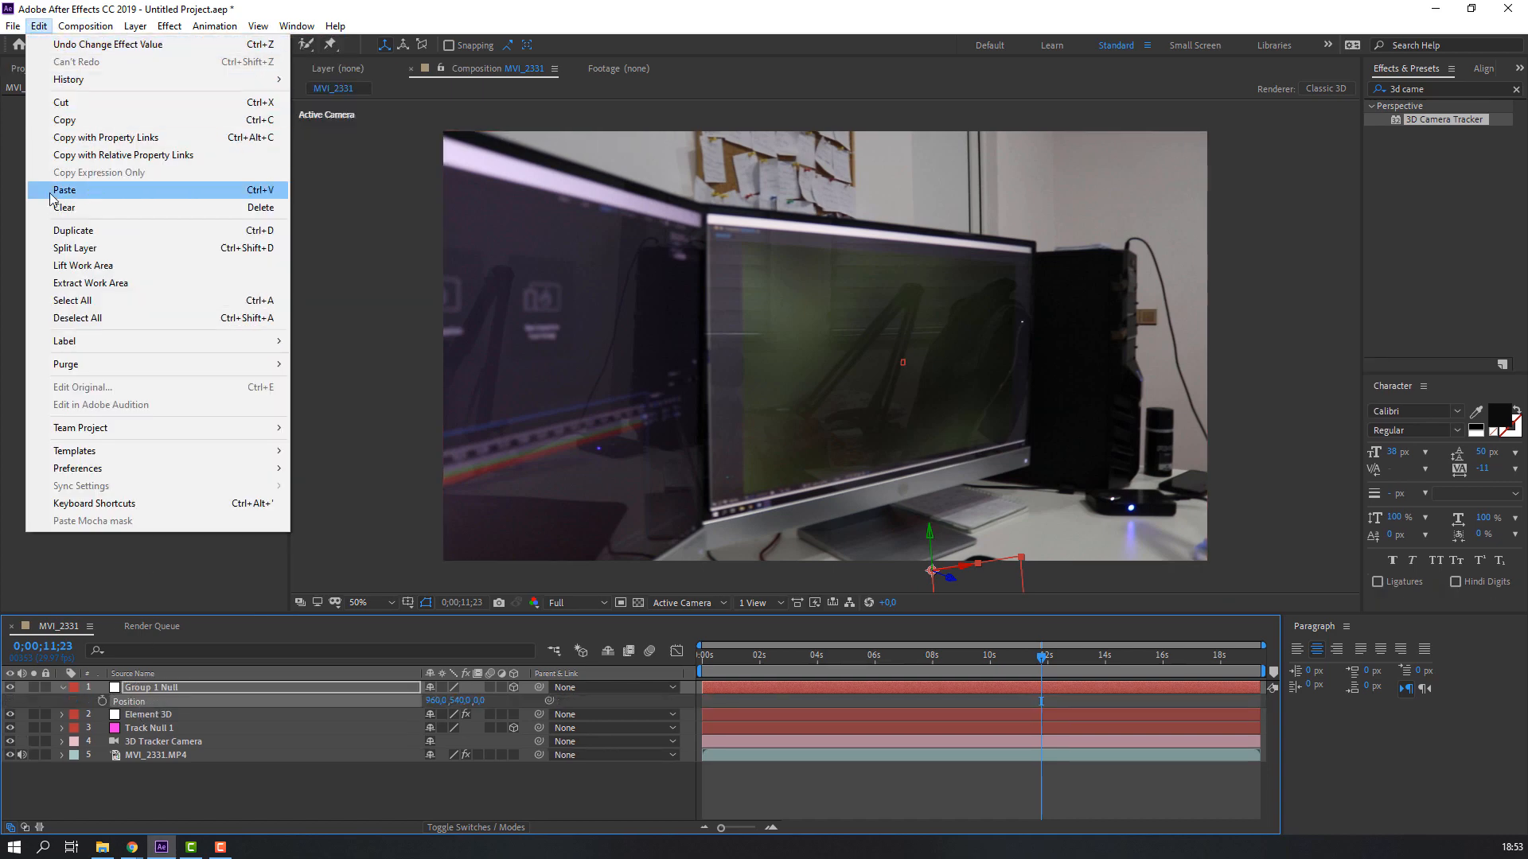
click(266, 193)
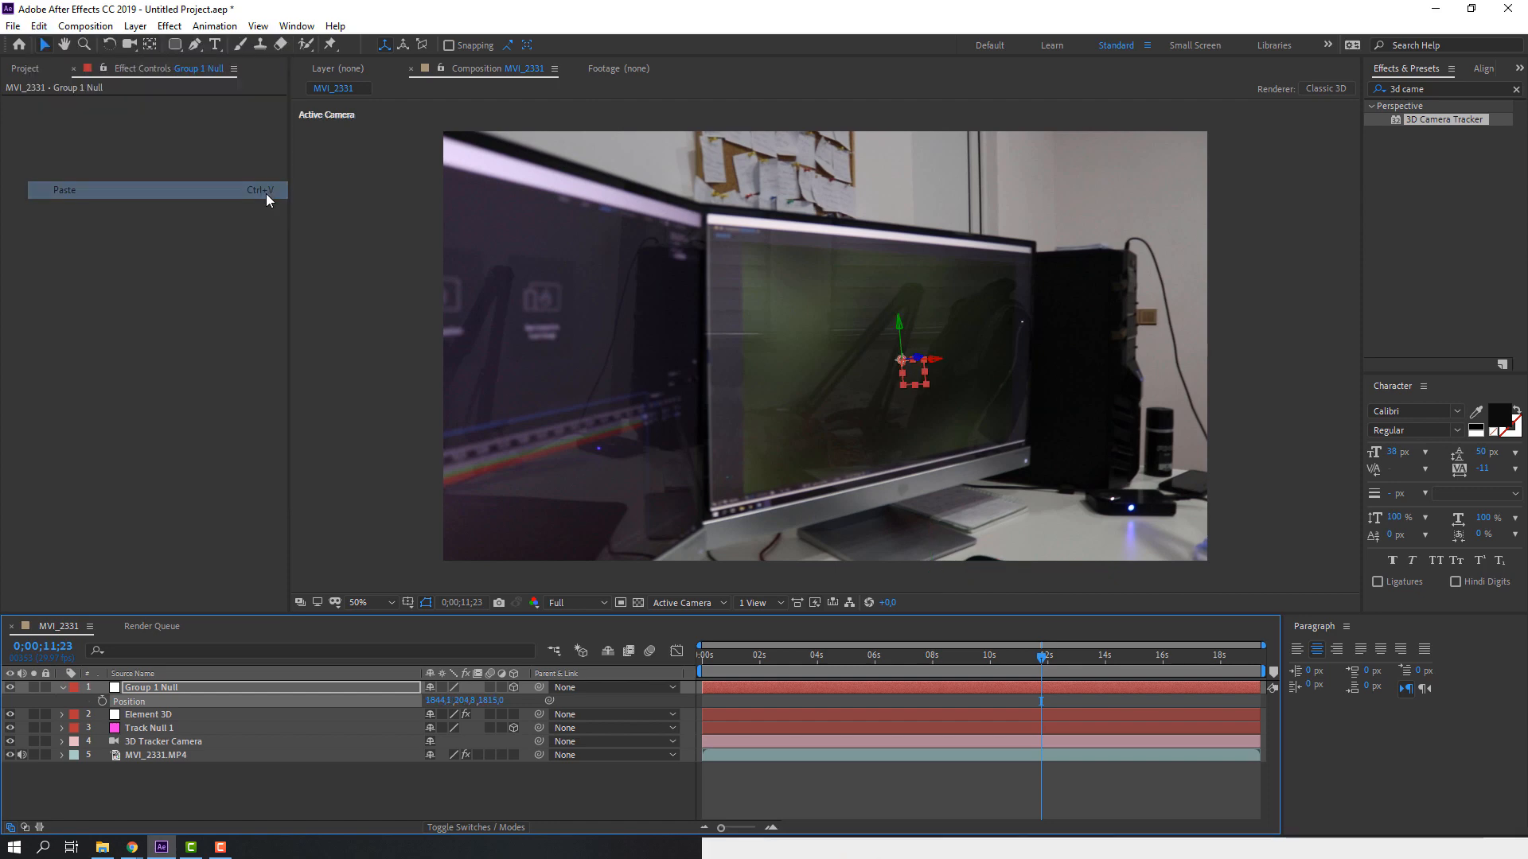
click(62, 688)
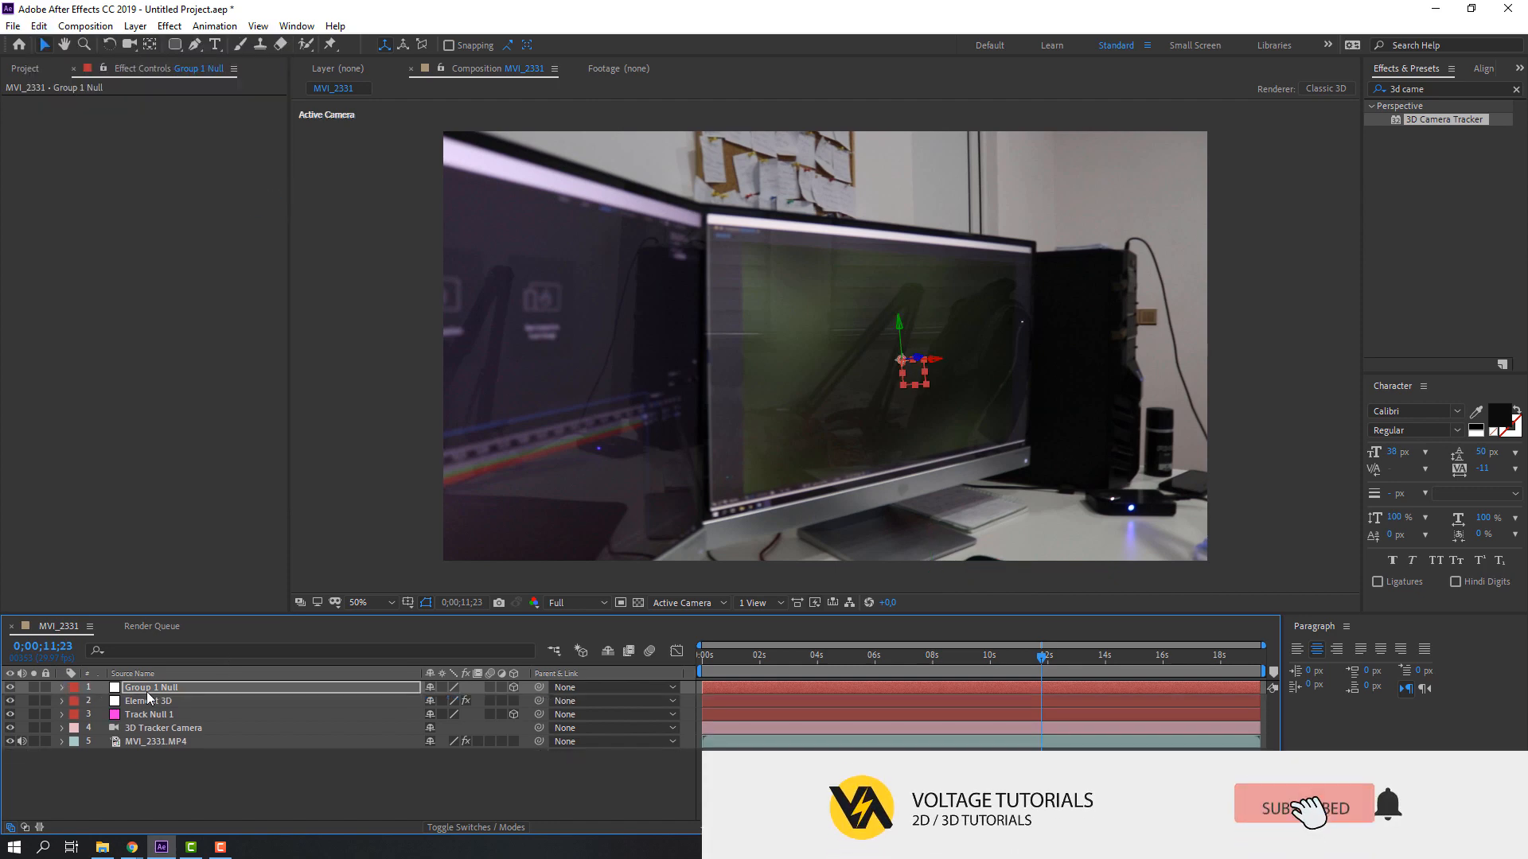
- At 0;00;11;10, set the Y Rotation of the Group 1 Null layer to about 166° to turn the house
click(976, 657)
drag(992, 661, 1029, 656)
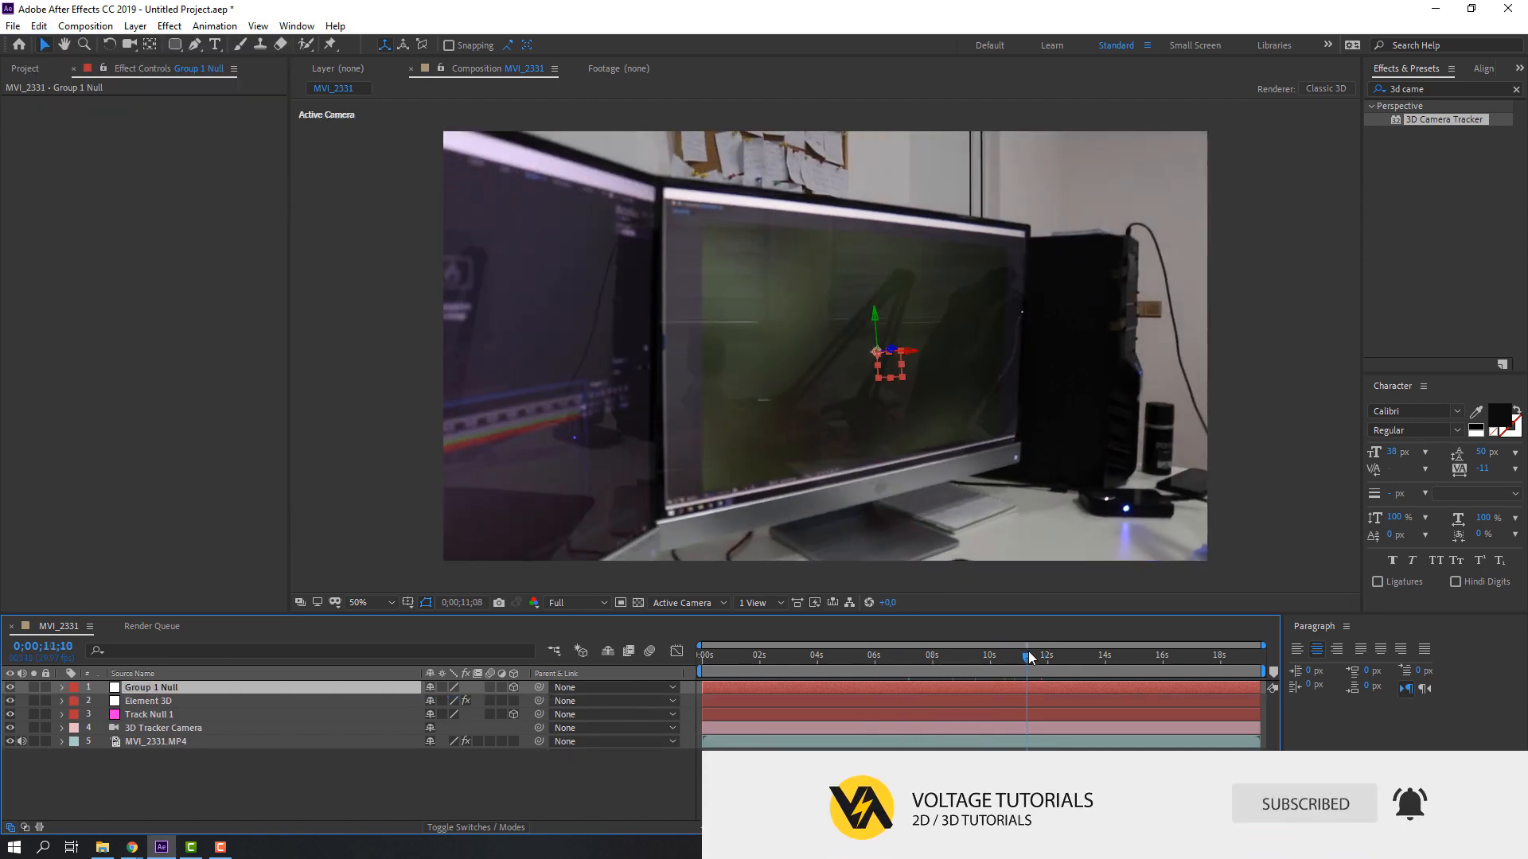
key(r)
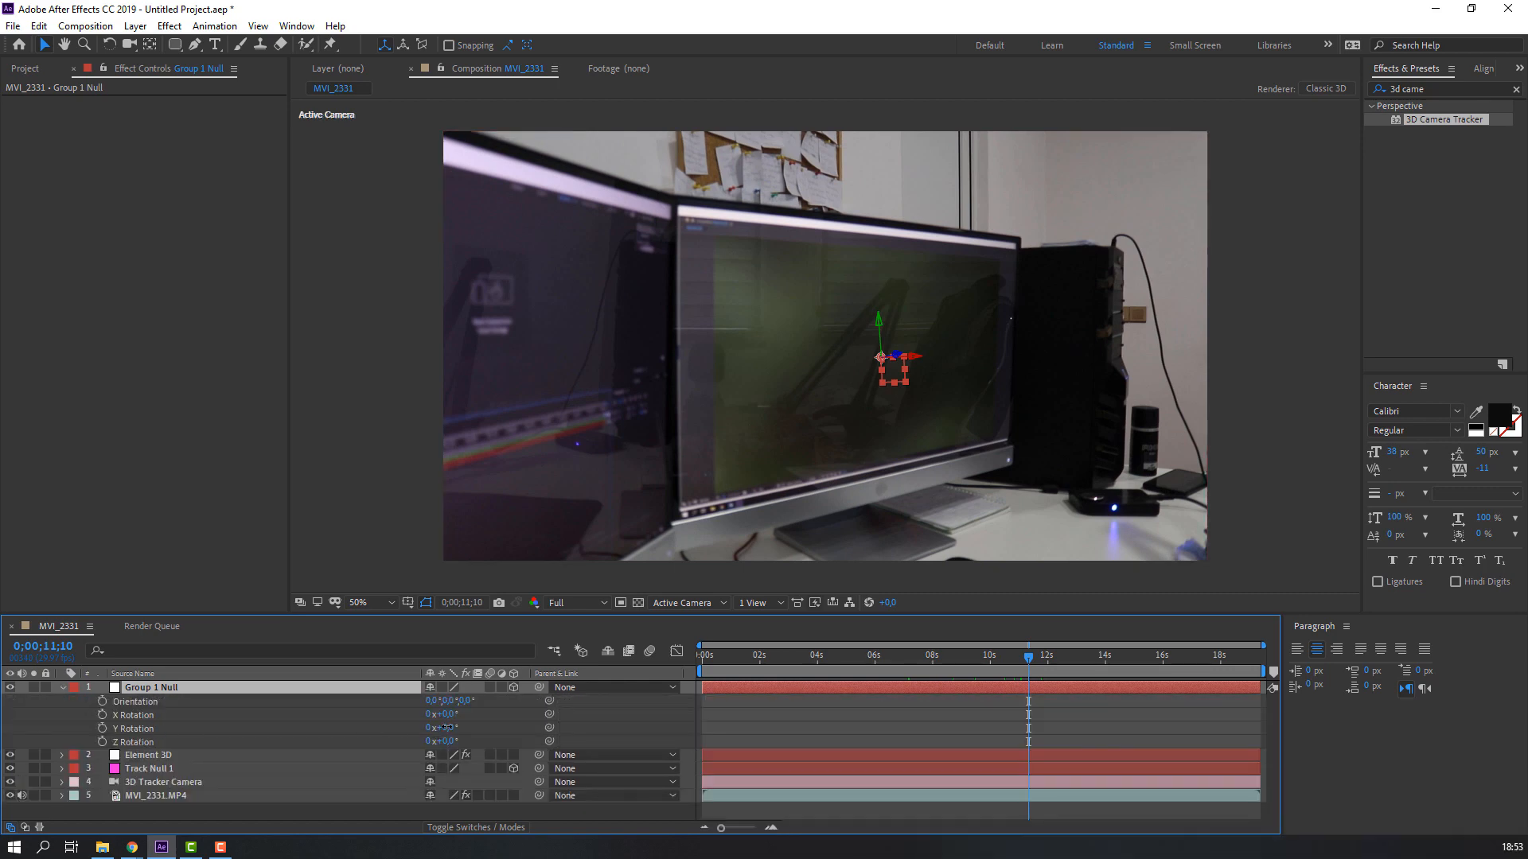
drag(446, 727, 558, 709)
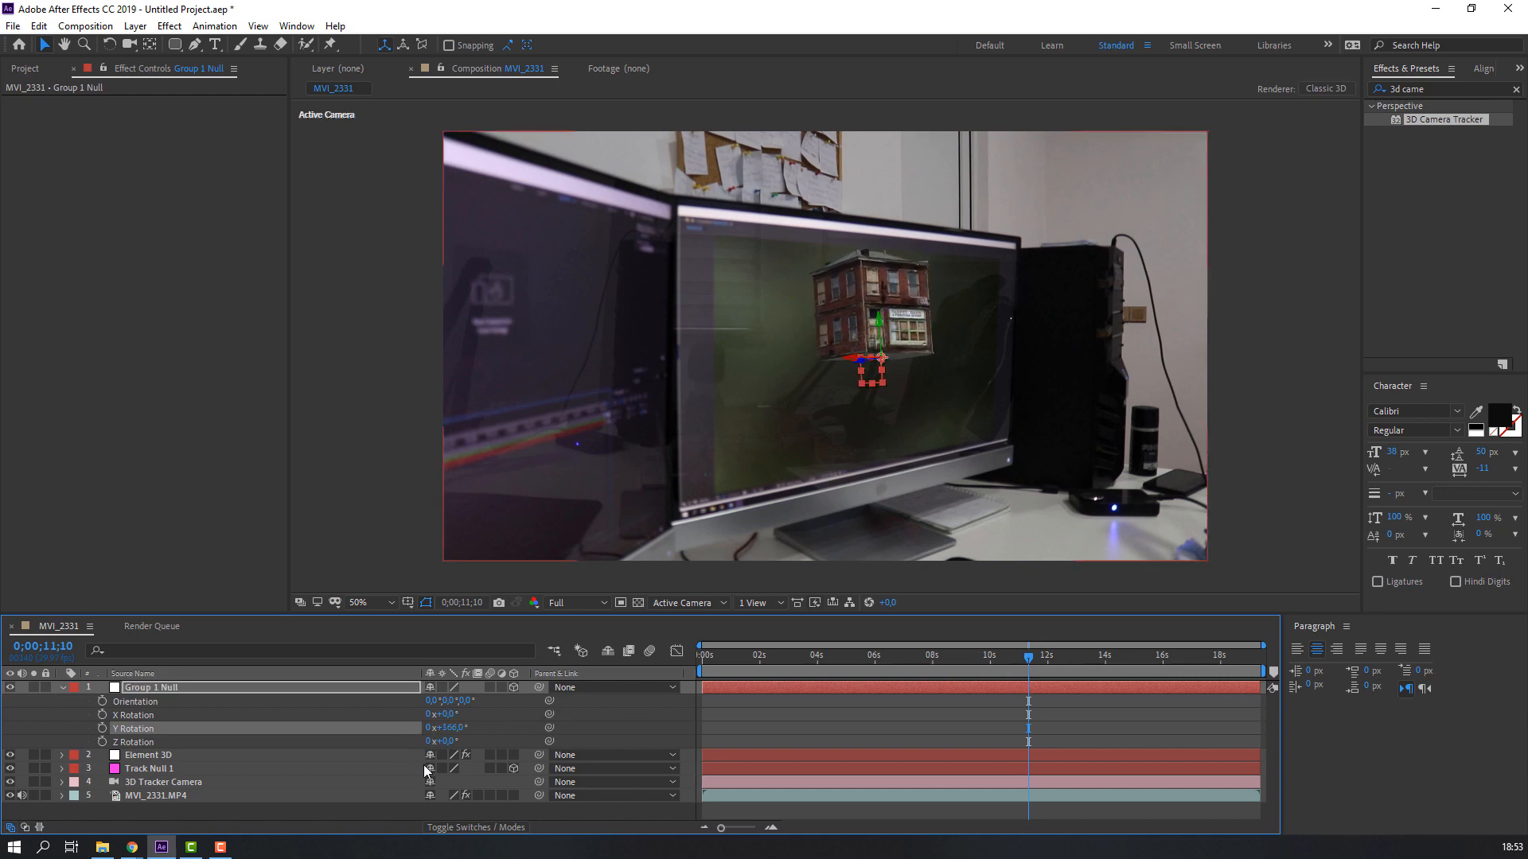
- Reposition the Group 1 Null layer to about 1906.1, 238.0, 1811.0 within the monitor screen
click(185, 725)
key(p)
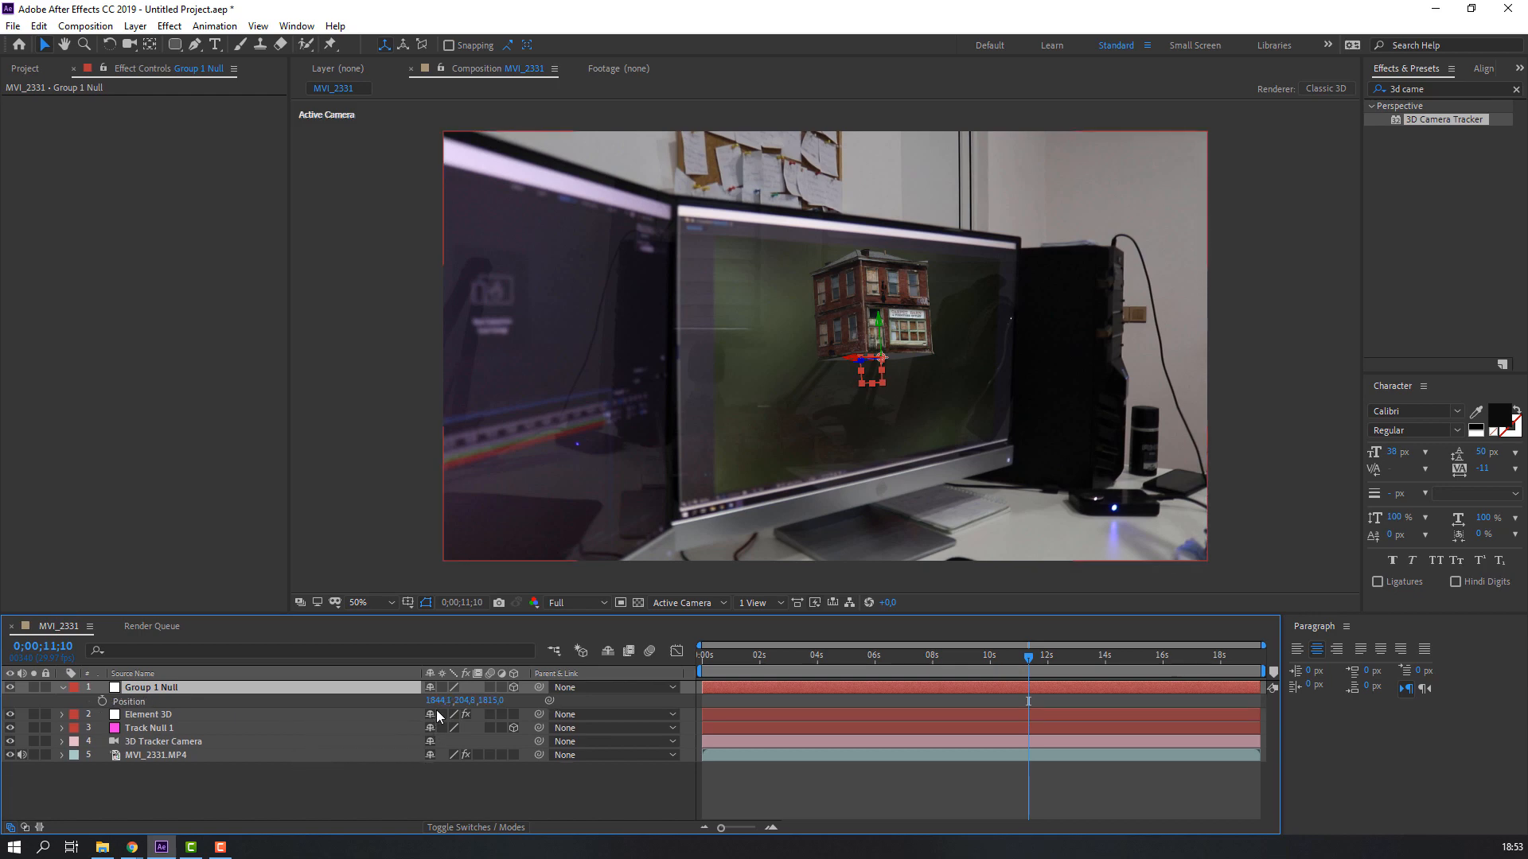
drag(465, 700, 497, 700)
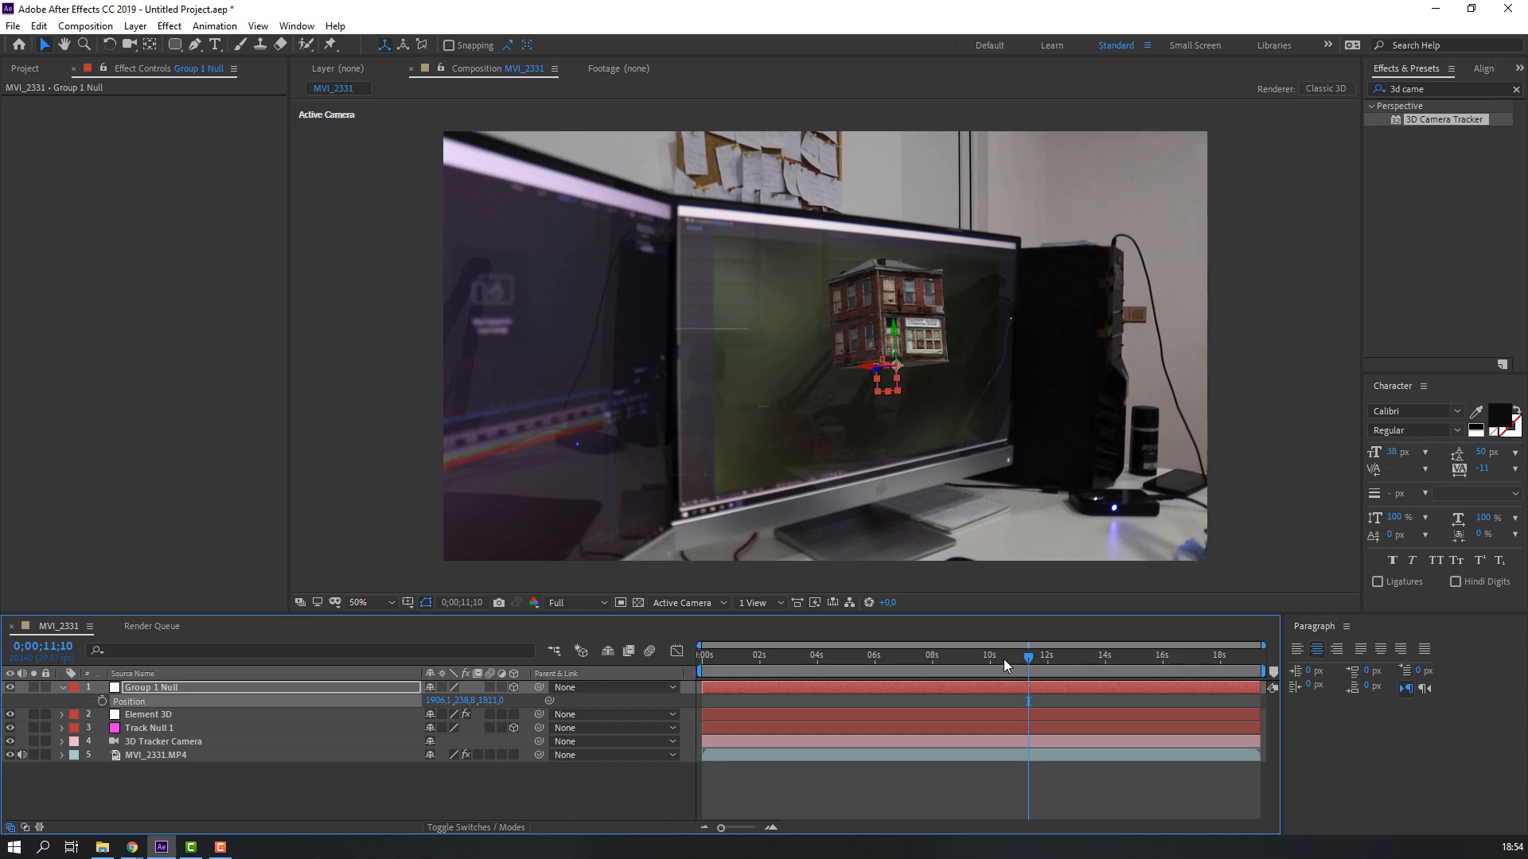
- At 0;00;13;01, set the Group 1 Null's X Rotation to about 4° and lower the house along its vertical axis
drag(1013, 662, 1077, 667)
scroll(939, 352, up, 4)
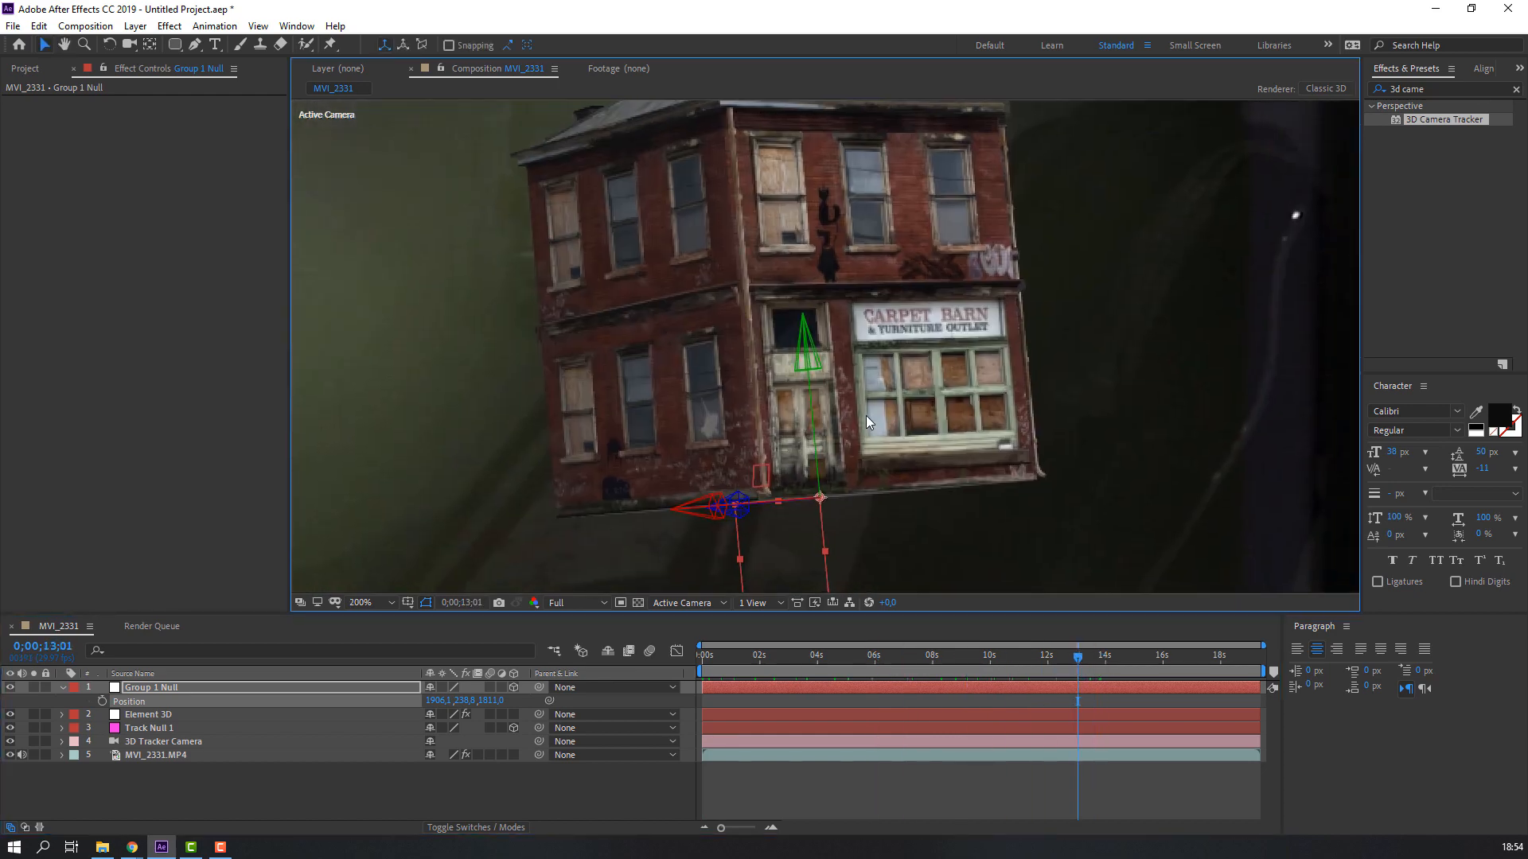
key(r)
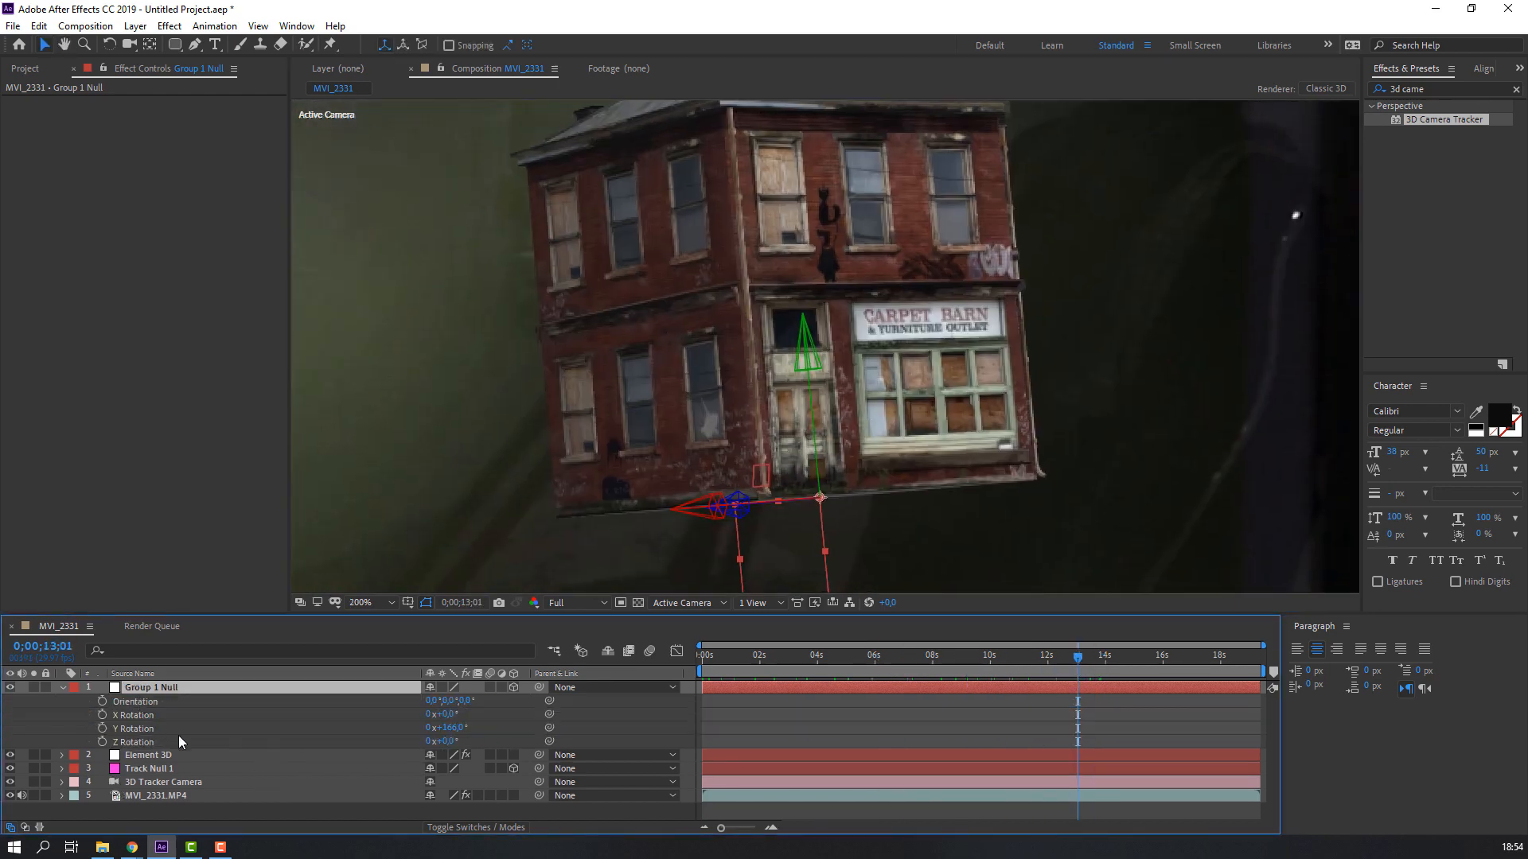
mouse_move(445, 713)
mouse_down()
mouse_move(465, 714)
mouse_move(437, 715)
mouse_up()
scroll(734, 468, down, 4)
scroll(728, 491, up, 2)
drag(818, 358, 821, 442)
drag(656, 480, 652, 414)
- Scale the Group 1 Null uniformly to 140% and lower the house slightly further toward the monitor's lower edge
click(248, 689)
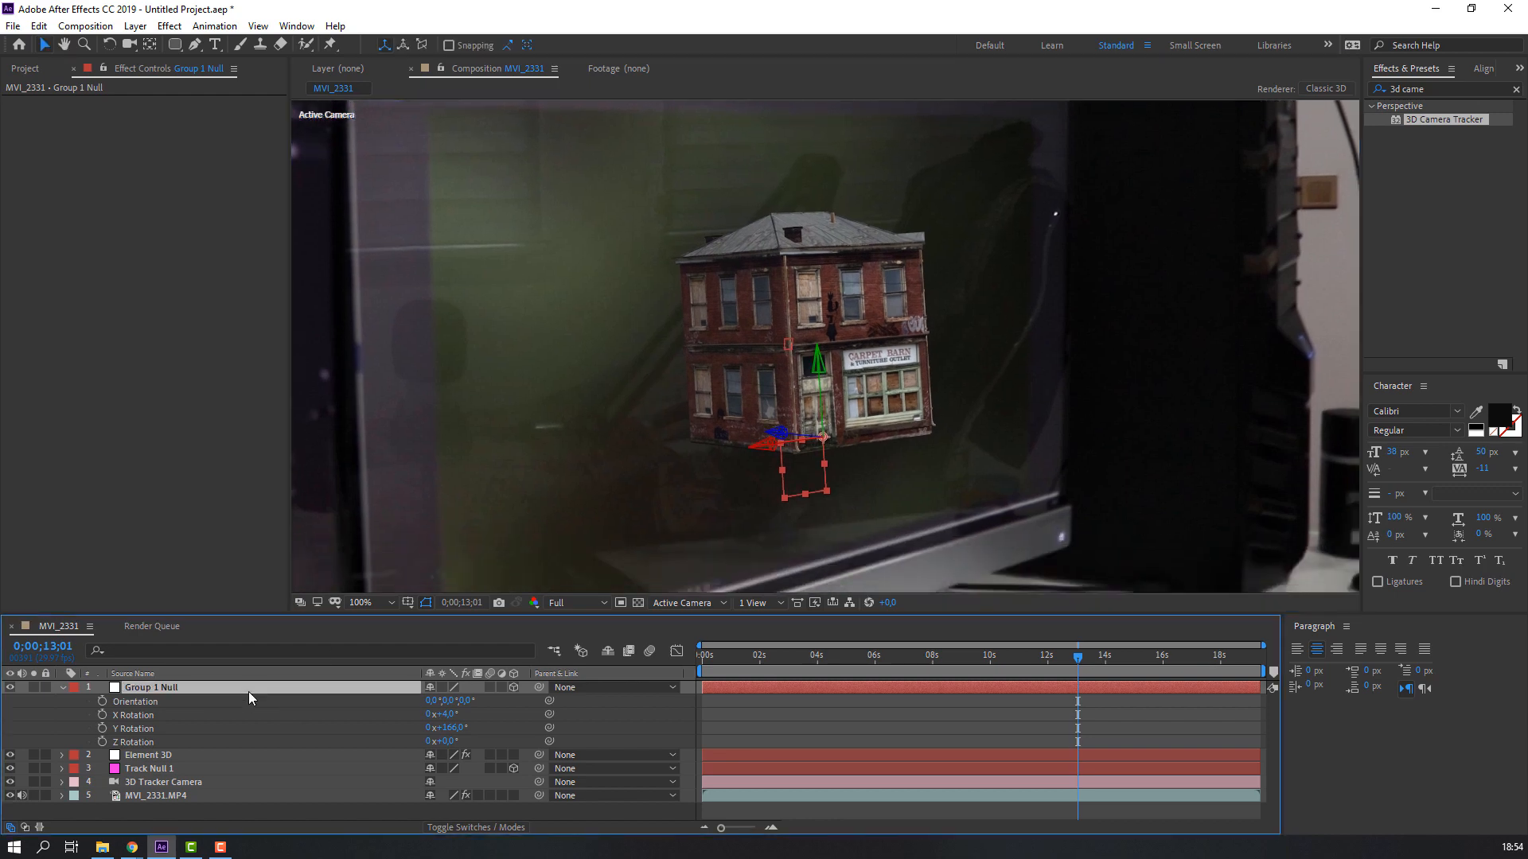
key(s)
drag(451, 700, 673, 475)
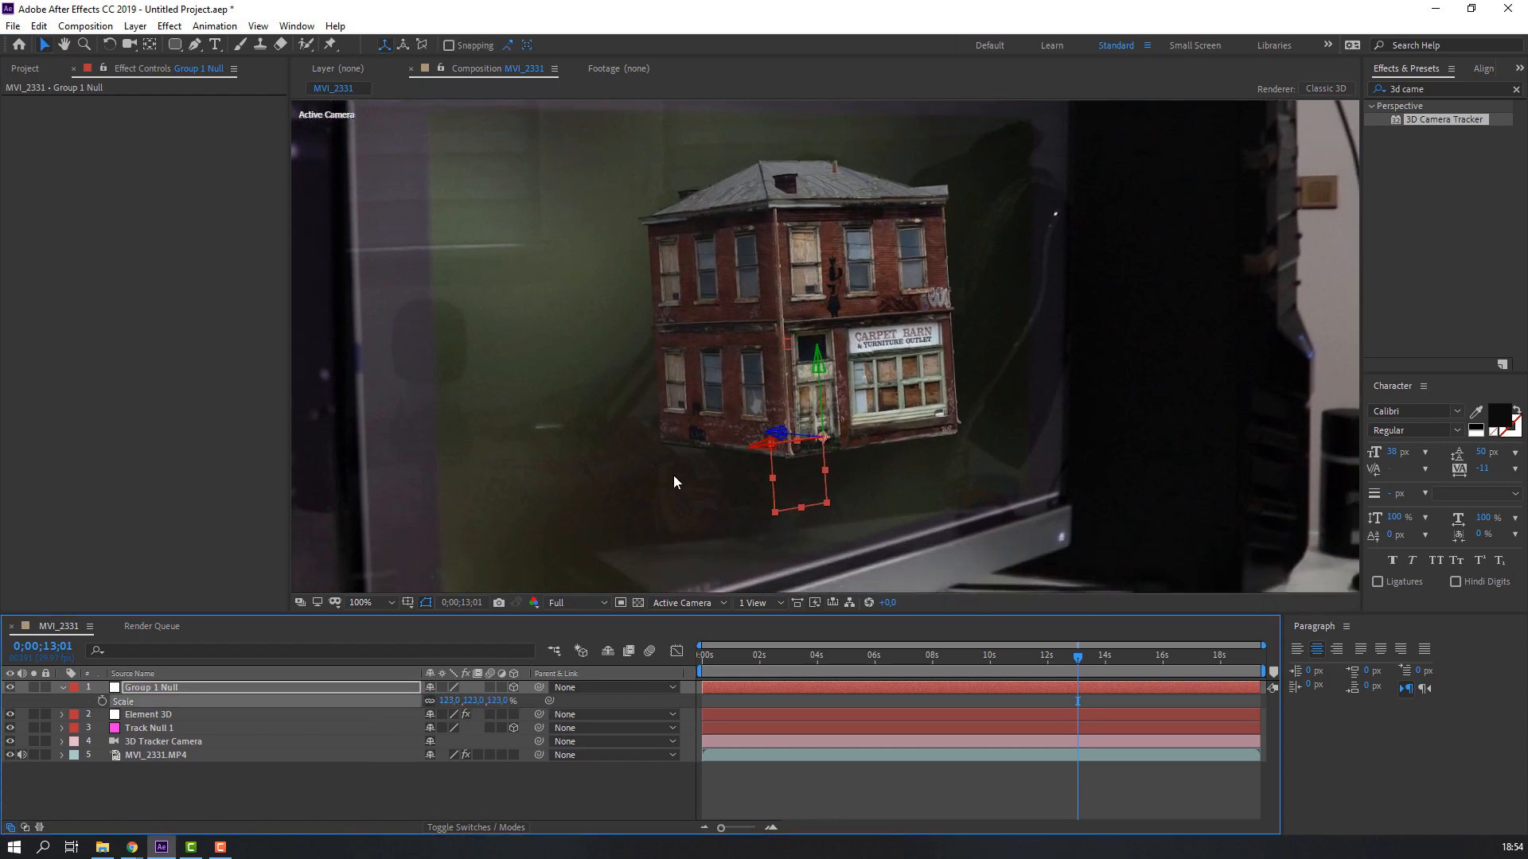
scroll(674, 475, down, 2)
drag(450, 700, 764, 408)
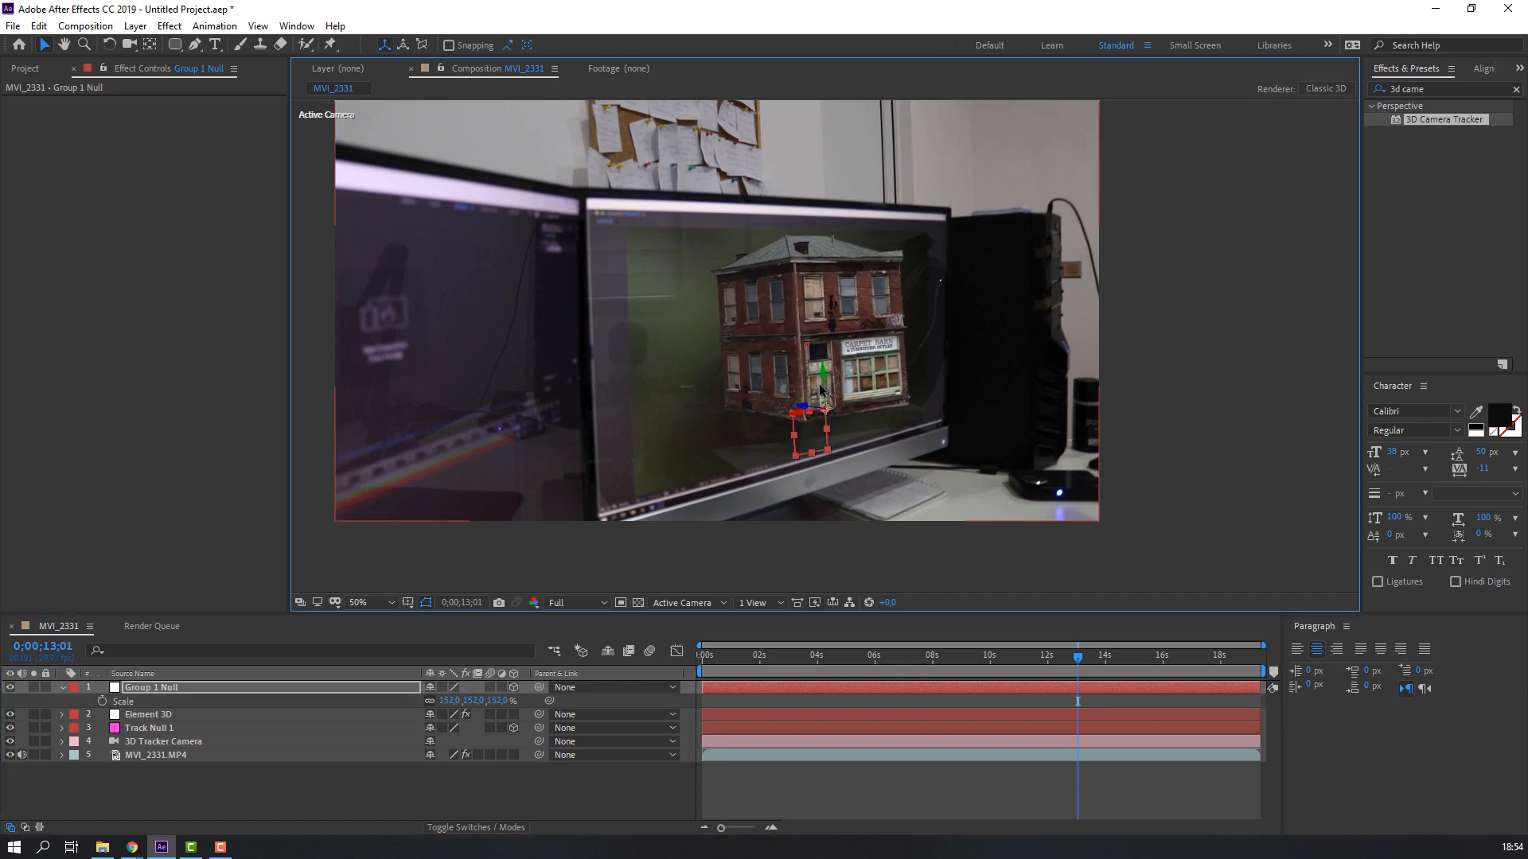
scroll(825, 358, down, 1)
scroll(759, 479, up, 1)
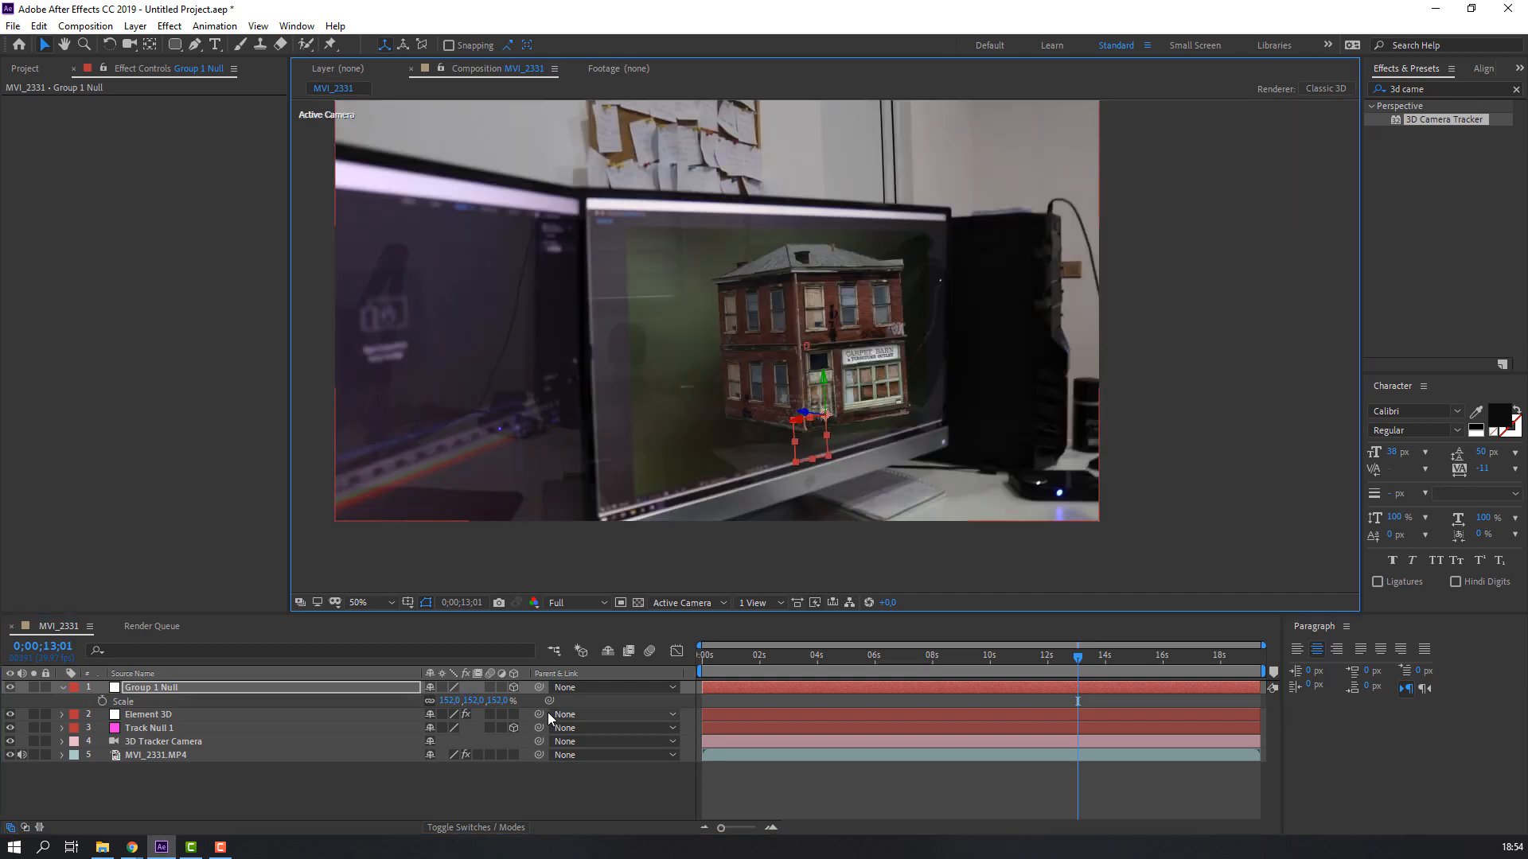
click(452, 701)
text(140)
key(Return)
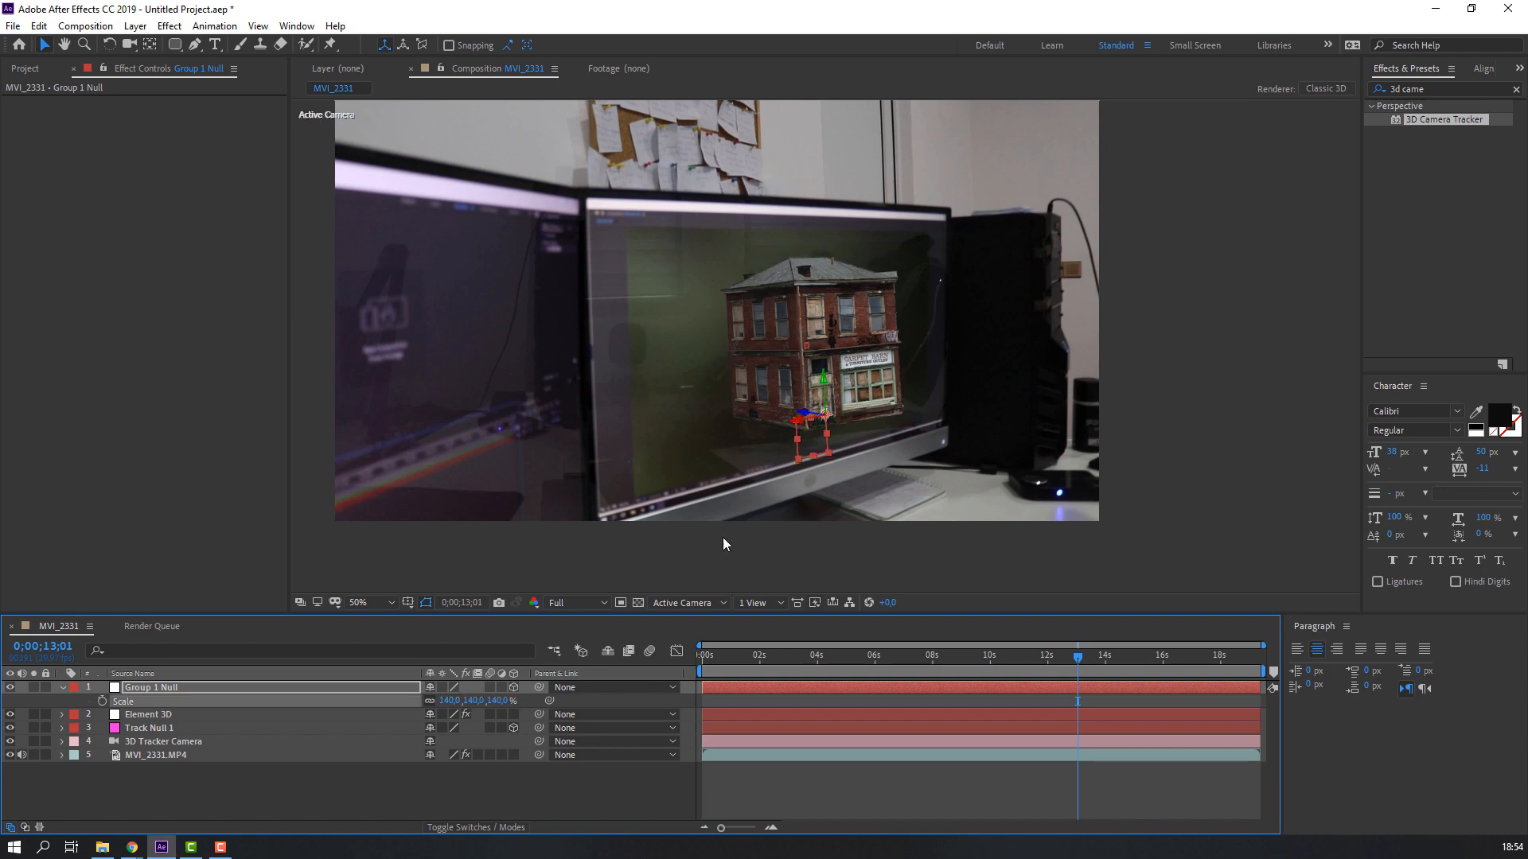
click(63, 689)
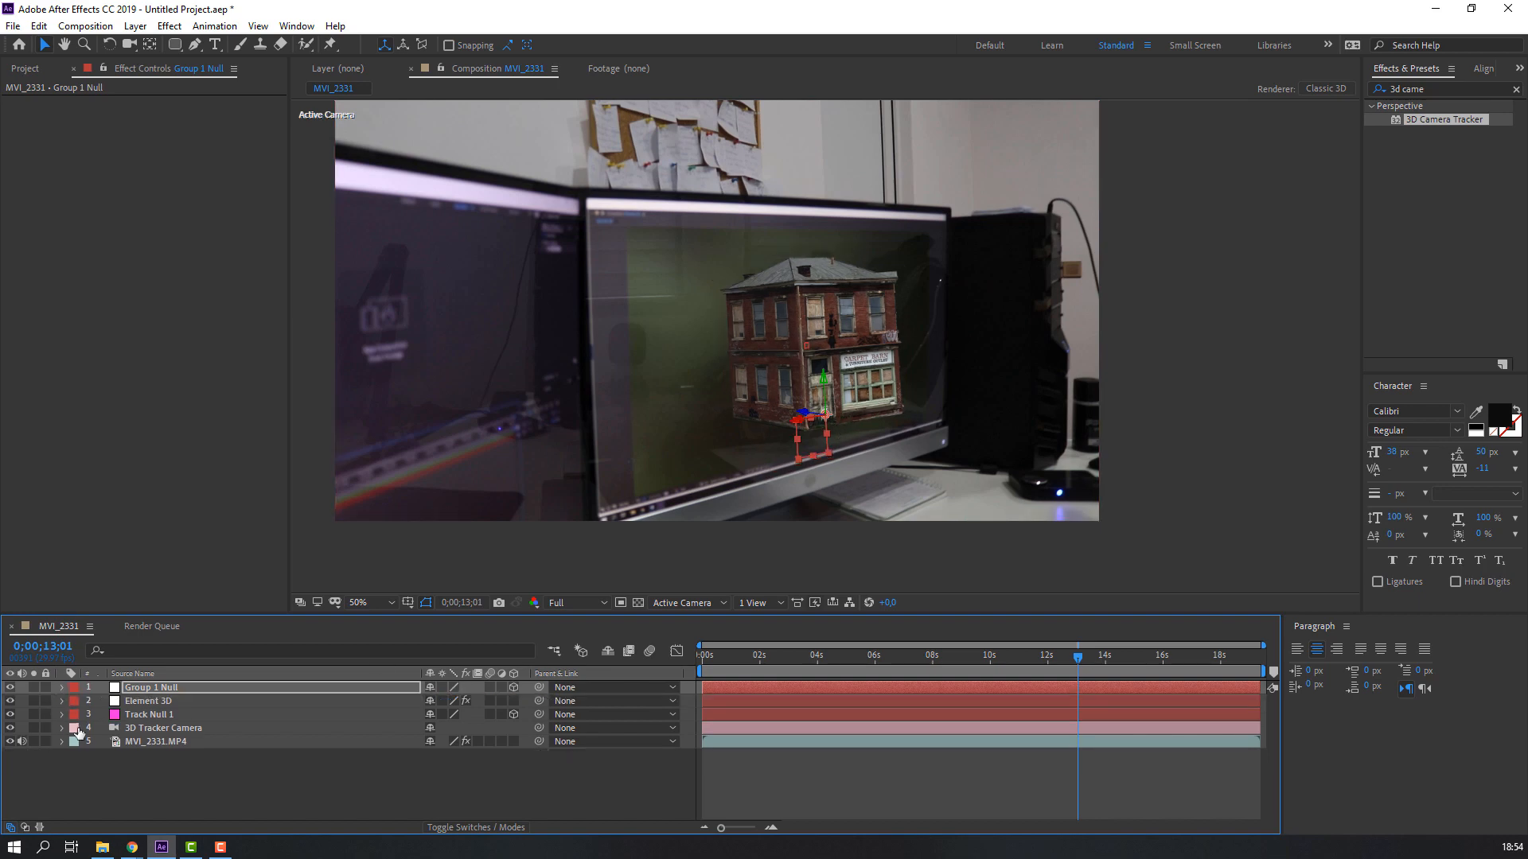
- Enable ambient occlusion in the render settings of the Element 3D layer's effect, comparing the house with it off and on
click(167, 704)
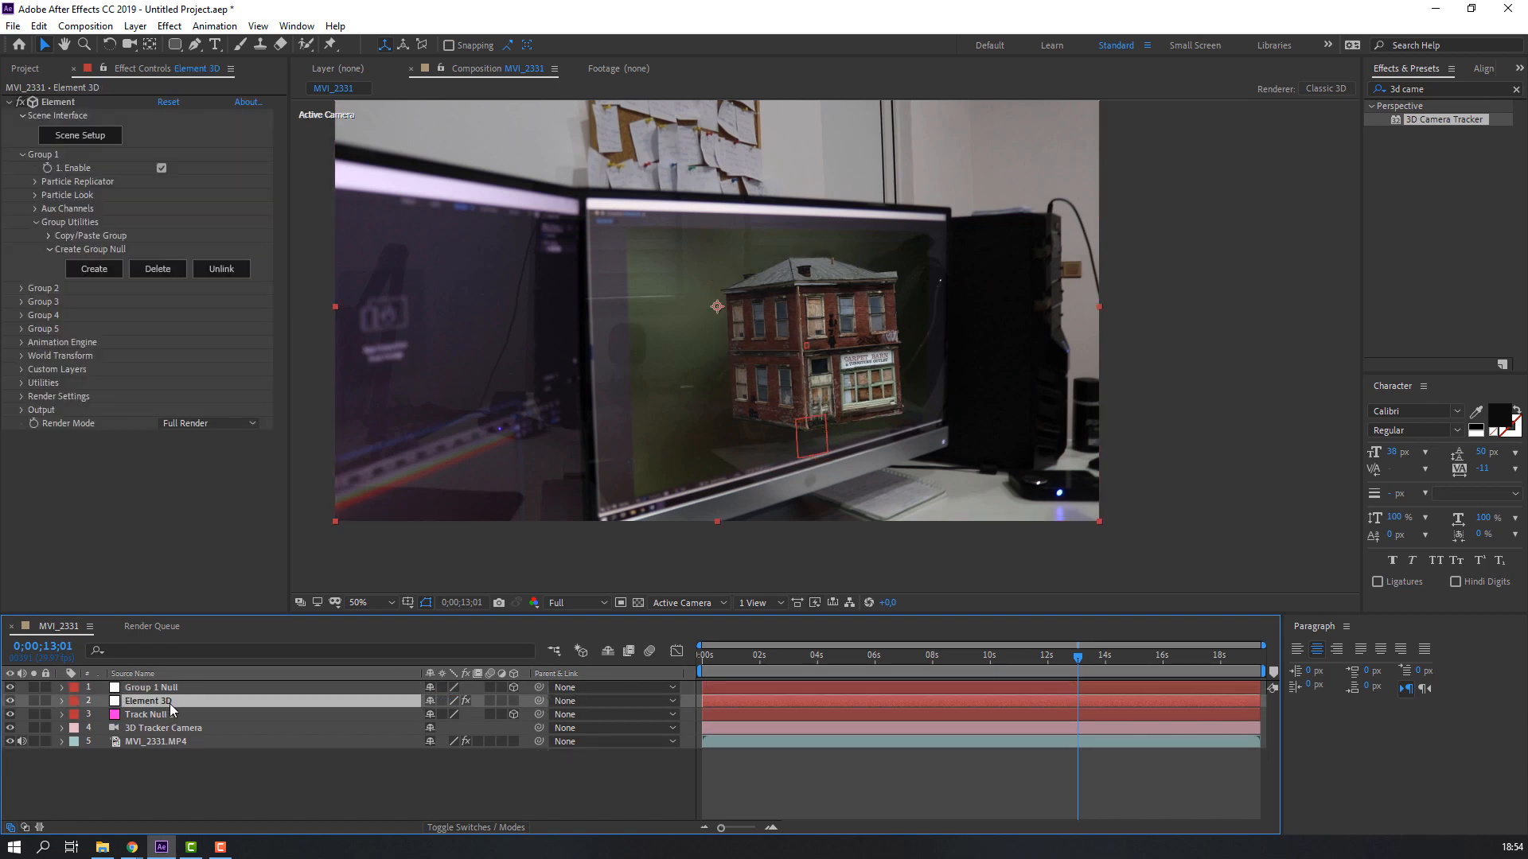
click(24, 155)
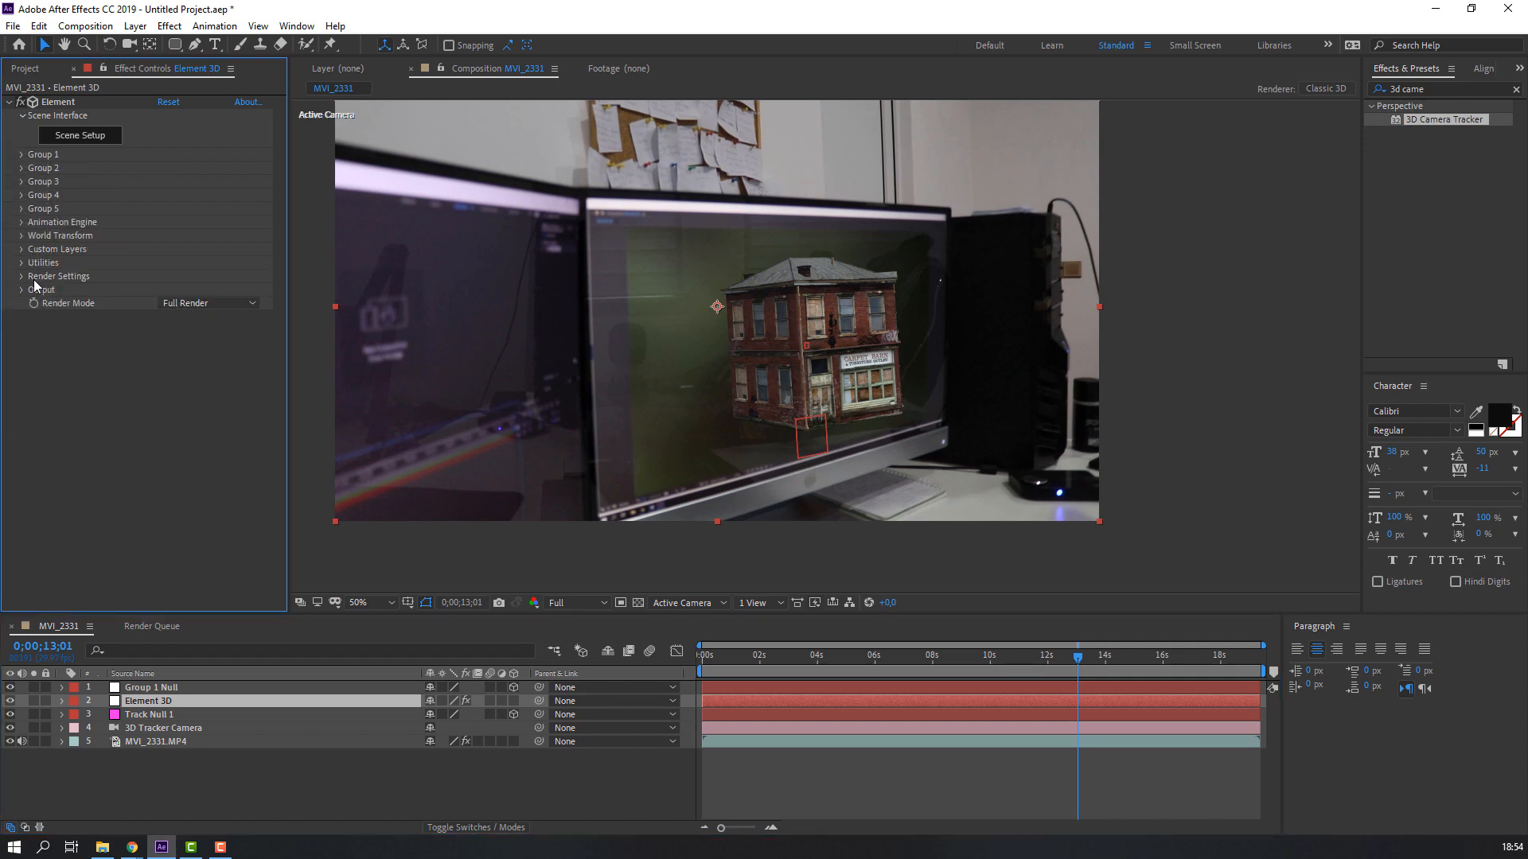
click(22, 277)
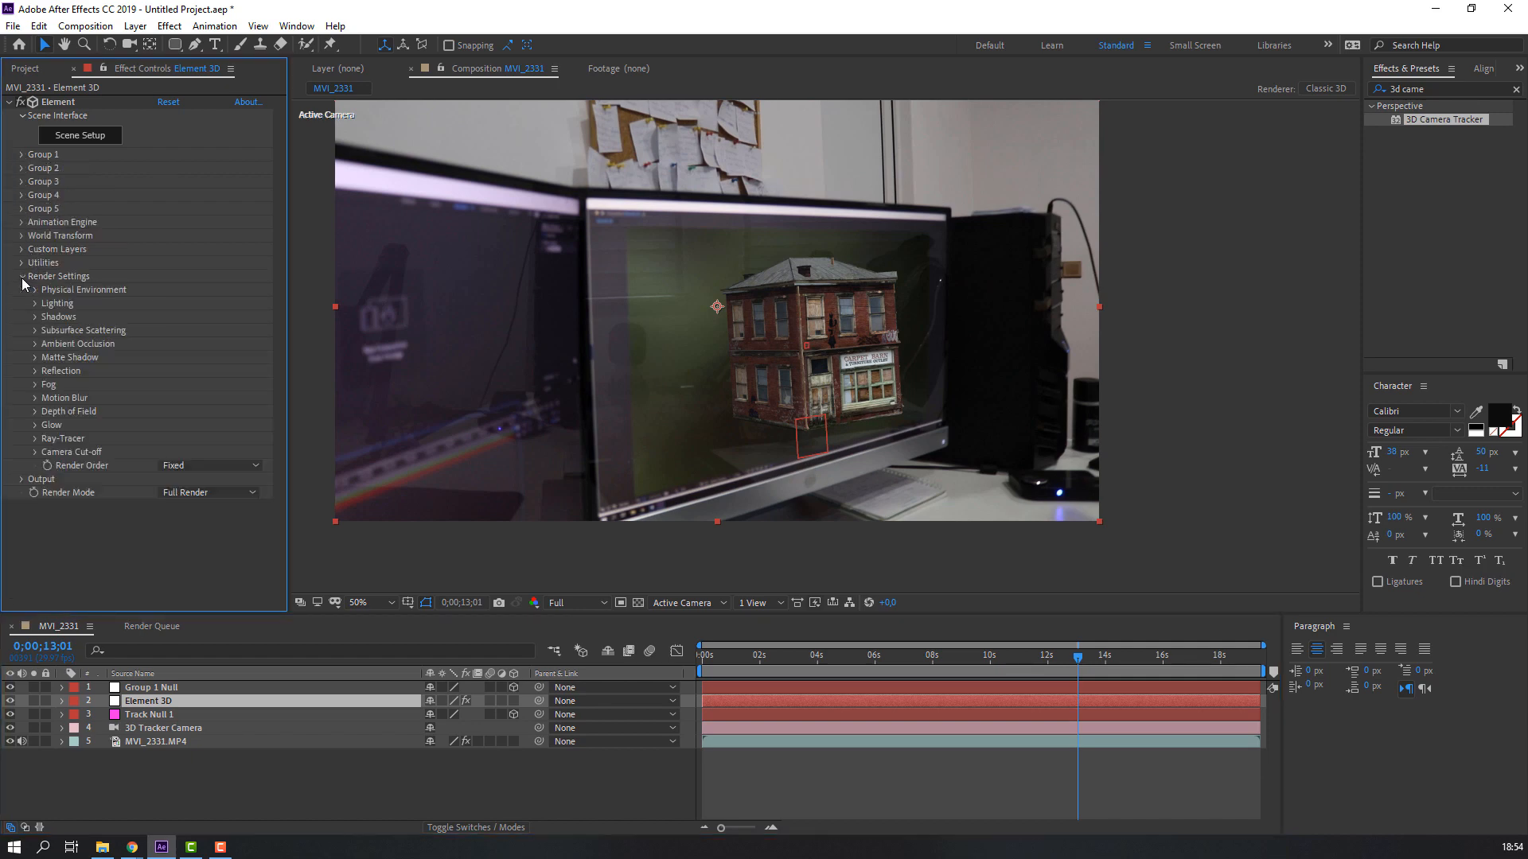
click(36, 344)
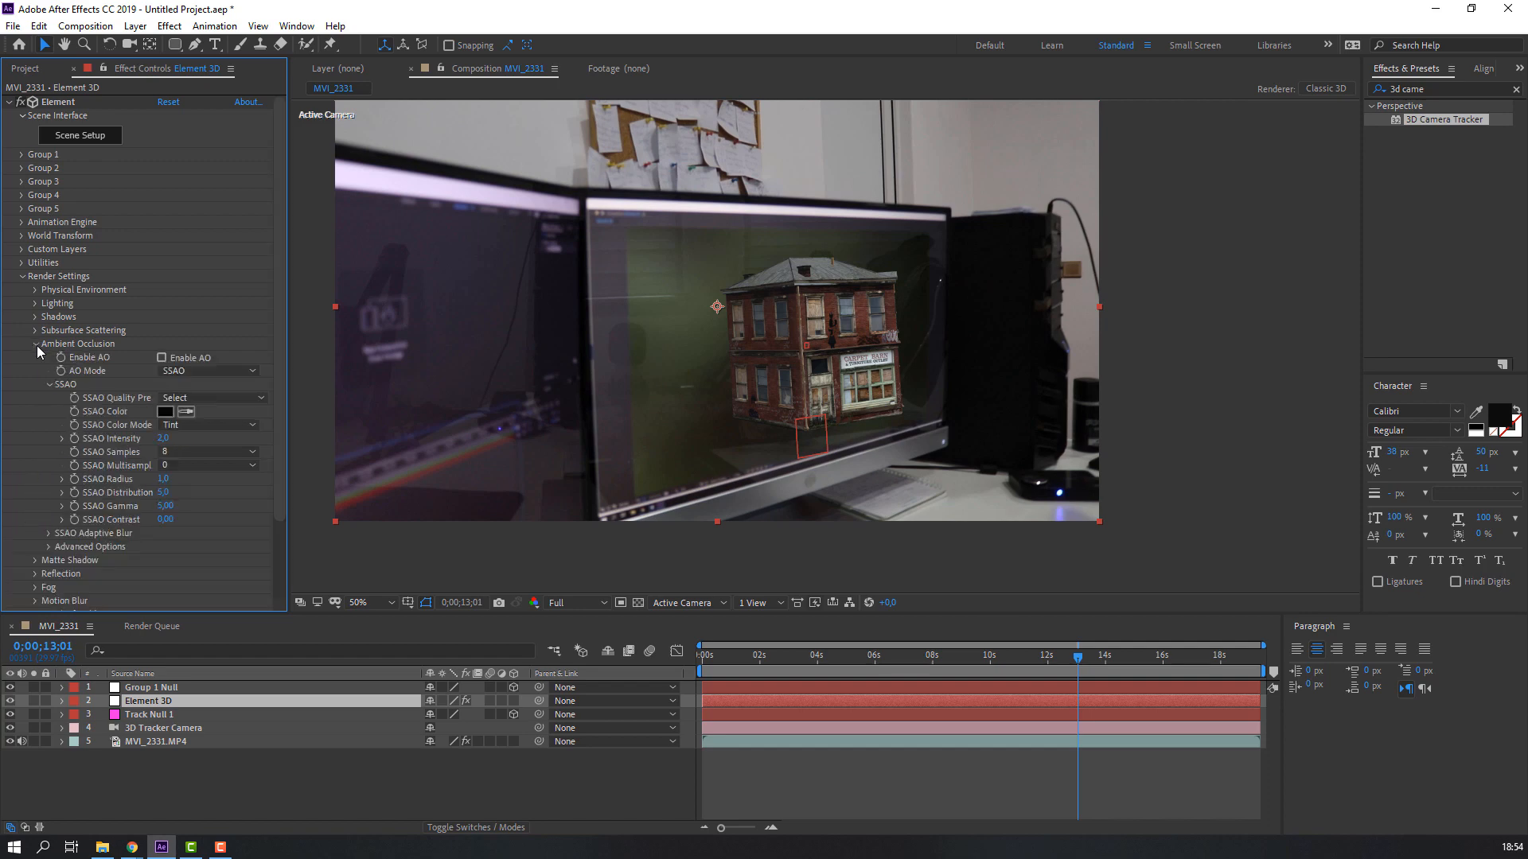
click(162, 358)
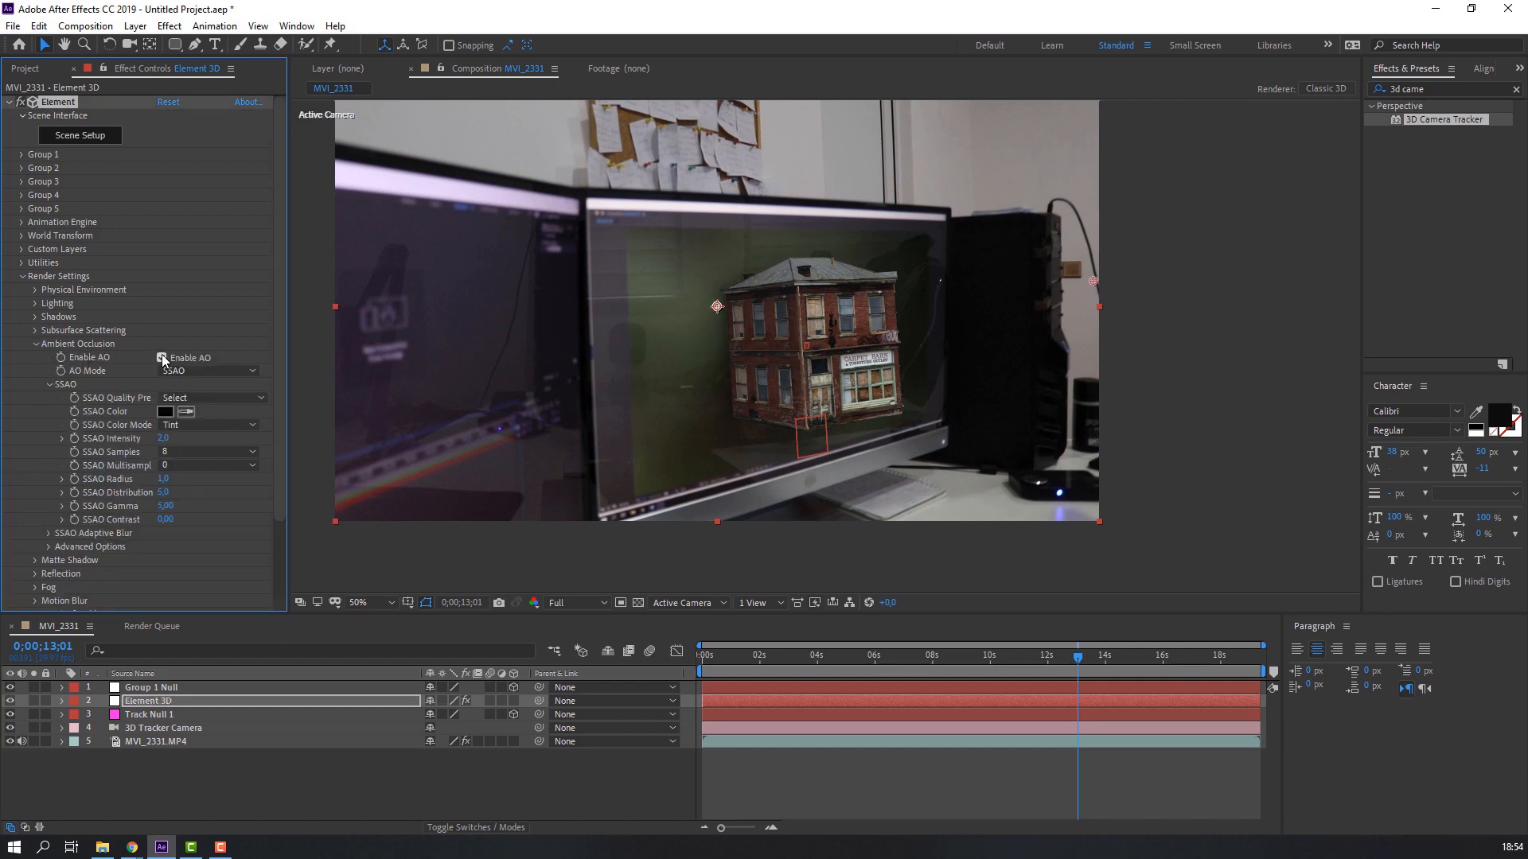
scroll(642, 356, up, 3)
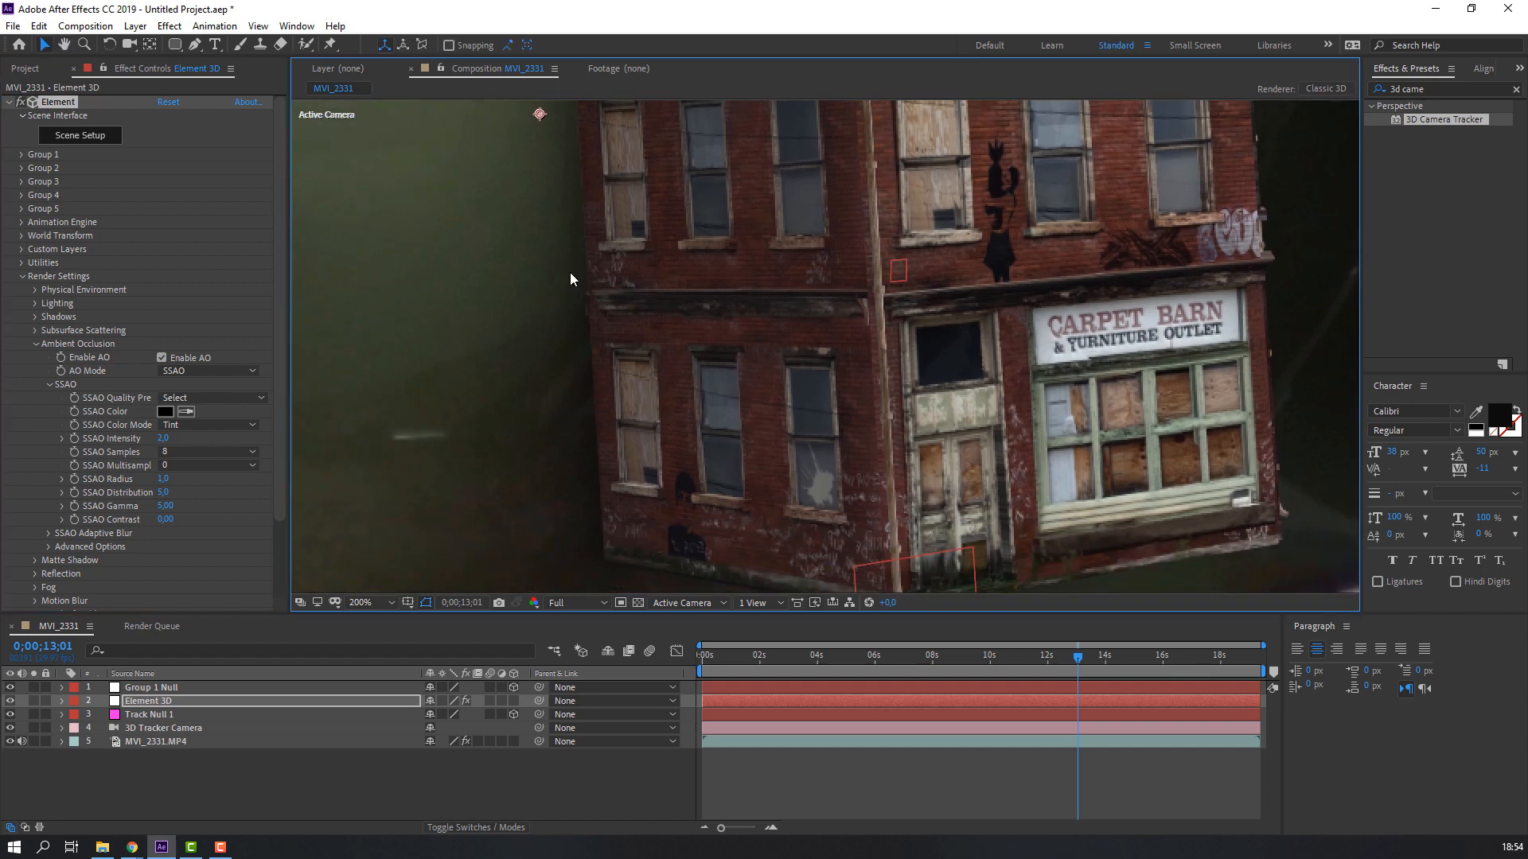
click(162, 359)
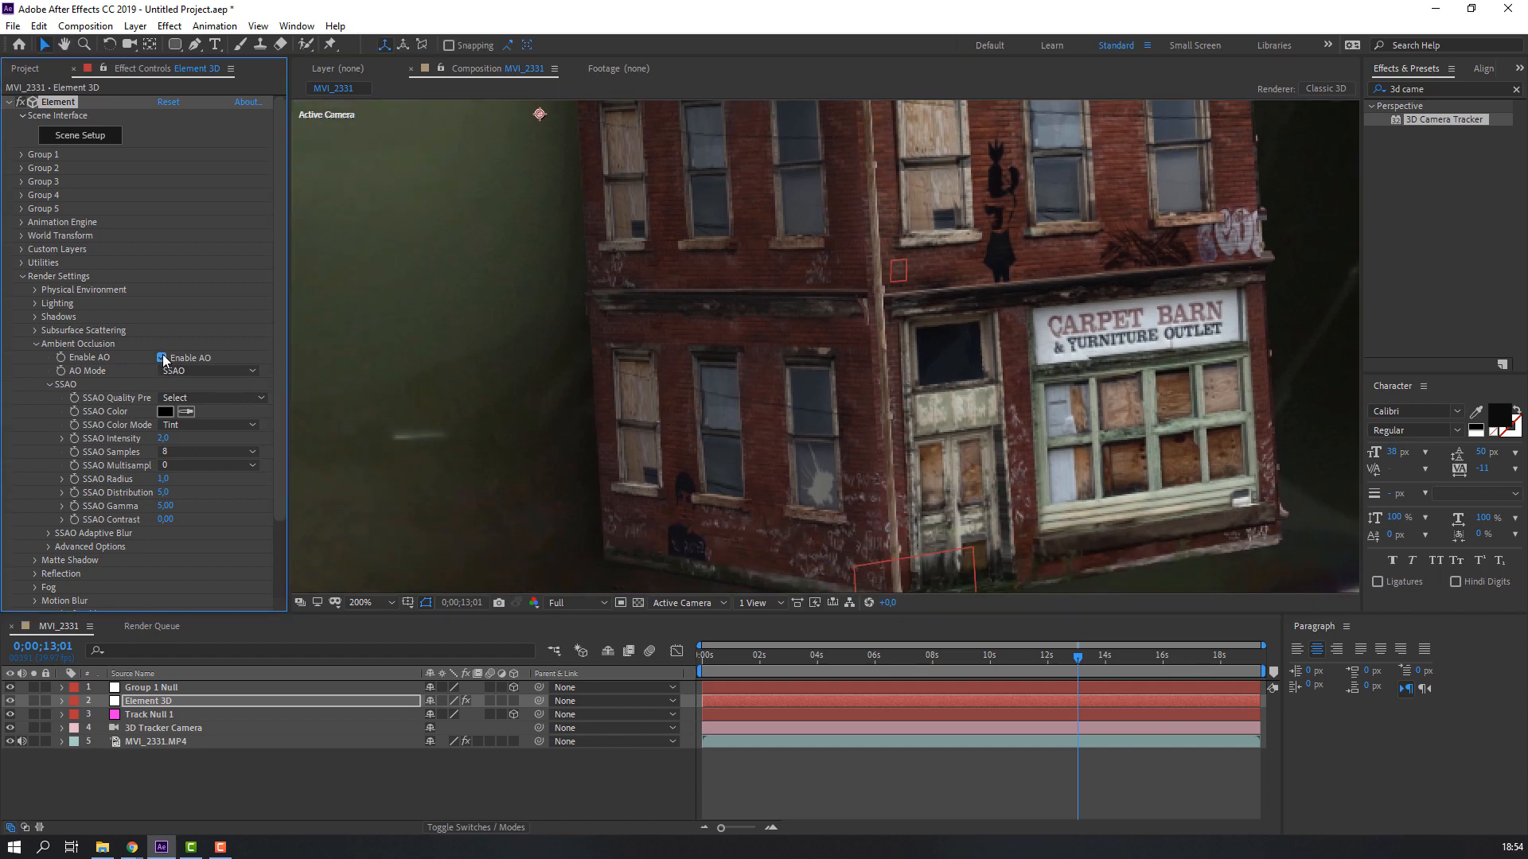
click(162, 359)
- Try an SSAO Intensity of 10 for the ambient occlusion and settle on 7
key(comma)
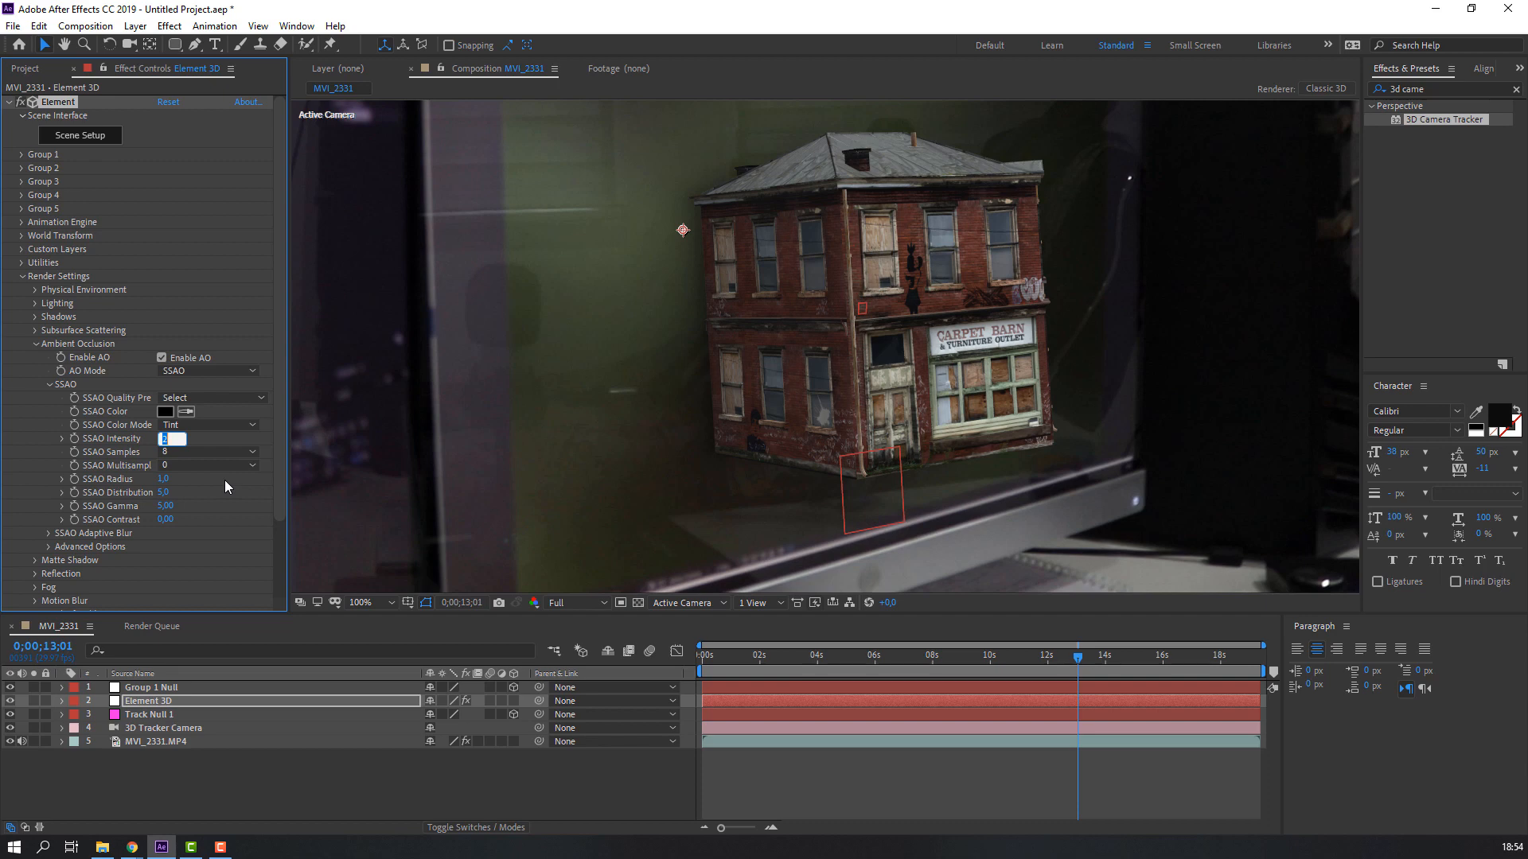
text(10)
key(Return)
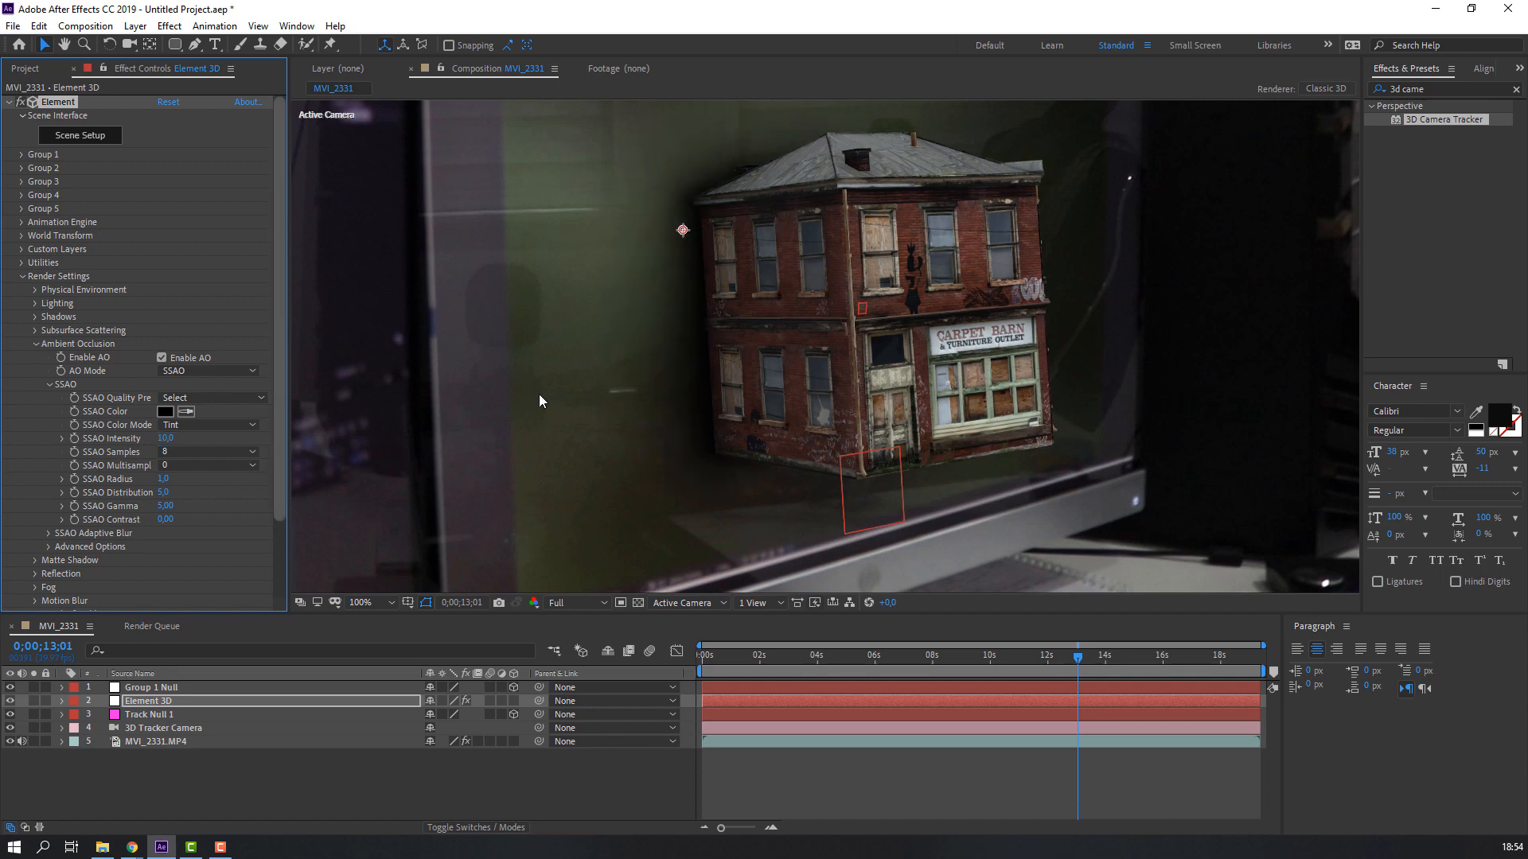
text(7)
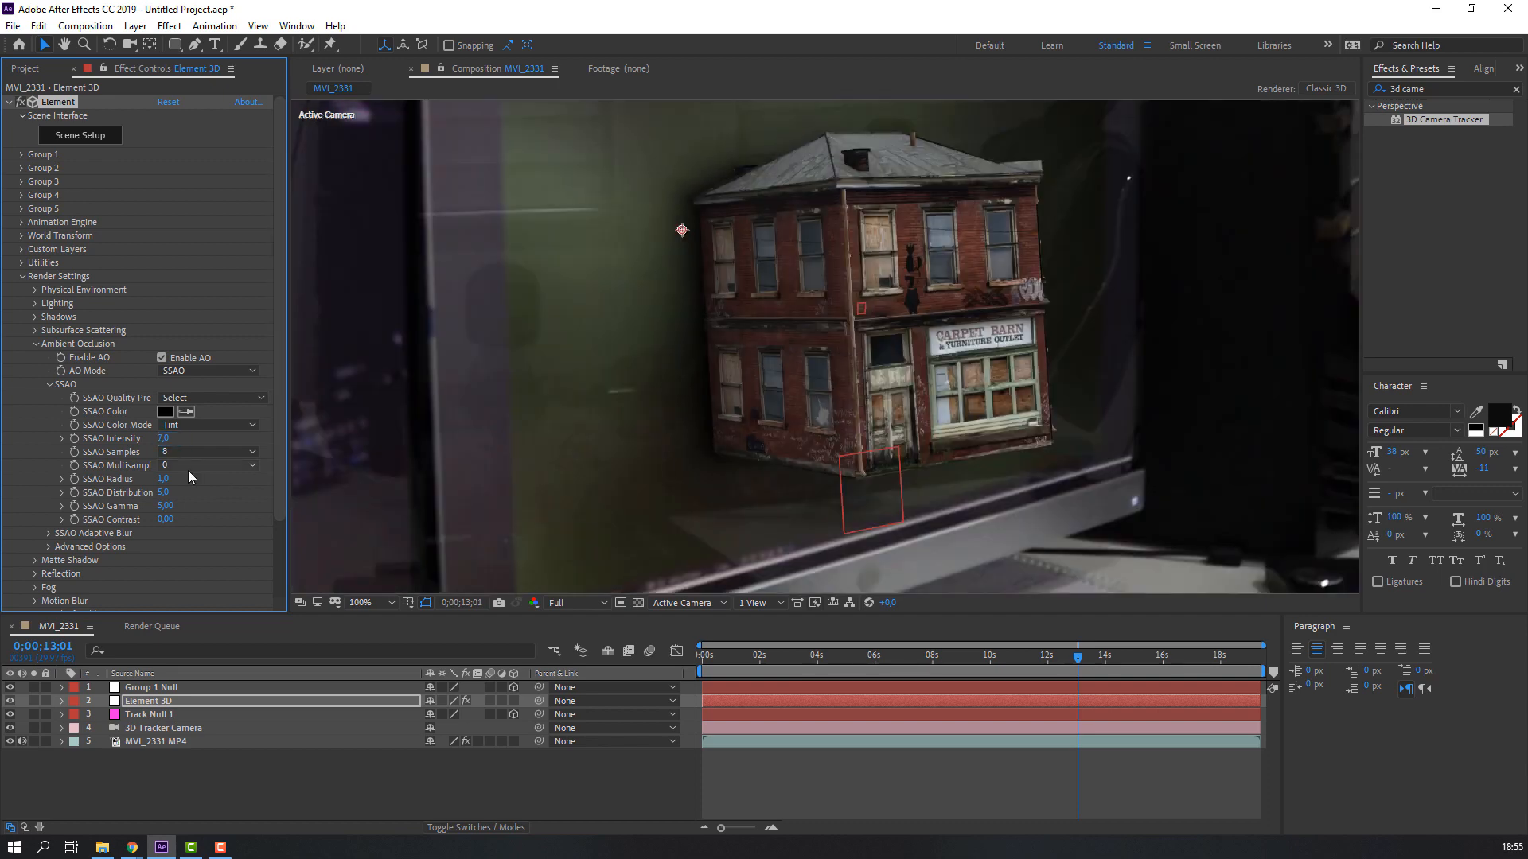
key(Return)
key(comma)
click(542, 772)
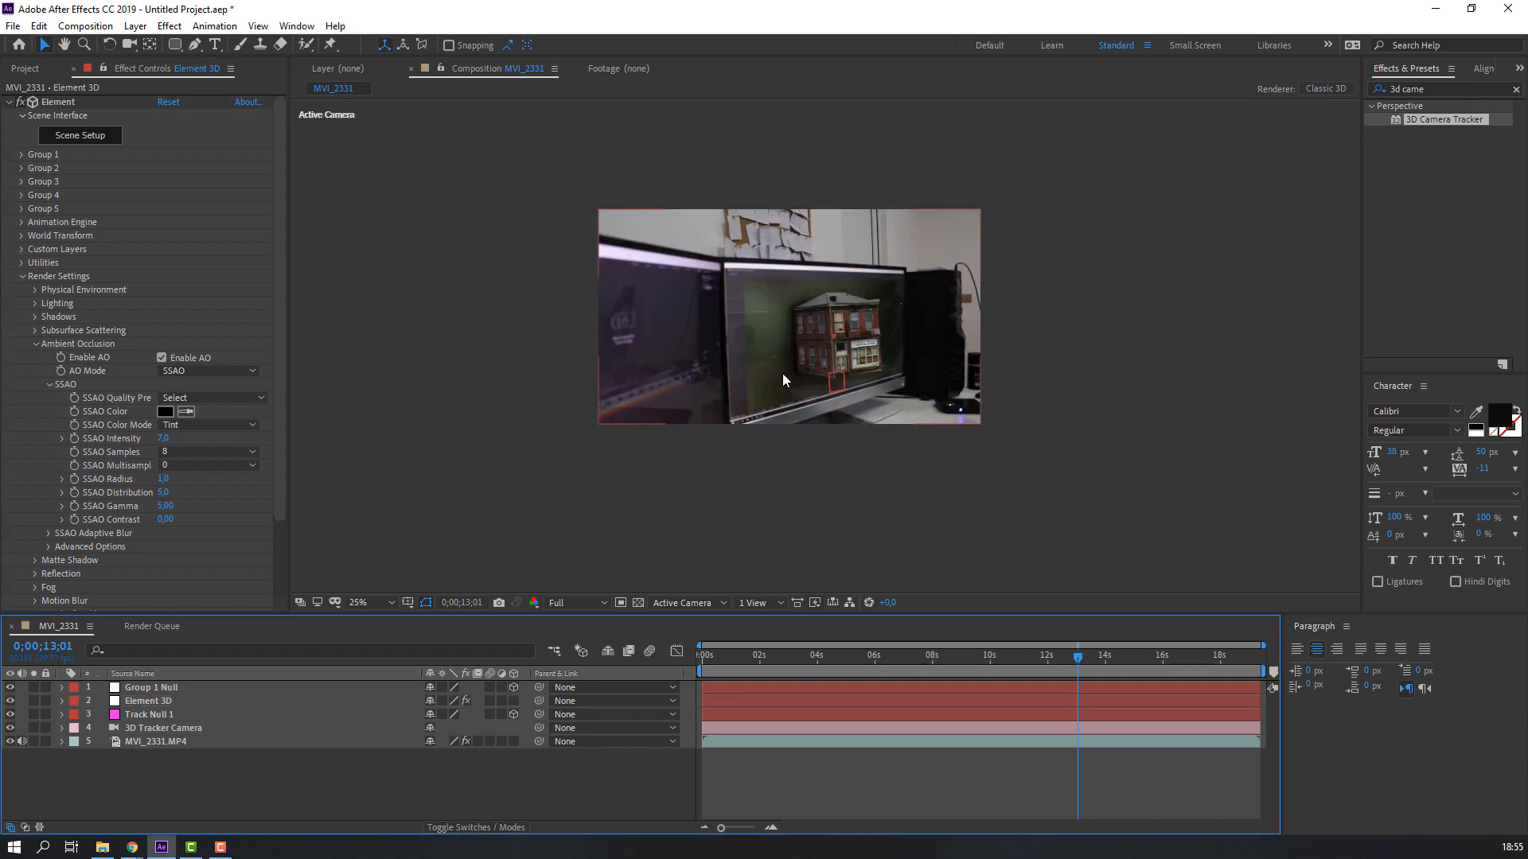
click(37, 345)
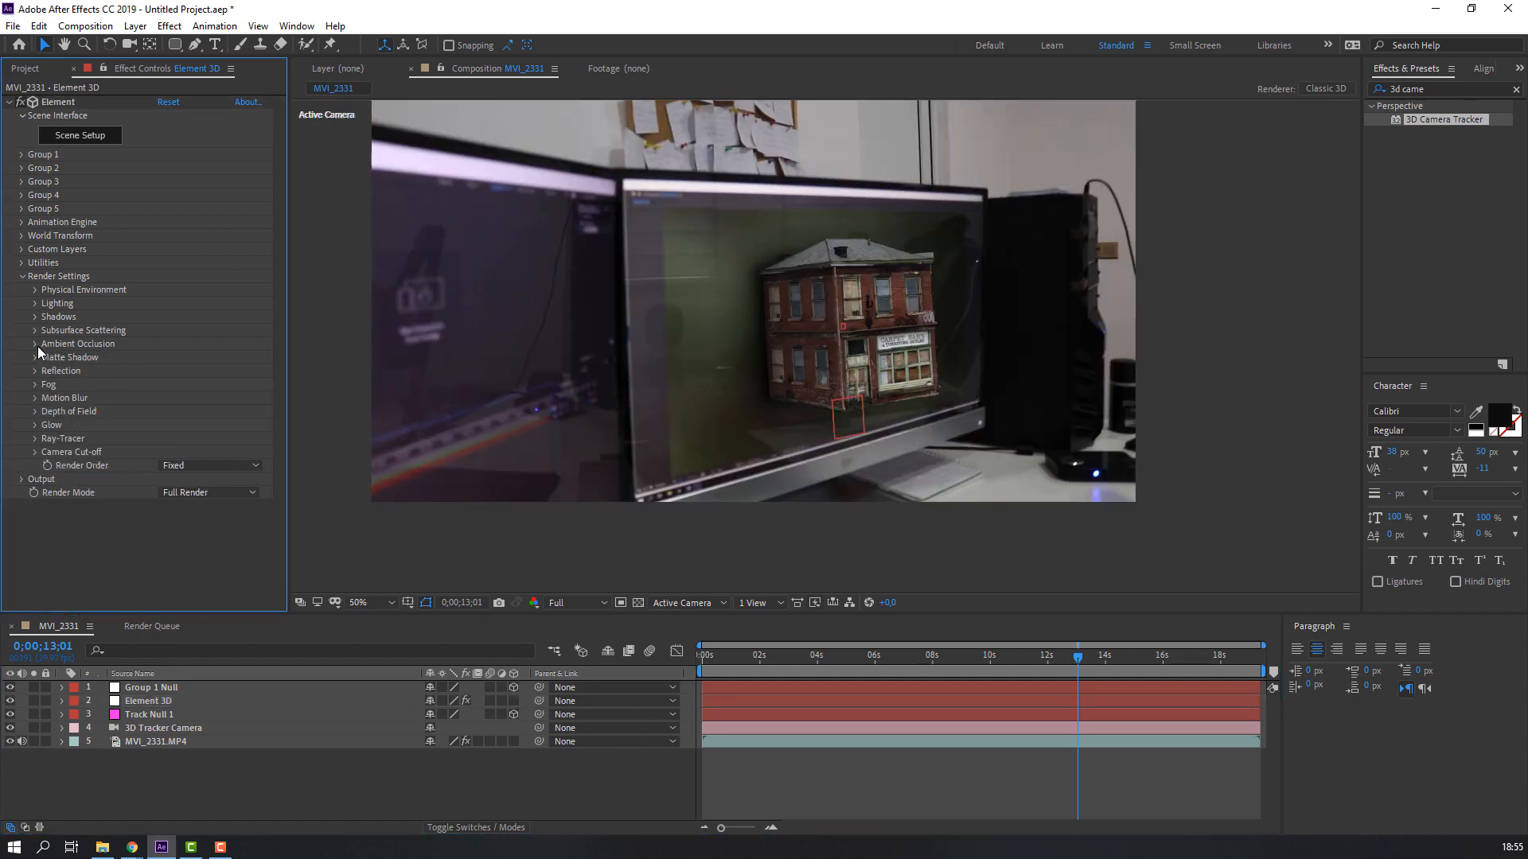
- Add the Cinema lighting preset to the Element render settings and inspect the lit house up close
click(35, 304)
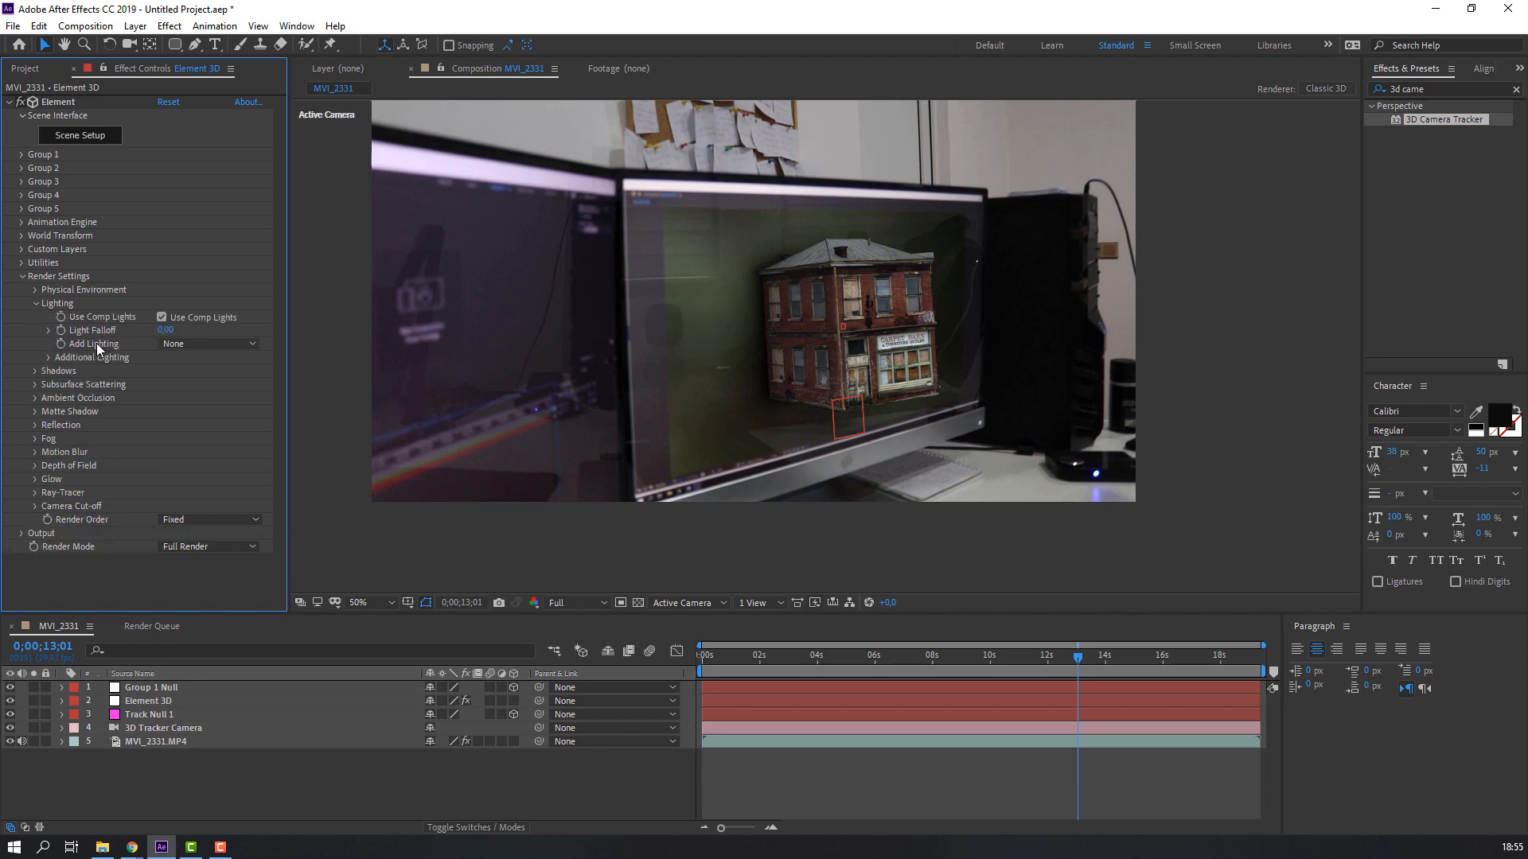
click(208, 344)
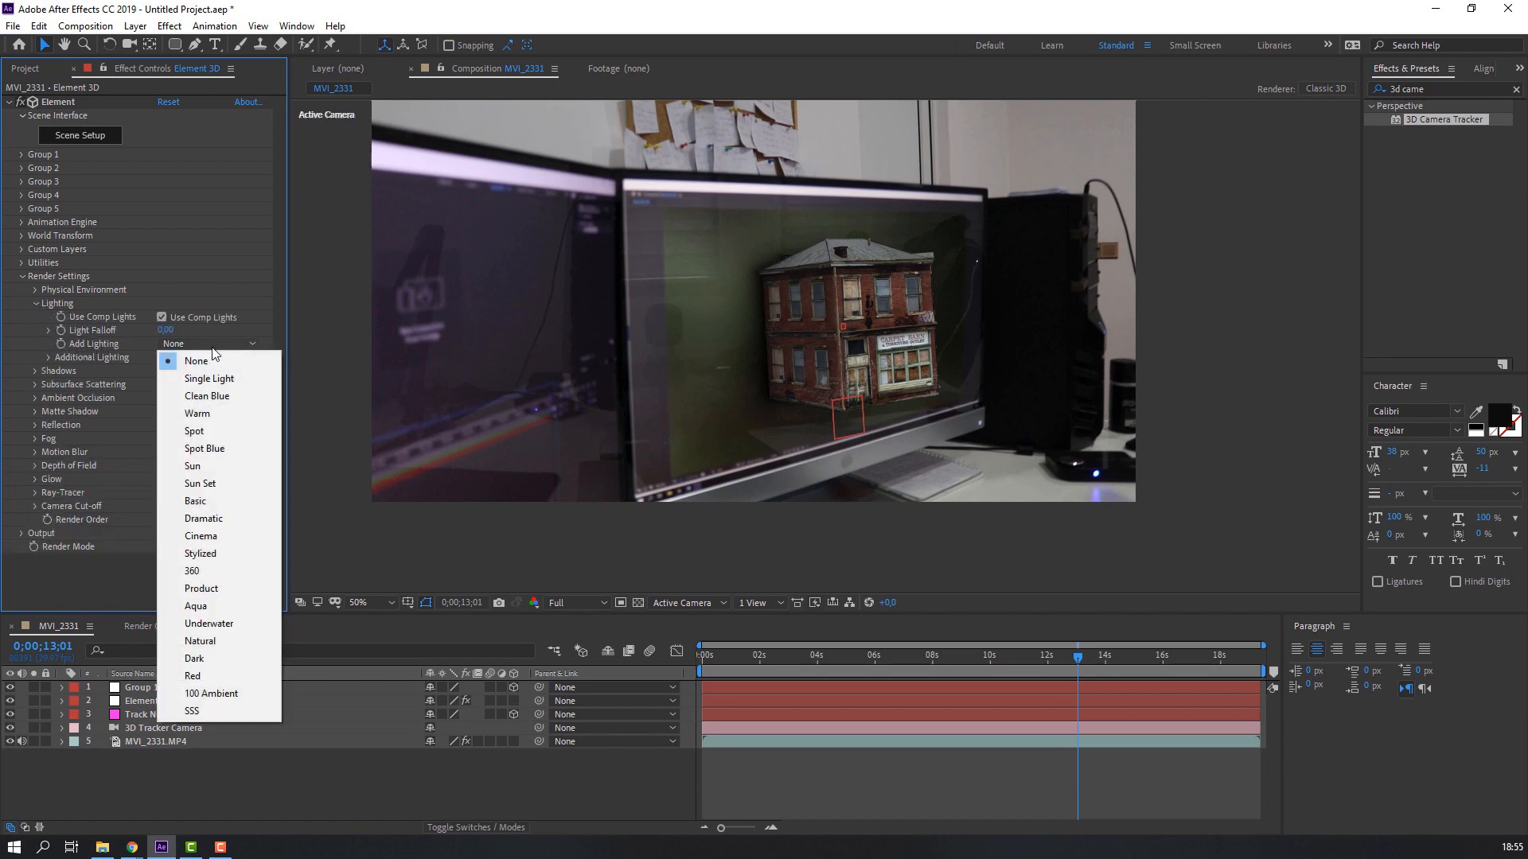
click(203, 537)
scroll(847, 342, up, 2)
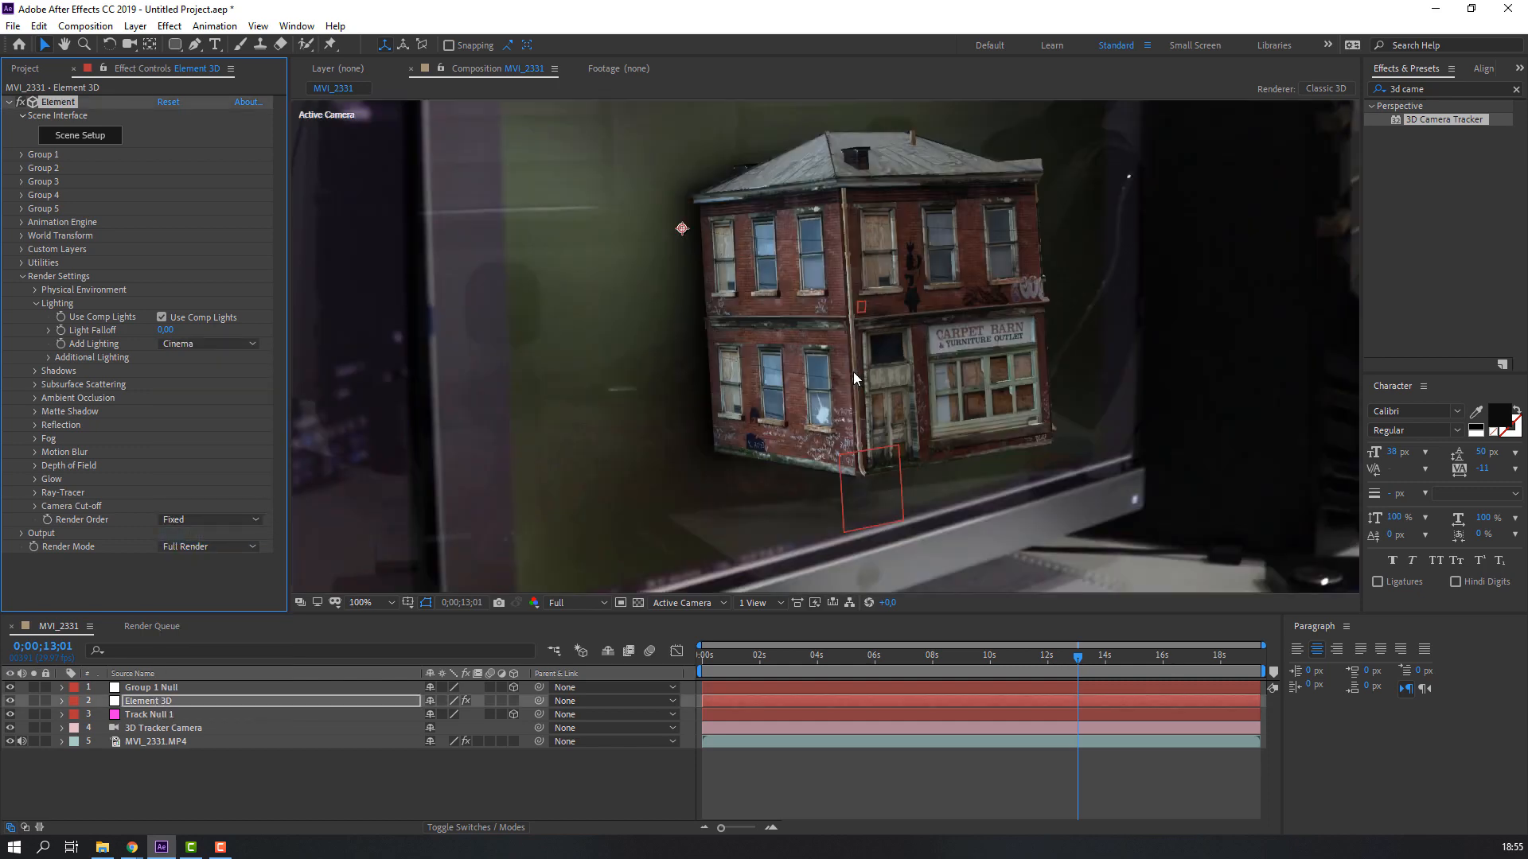
- Reduce the additional lighting's brightness multiplier to about 33%
click(48, 359)
drag(165, 375, 116, 382)
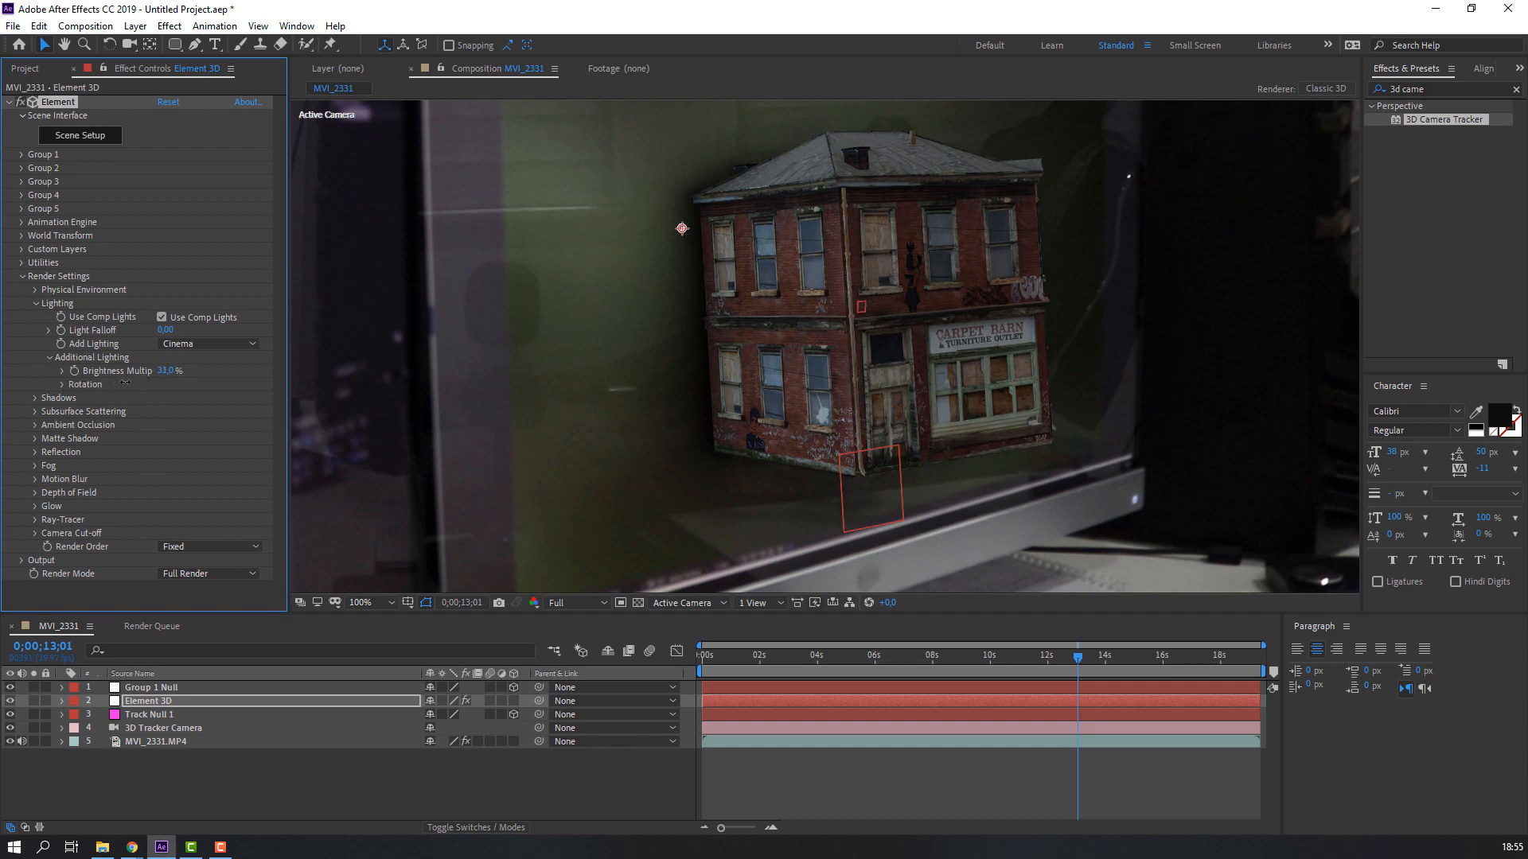
scroll(600, 438, down, 3)
scroll(897, 517, up, 2)
- Set the Group 1 Null's X Rotation to 0° and check the house's alignment with the monitor at different times in the footage
drag(1079, 658, 702, 658)
drag(871, 654, 1021, 655)
scroll(766, 385, up, 2)
click(142, 689)
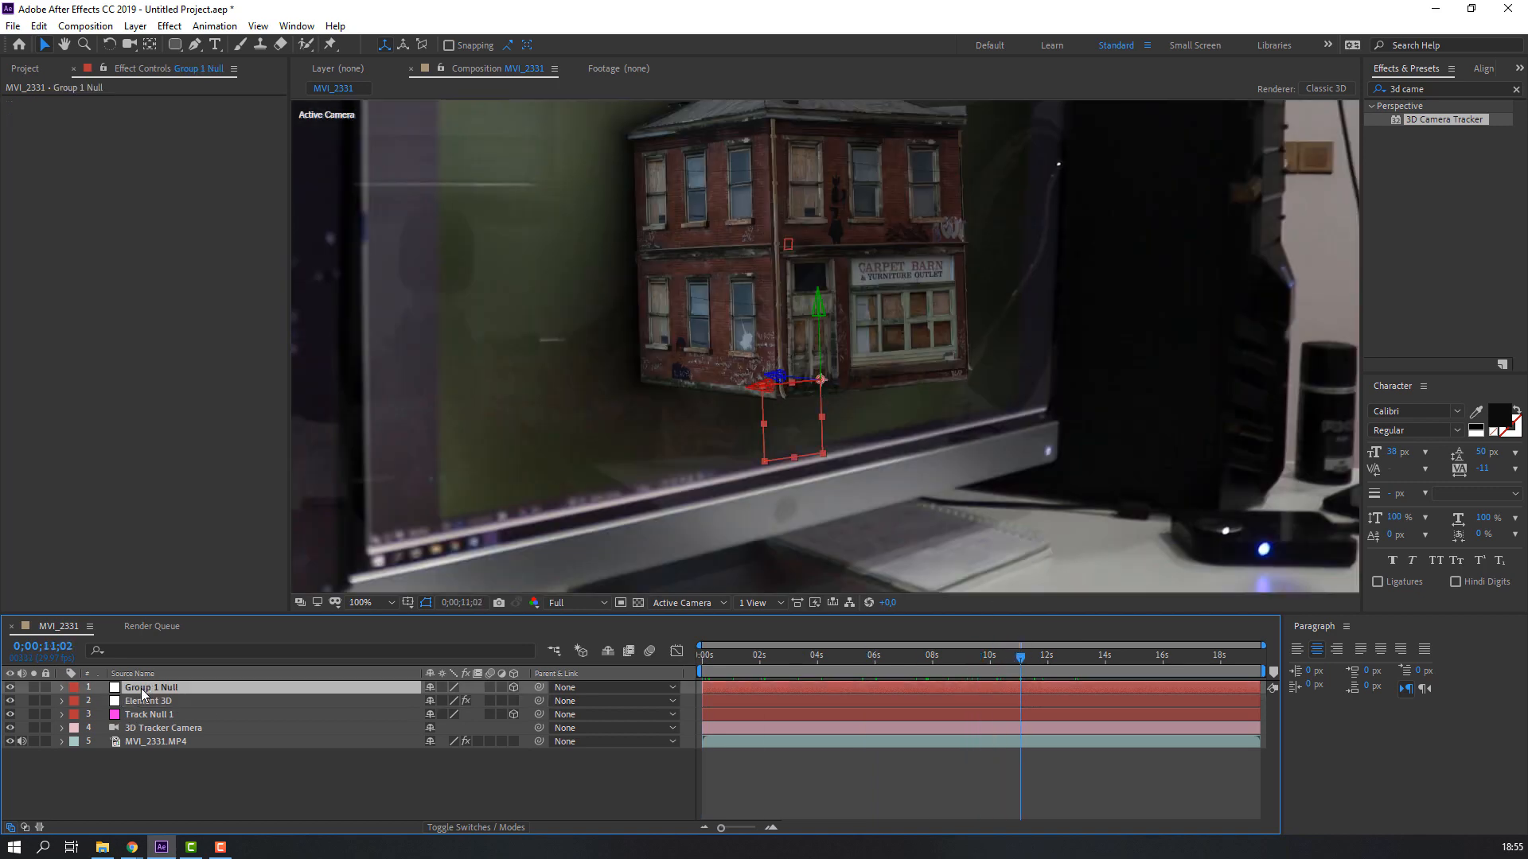
key(r)
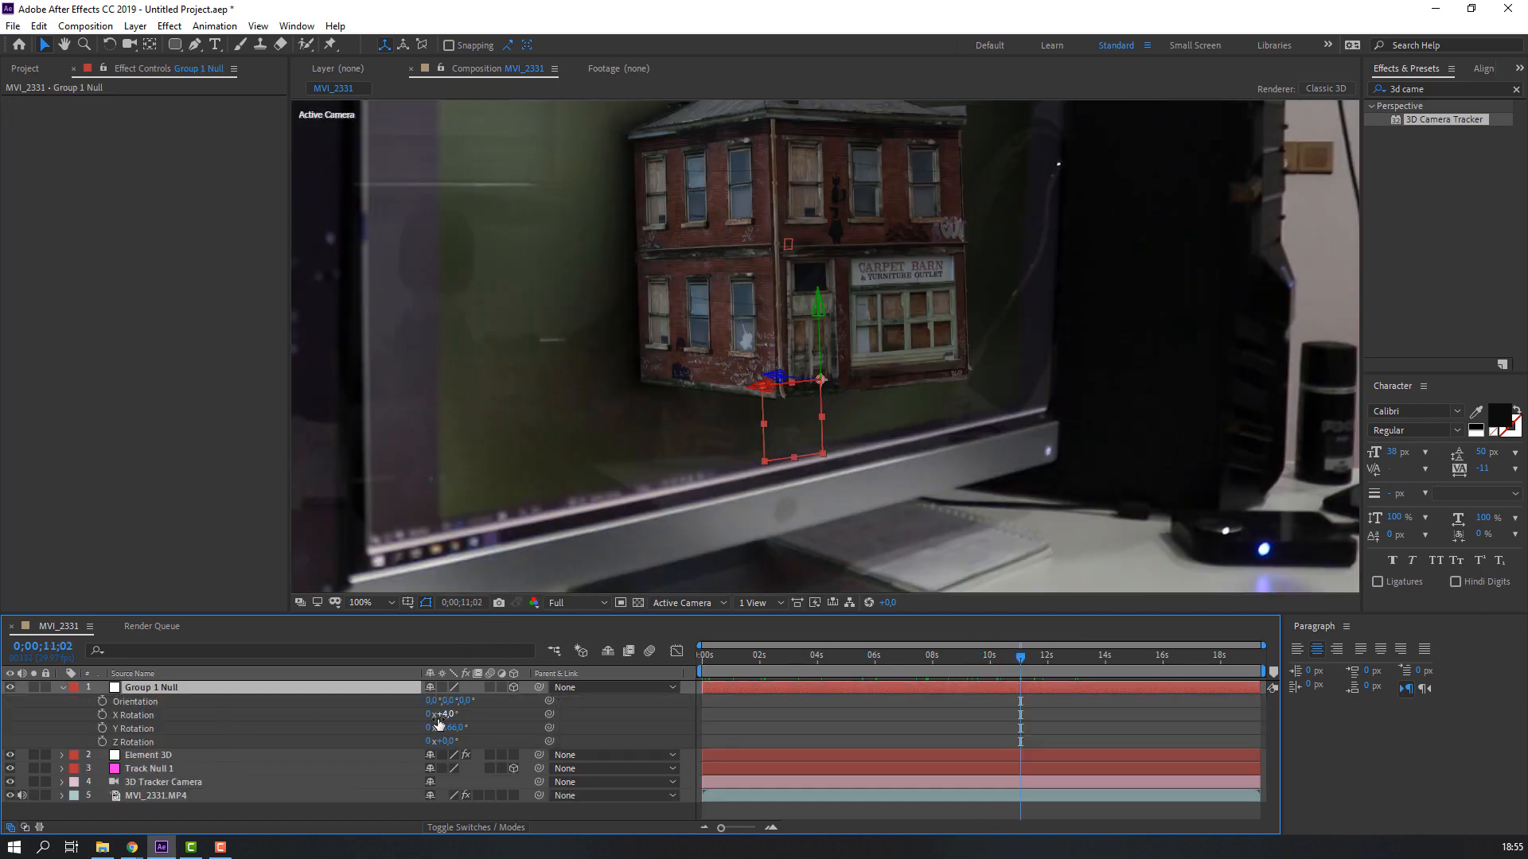
drag(439, 723, 449, 723)
scroll(739, 439, down, 2)
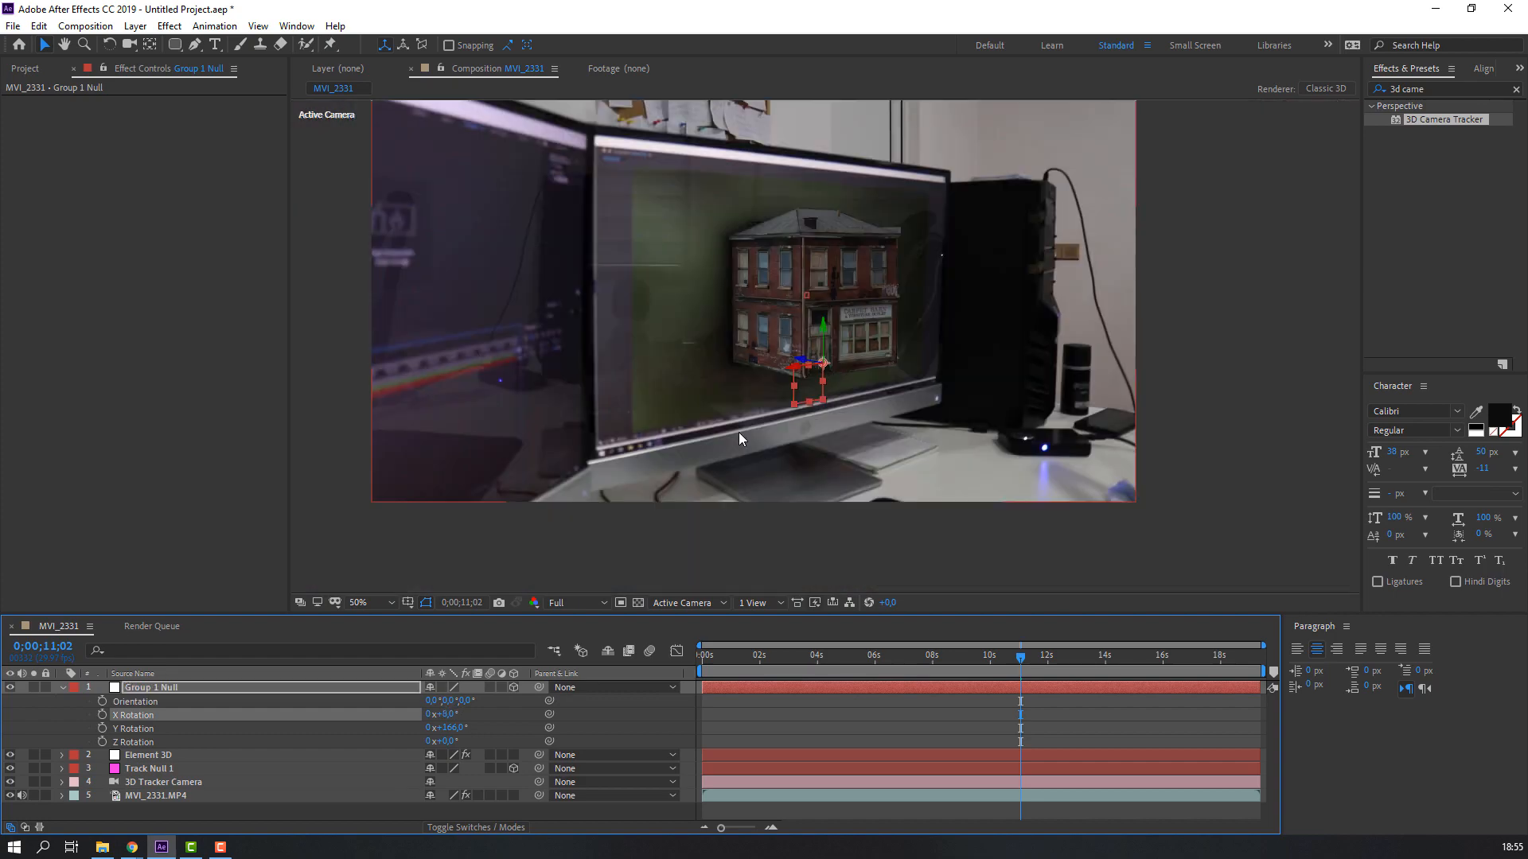
drag(1009, 671, 675, 670)
click(1216, 654)
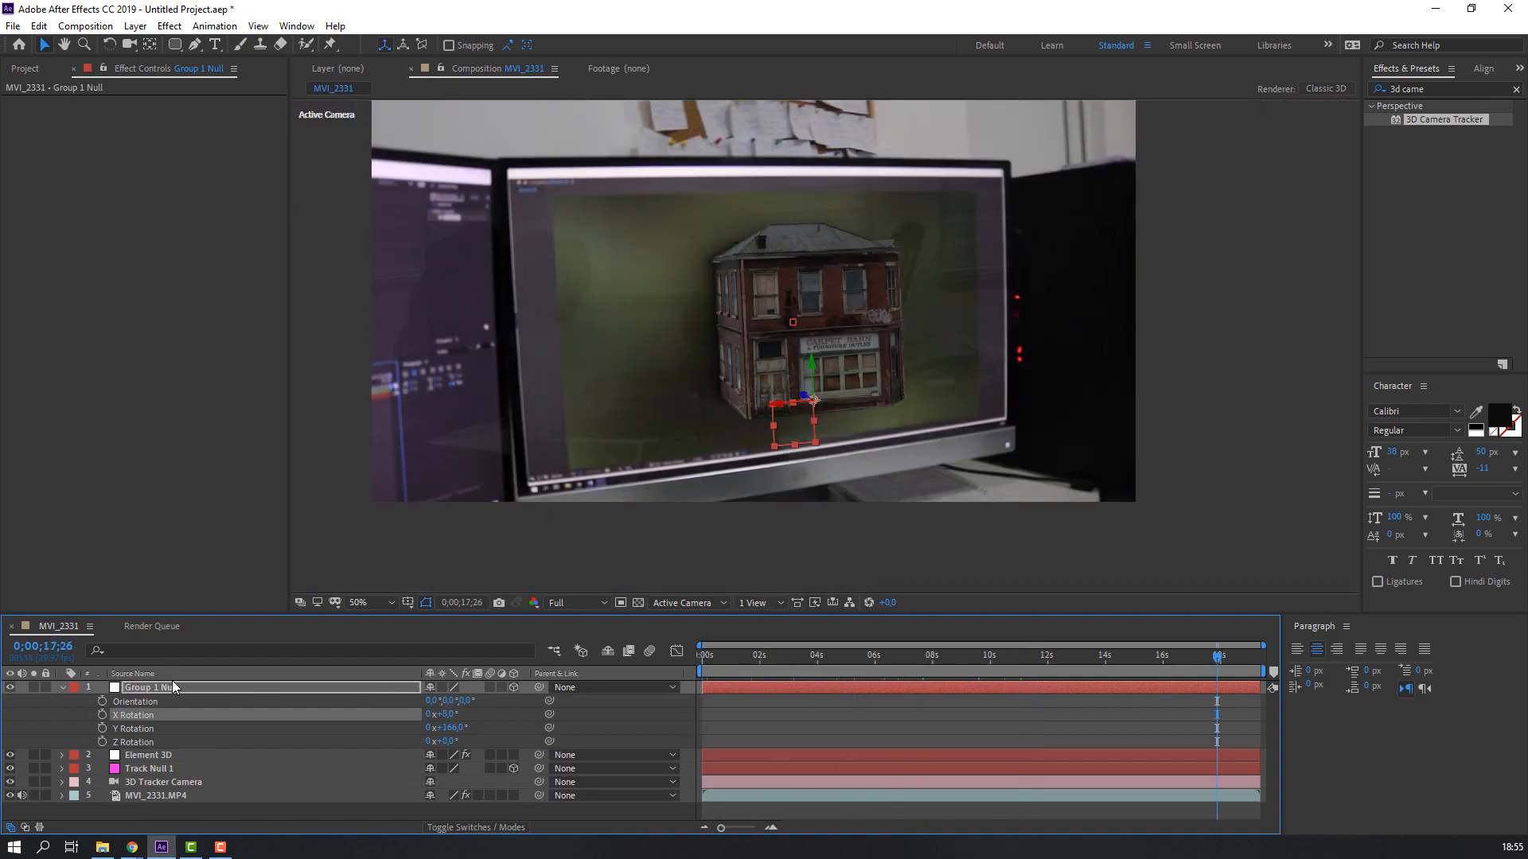
click(63, 688)
- Add a Gaussian Blur with a Blurriness of 3 to the Element 3D layer to soften the house
scroll(796, 427, up, 2)
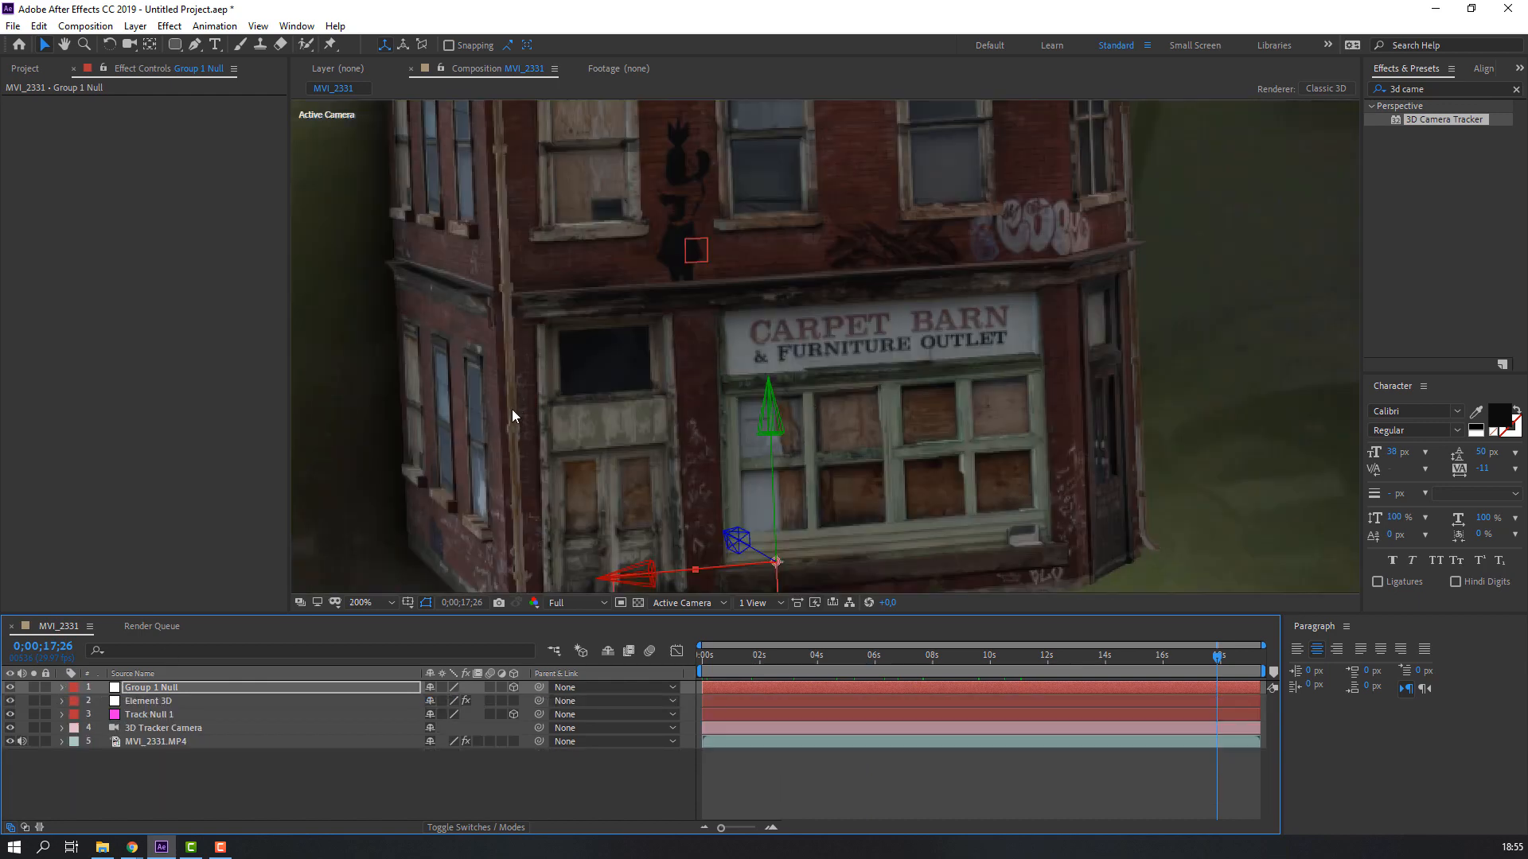
drag(436, 477, 680, 280)
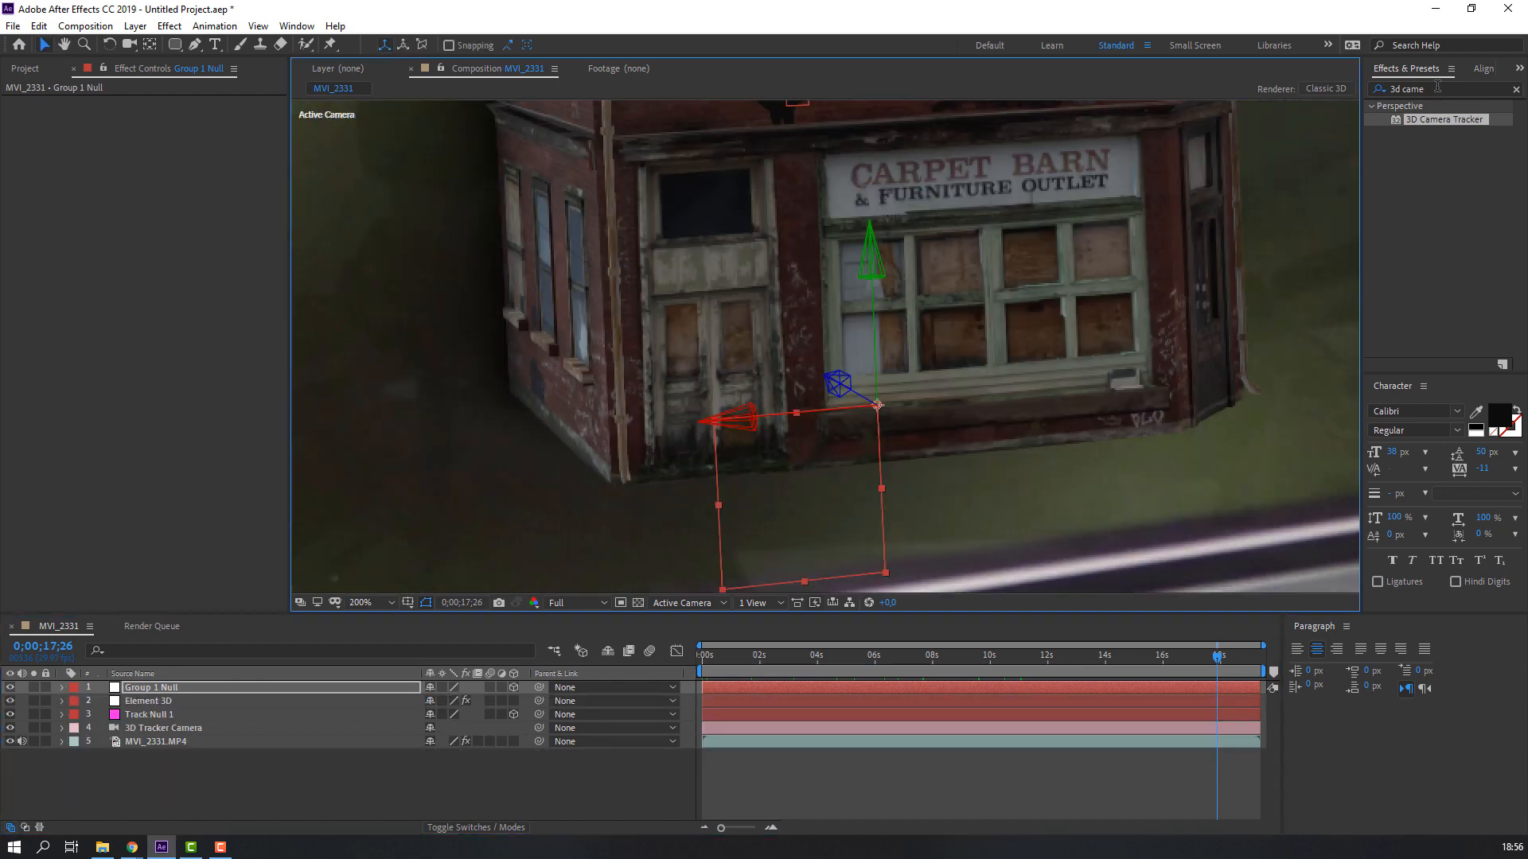
drag(1437, 88, 1384, 88)
text(gaus)
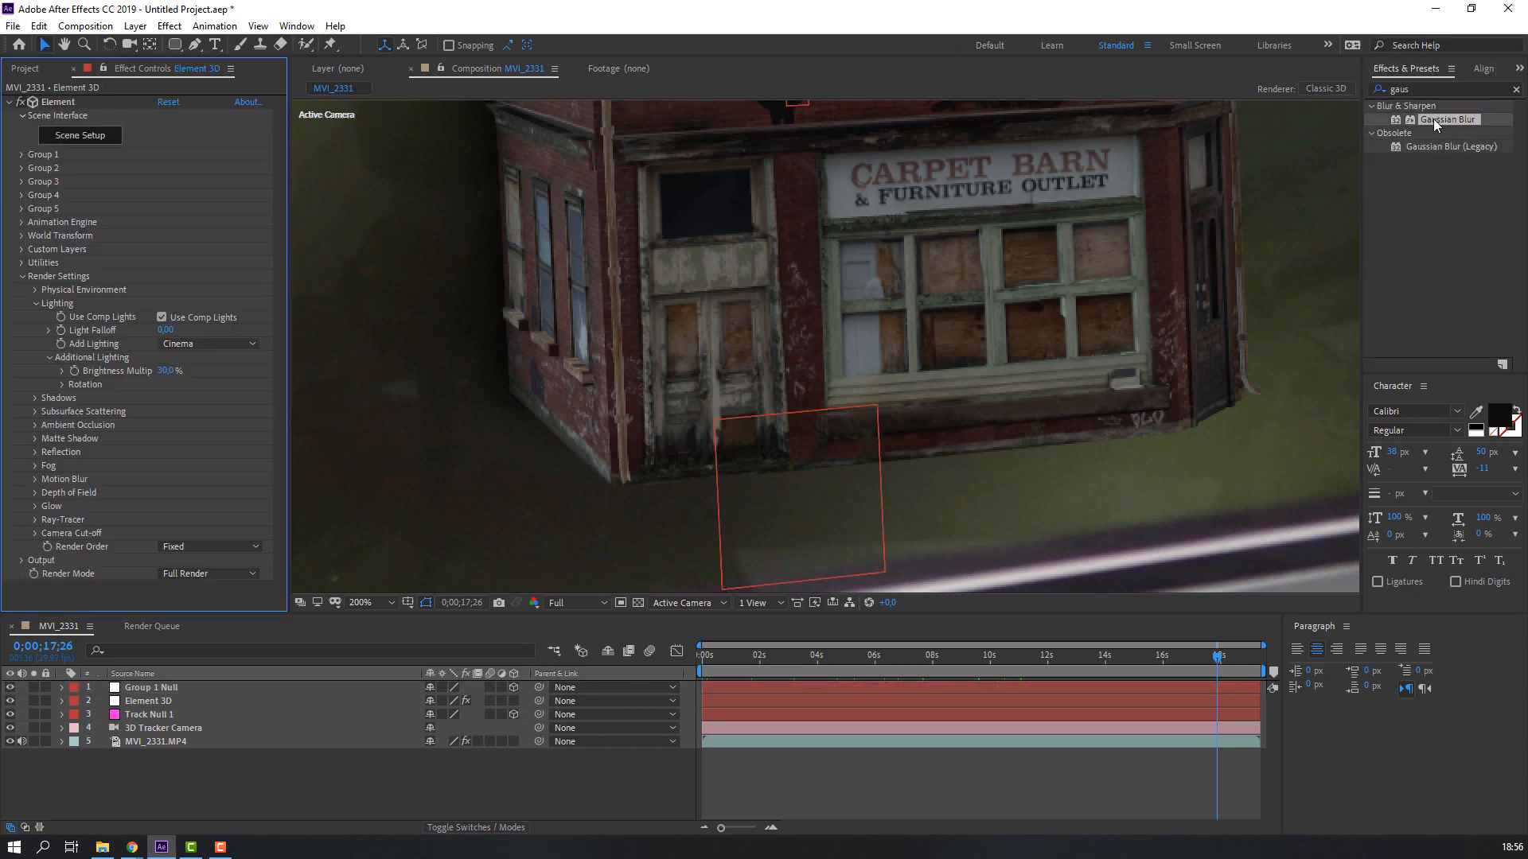
drag(1436, 120, 162, 705)
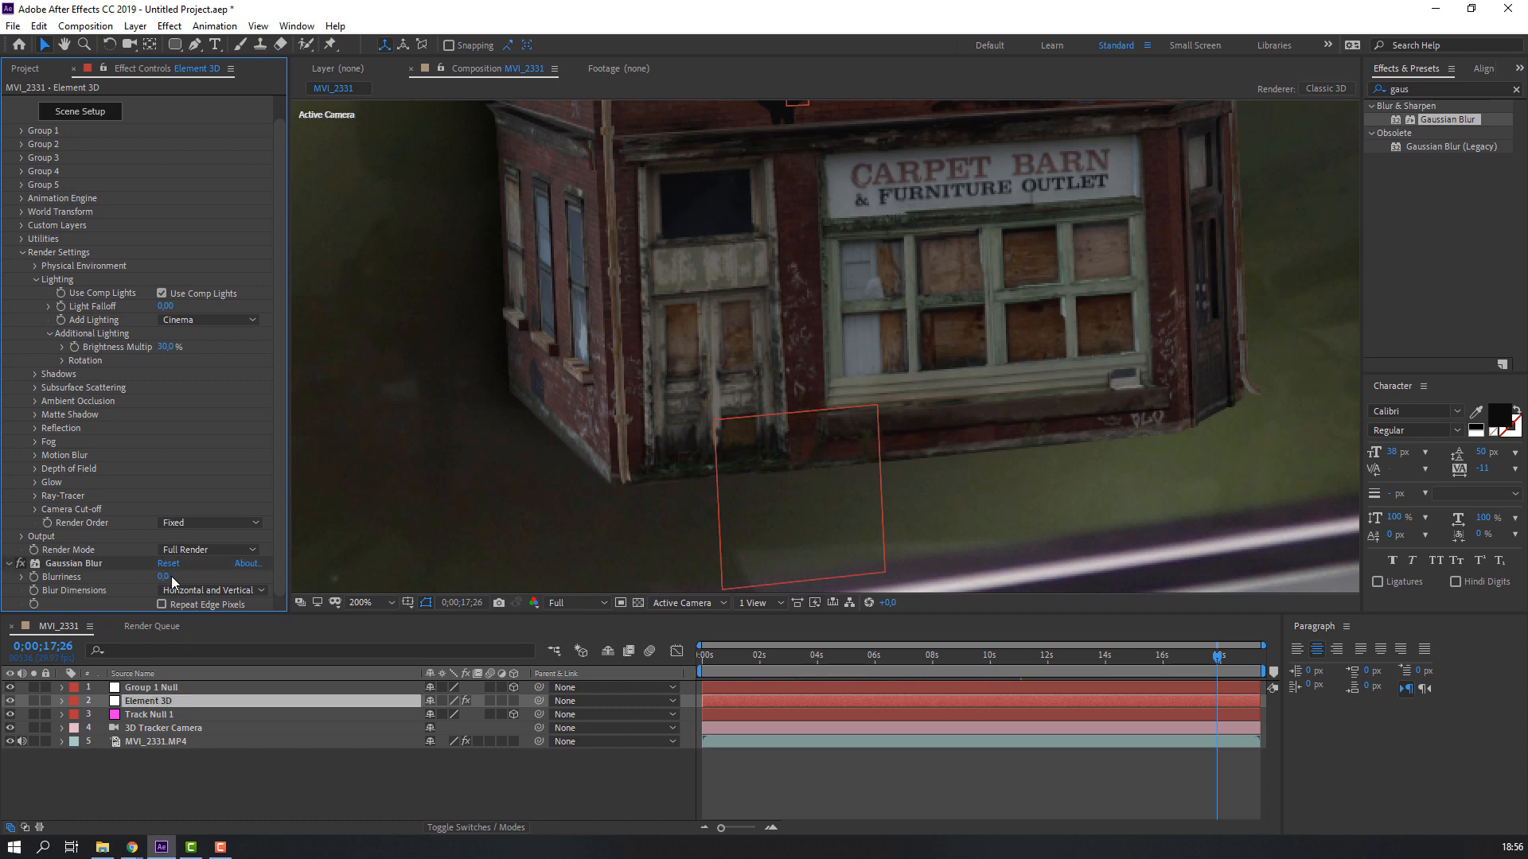
key(Return)
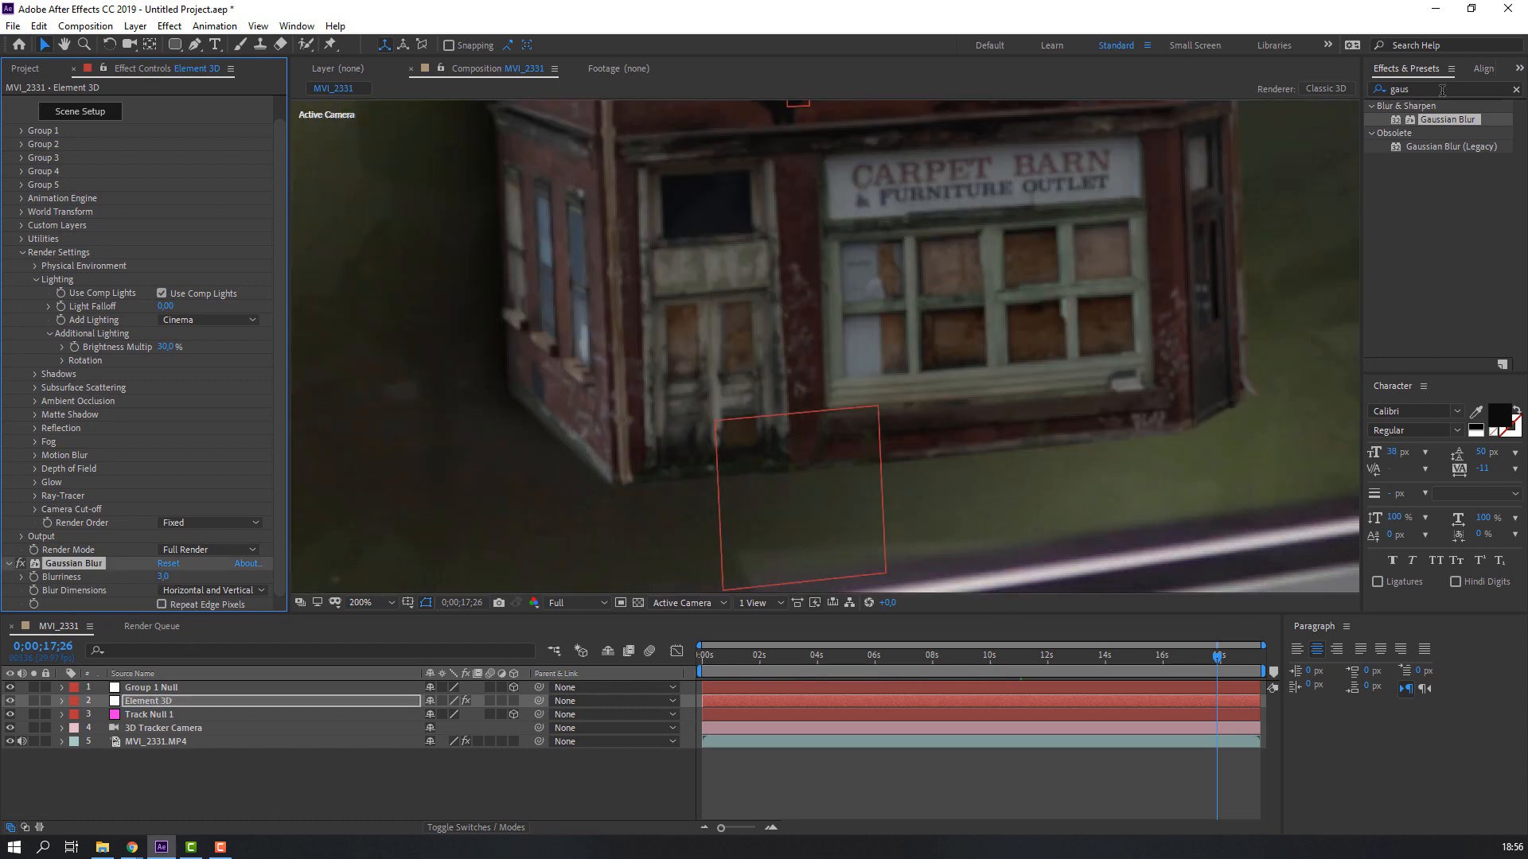
- Add the Noise effect to the Element 3D layer and set the Amount of Noise to 9%
click(1442, 90)
text(noise)
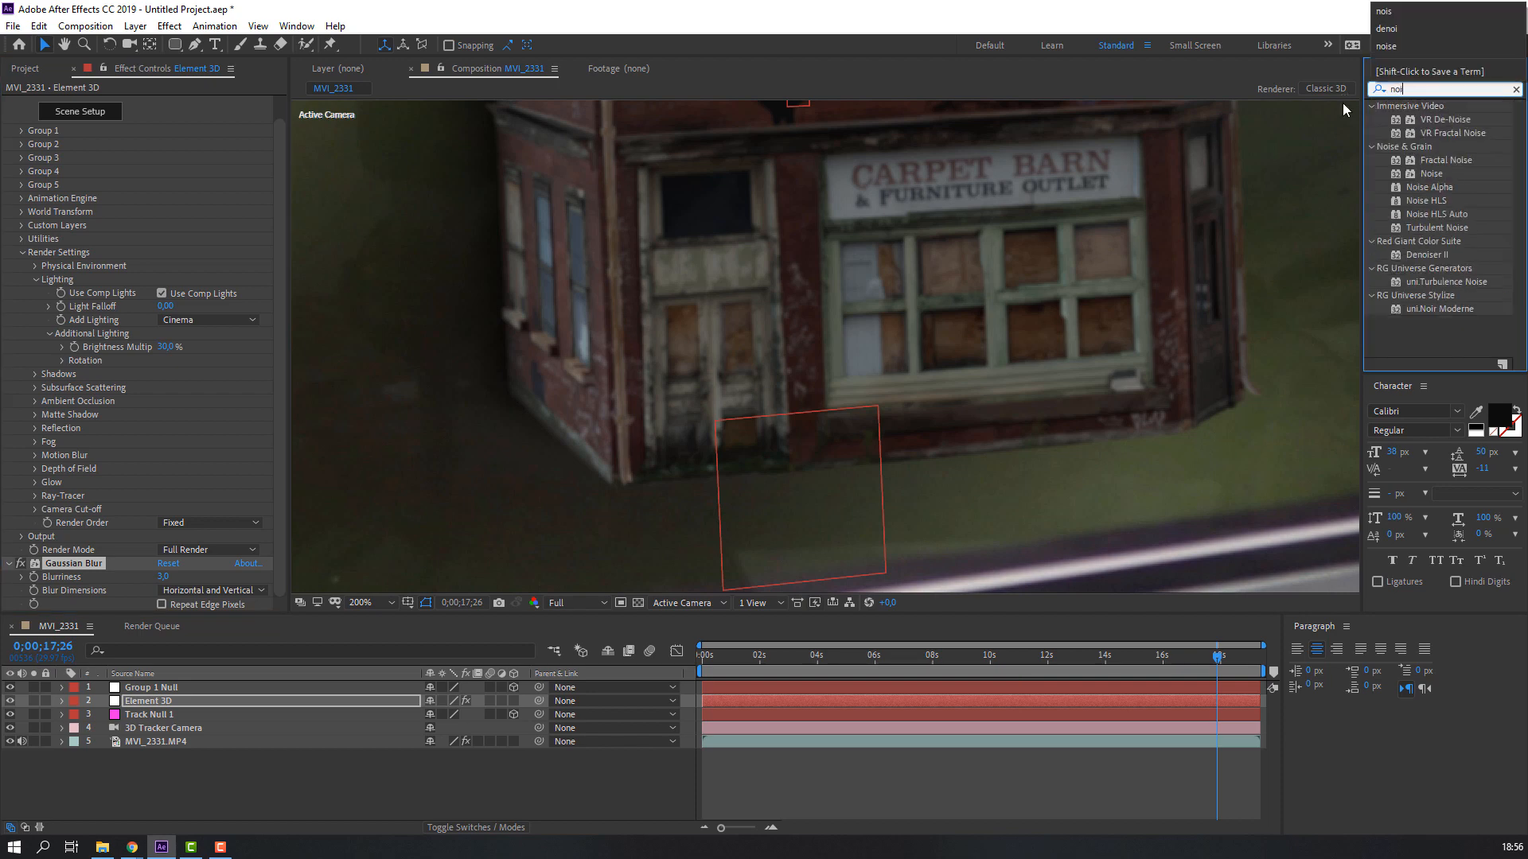
click(1434, 176)
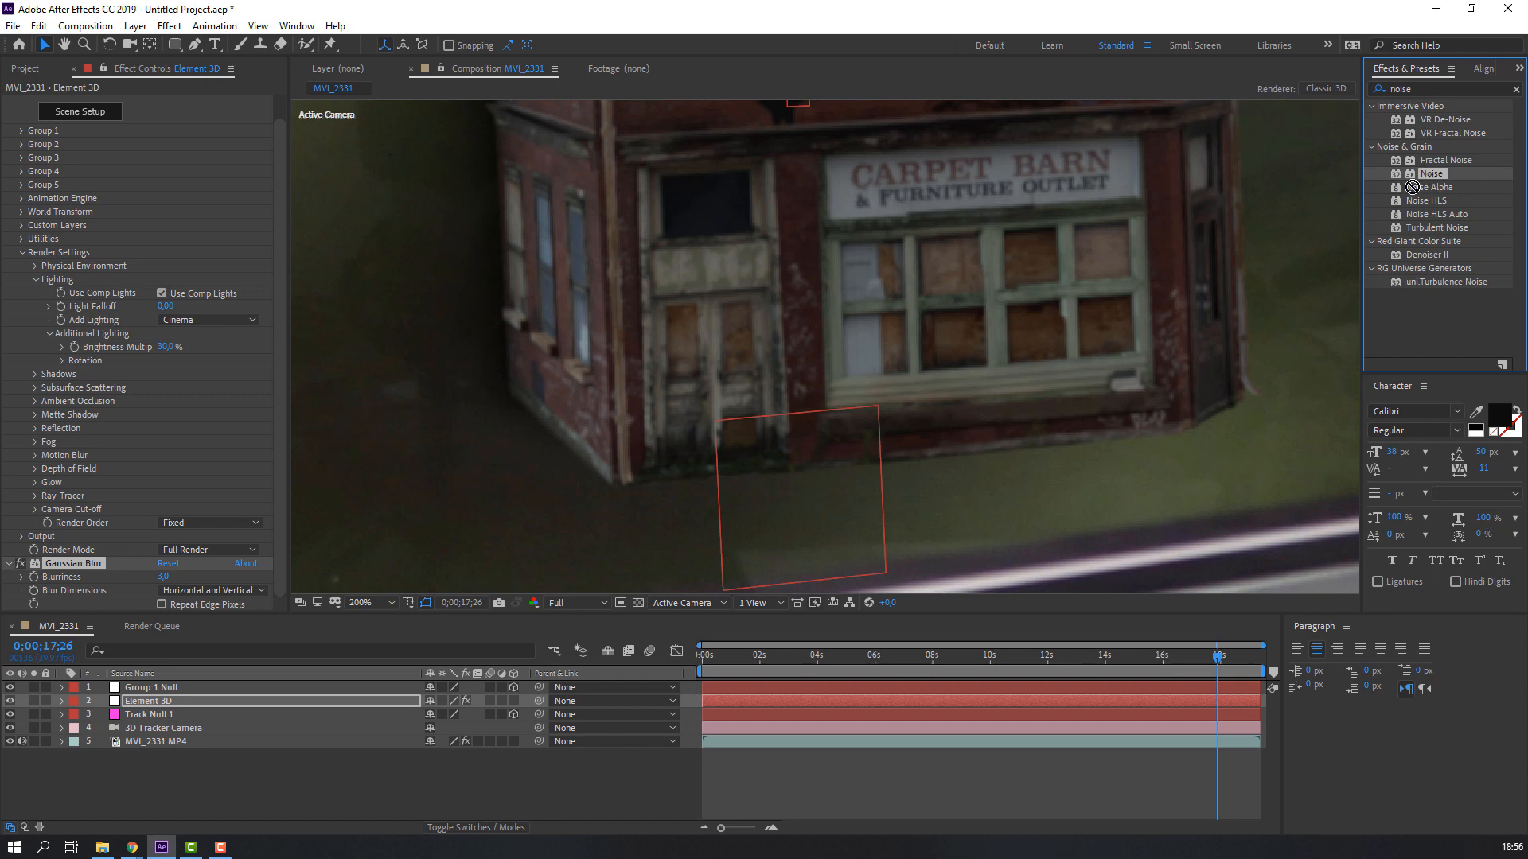
drag(1412, 187, 163, 701)
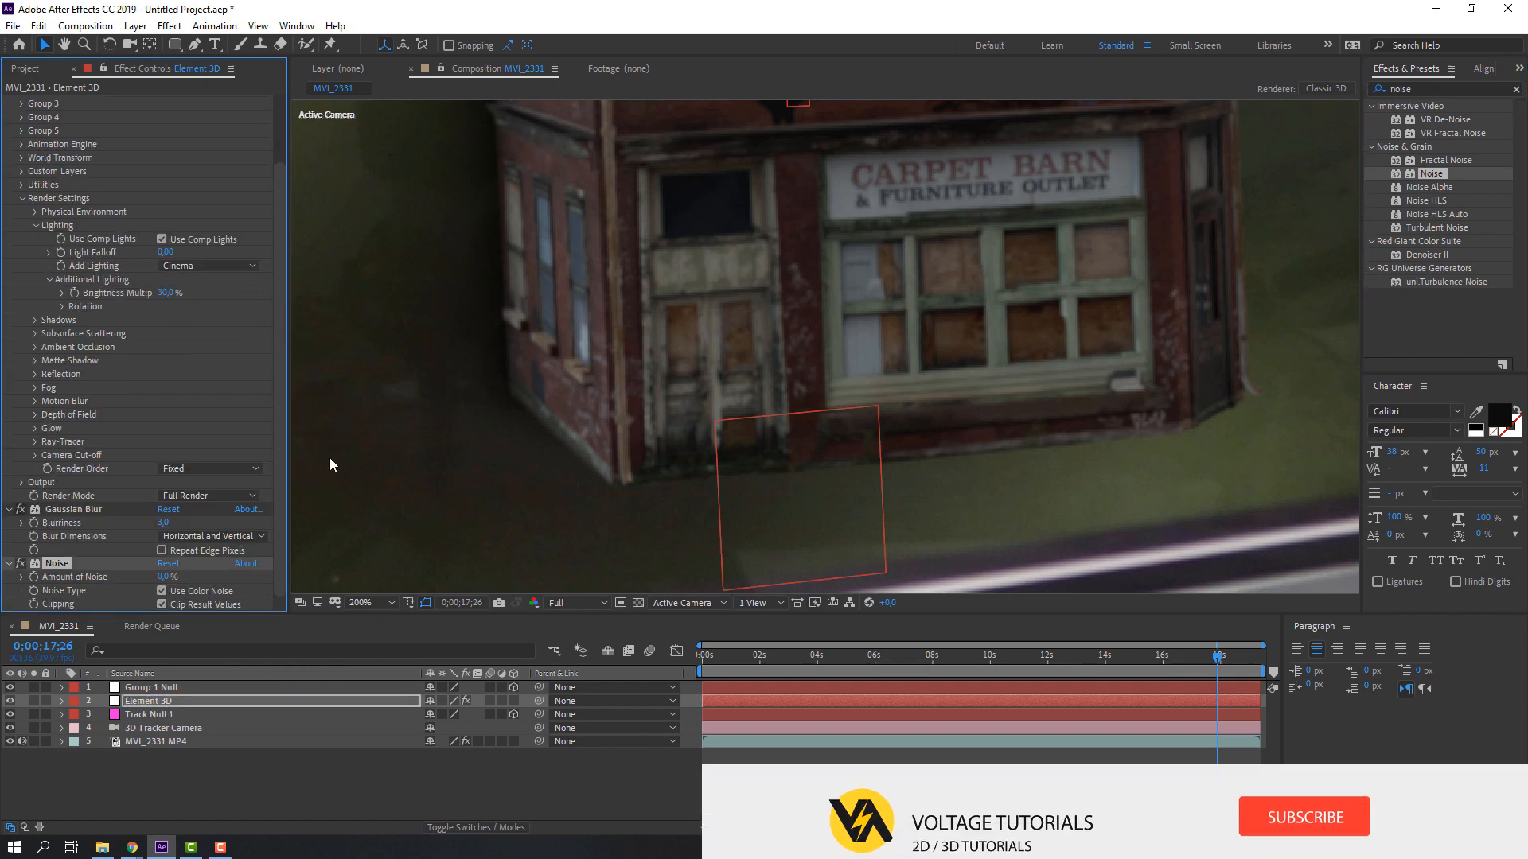
scroll(561, 579, up, 2)
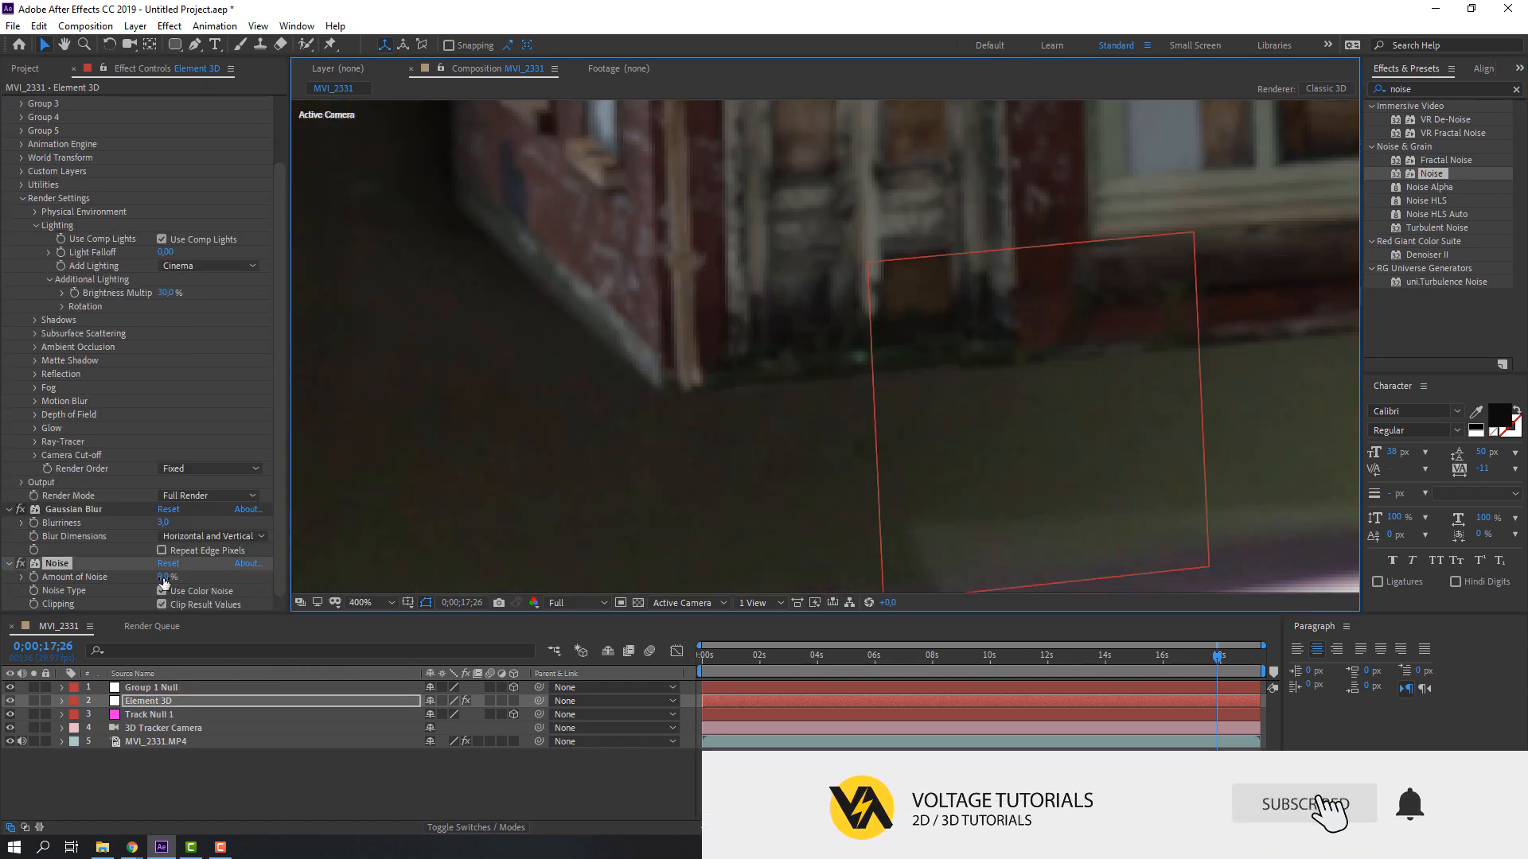
drag(162, 578, 183, 579)
scroll(601, 421, down, 4)
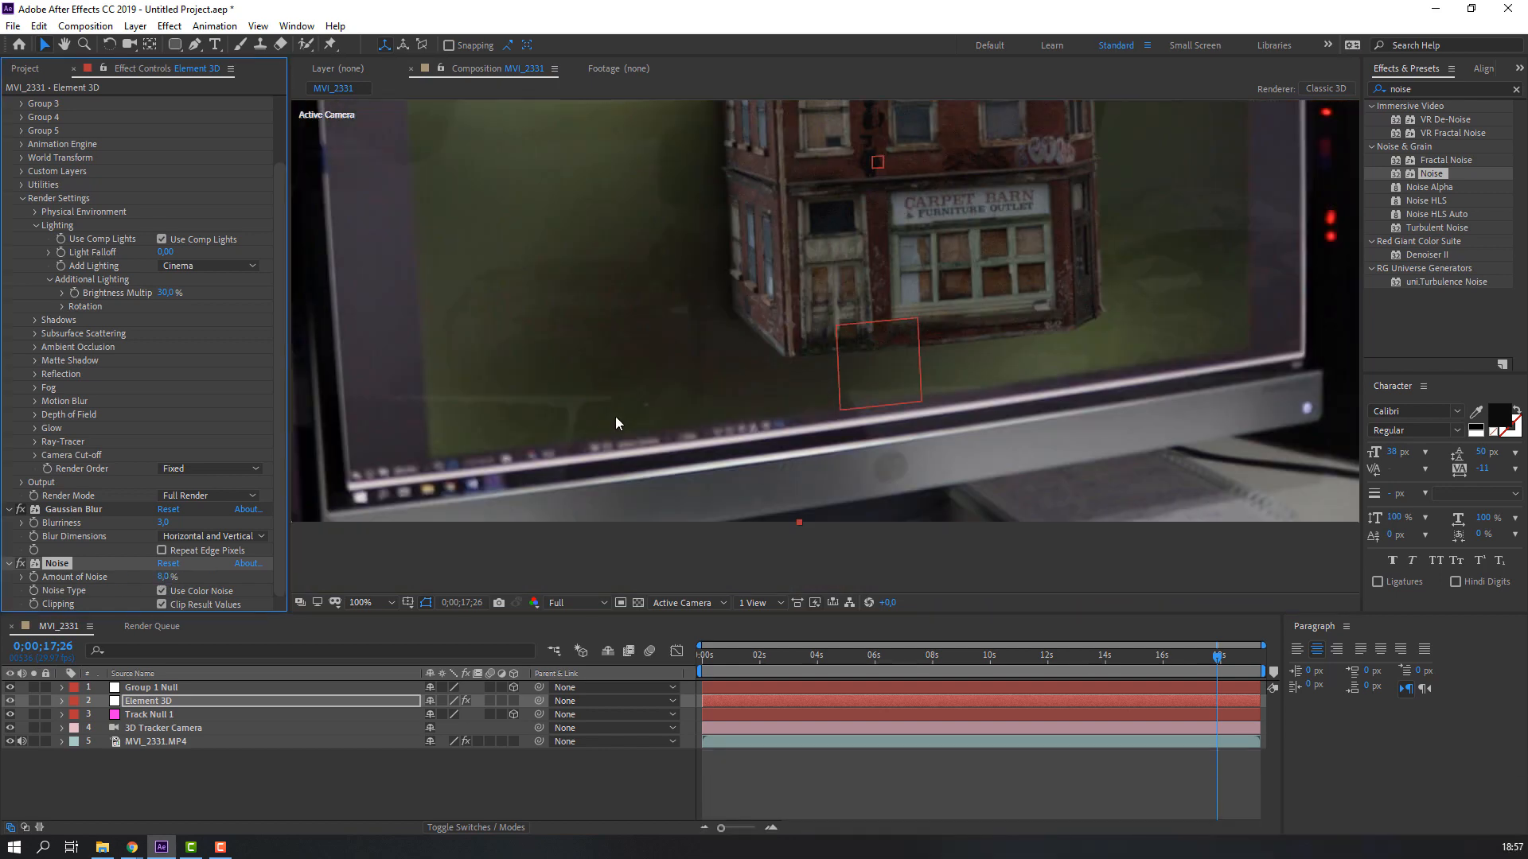
- Collapse the Noise and Gaussian Blur settings and compare the base of the house with the effects on and off
scroll(779, 295, up, 2)
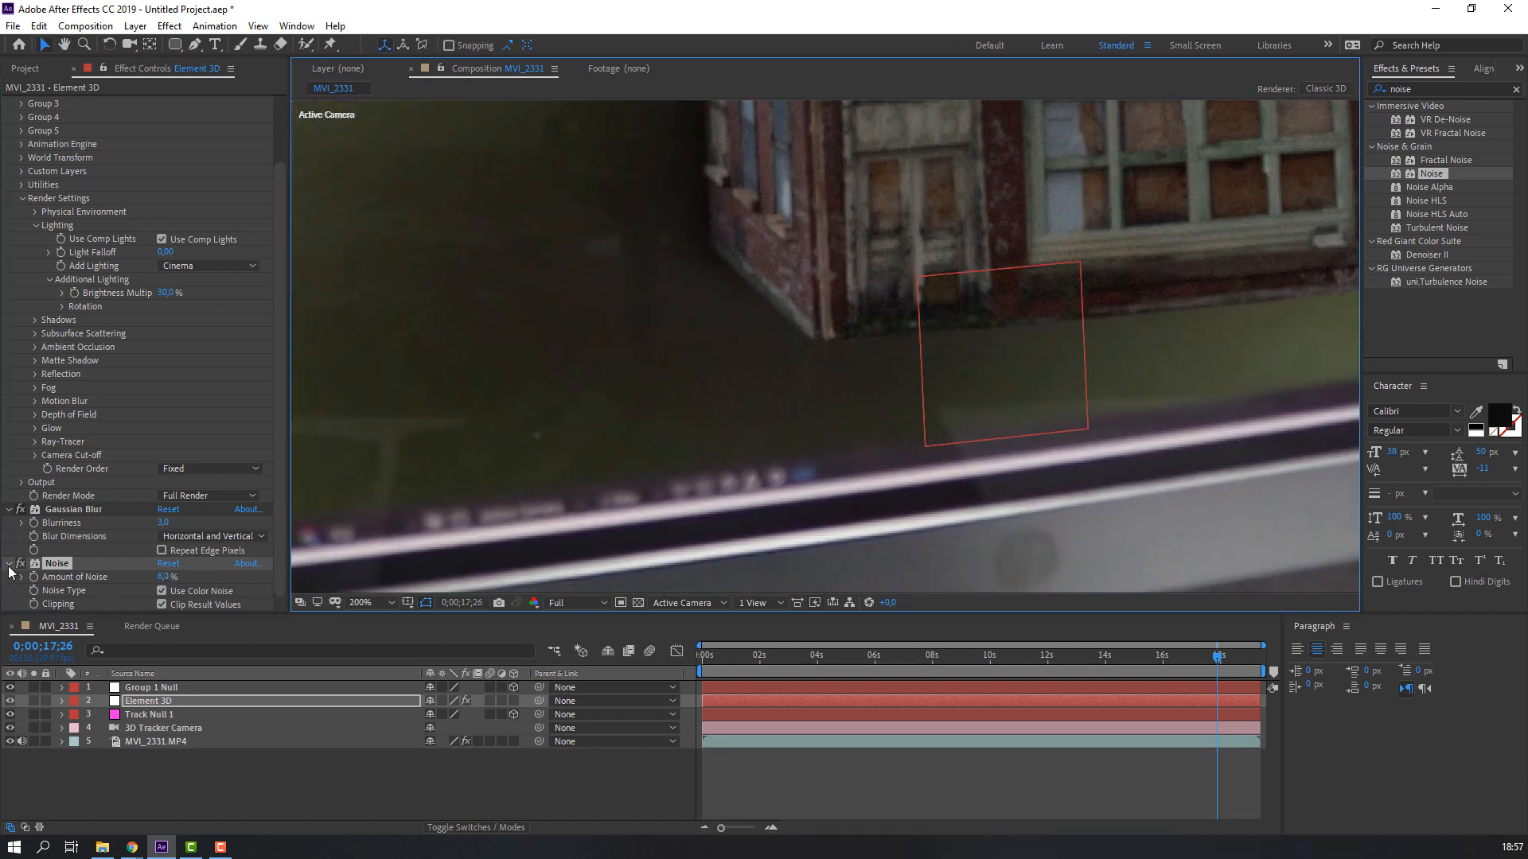
click(9, 565)
click(11, 549)
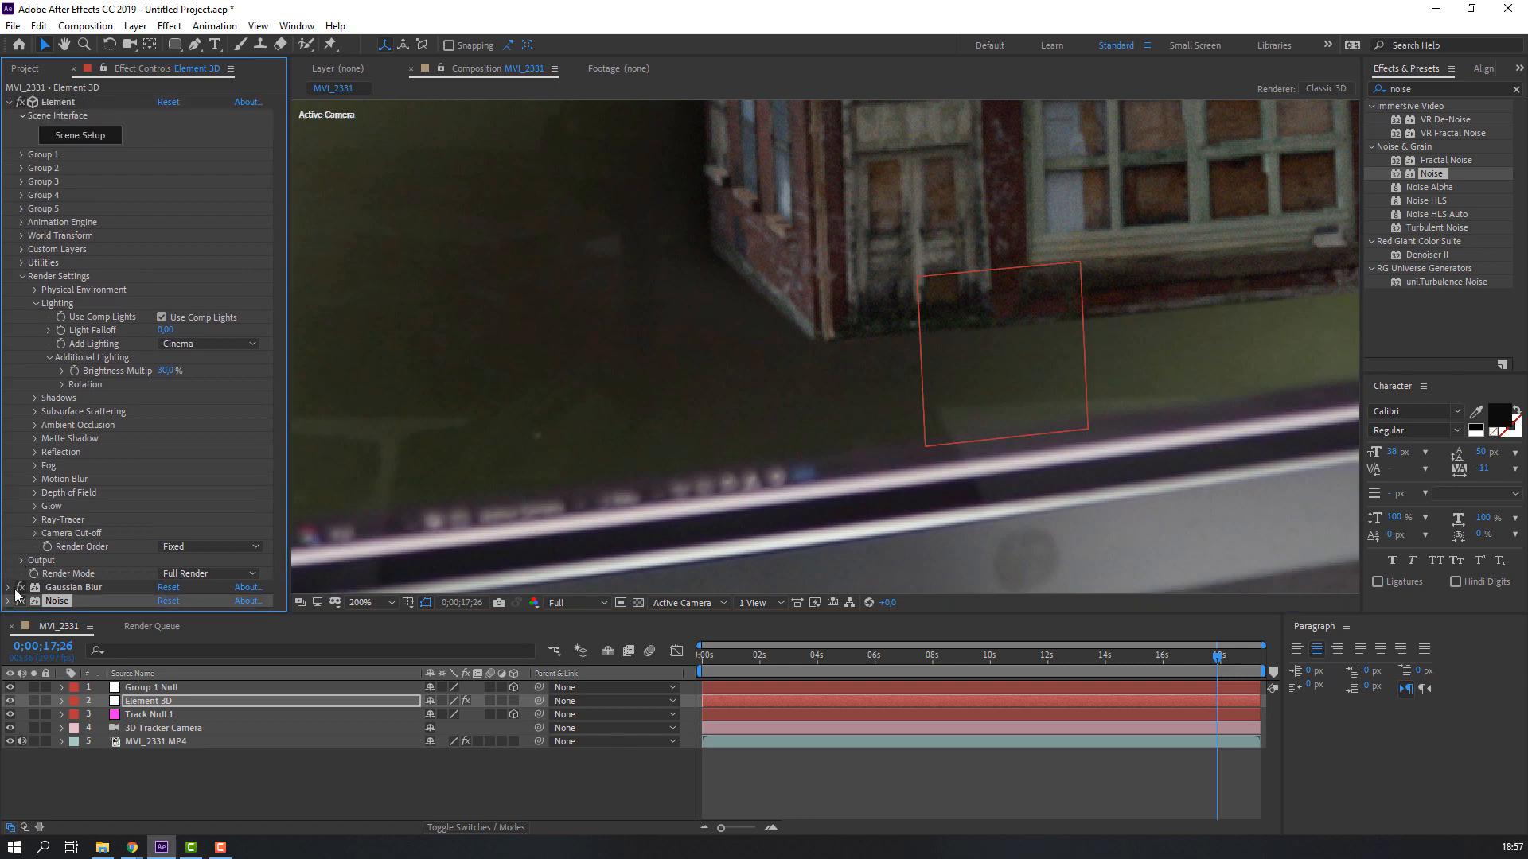
click(21, 588)
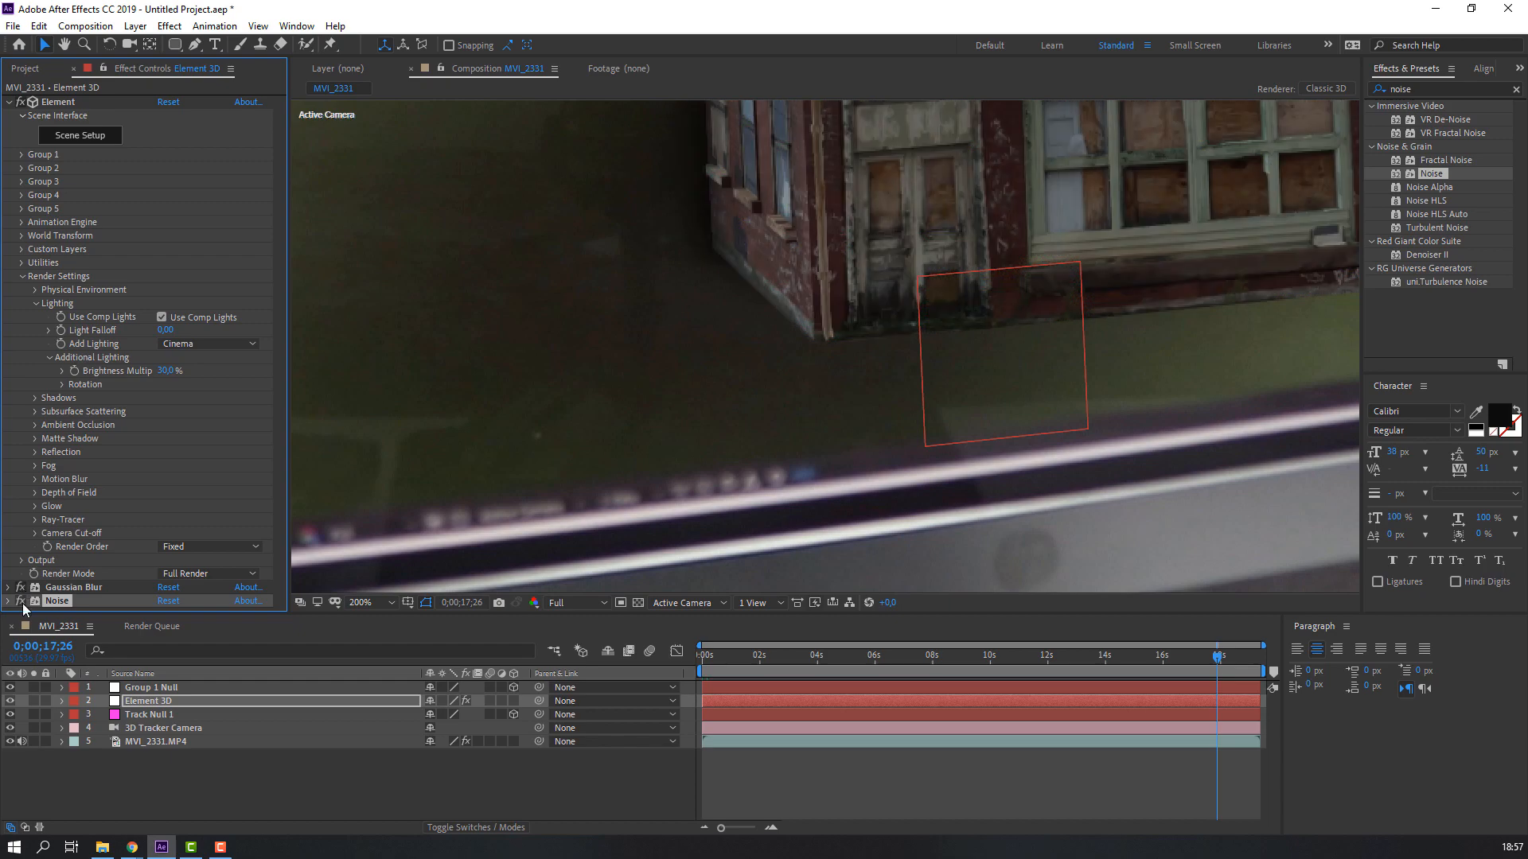
- Fit the composition to its viewer, maximize the viewer and play a preview of the finished house shot
key(comma)
key(comma)
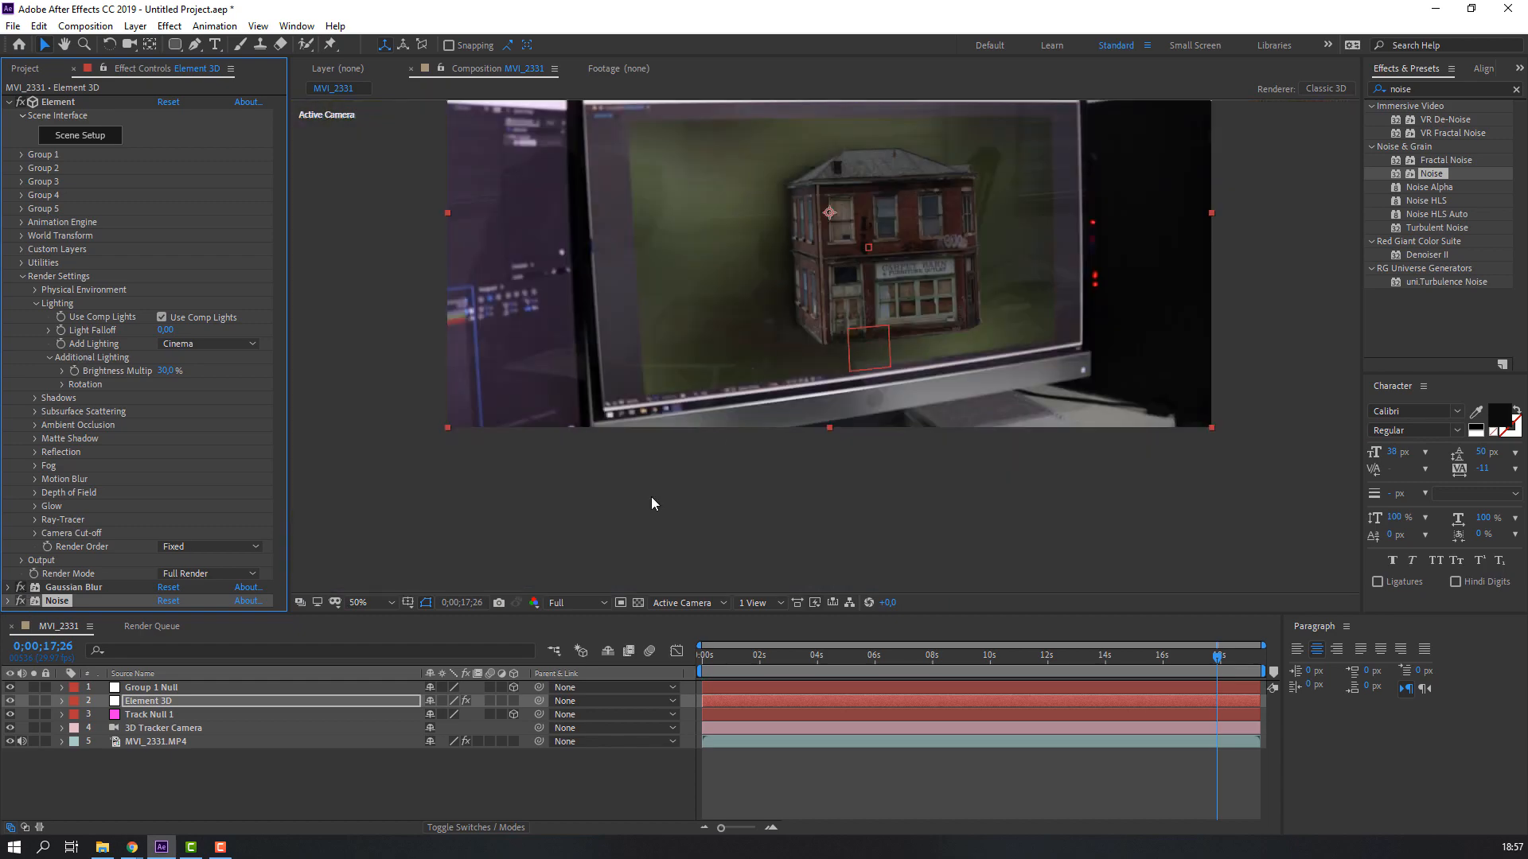
click(360, 603)
click(392, 341)
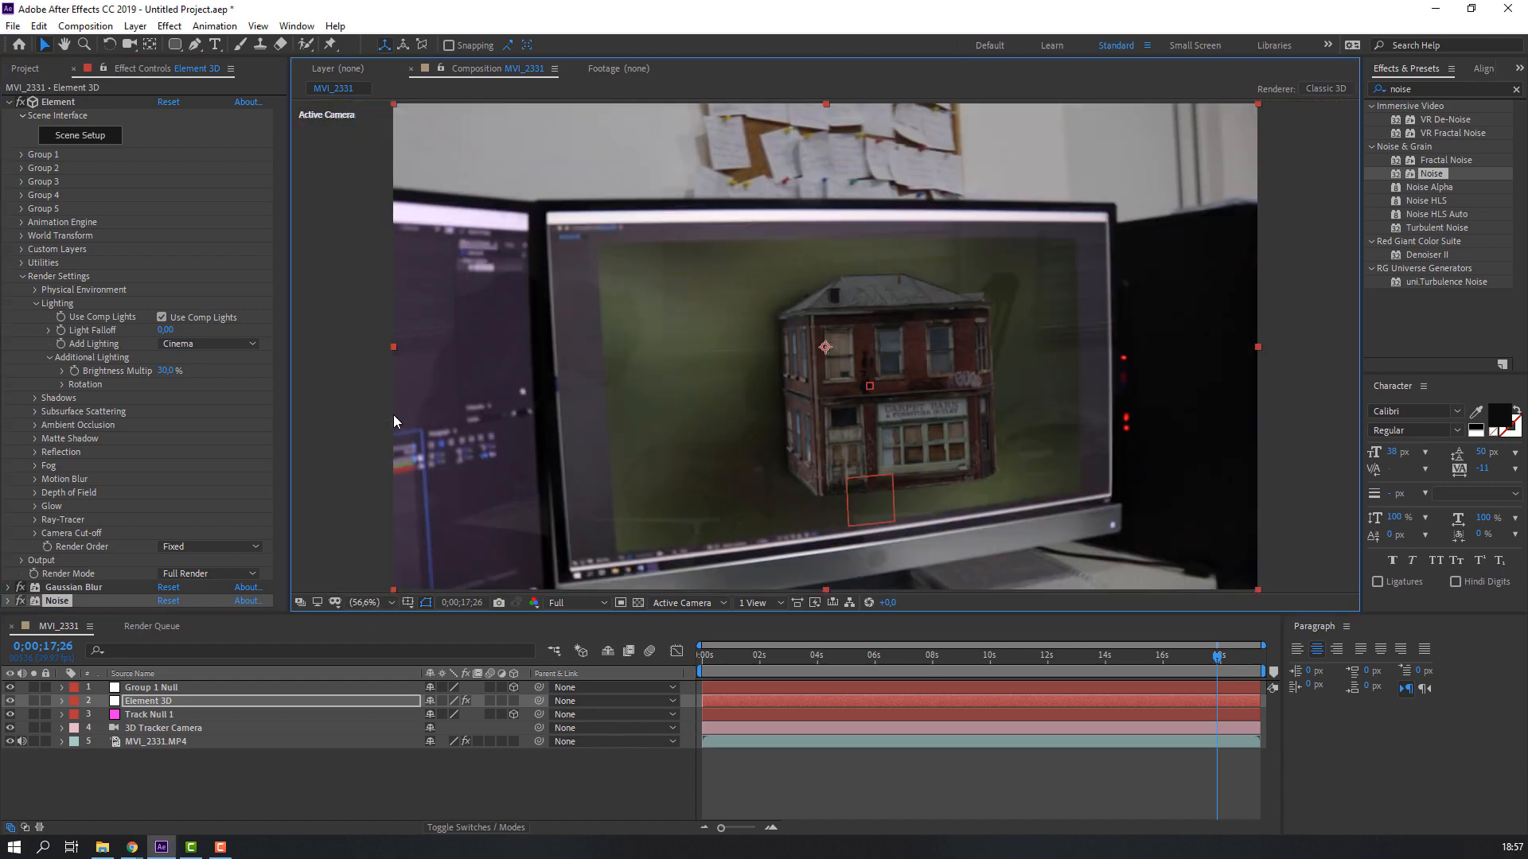
key(grave)
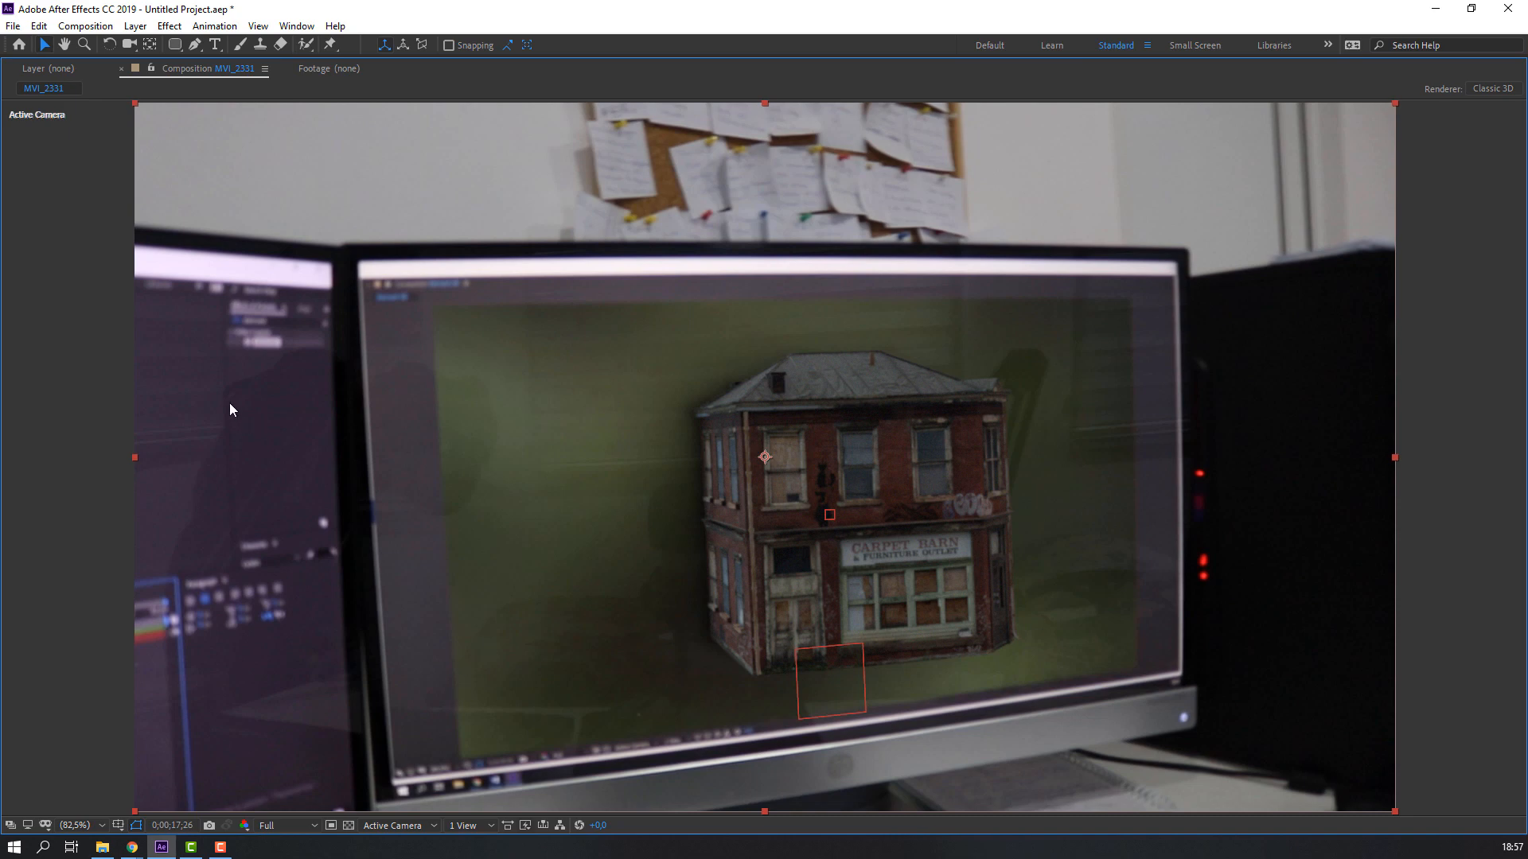
key(space)
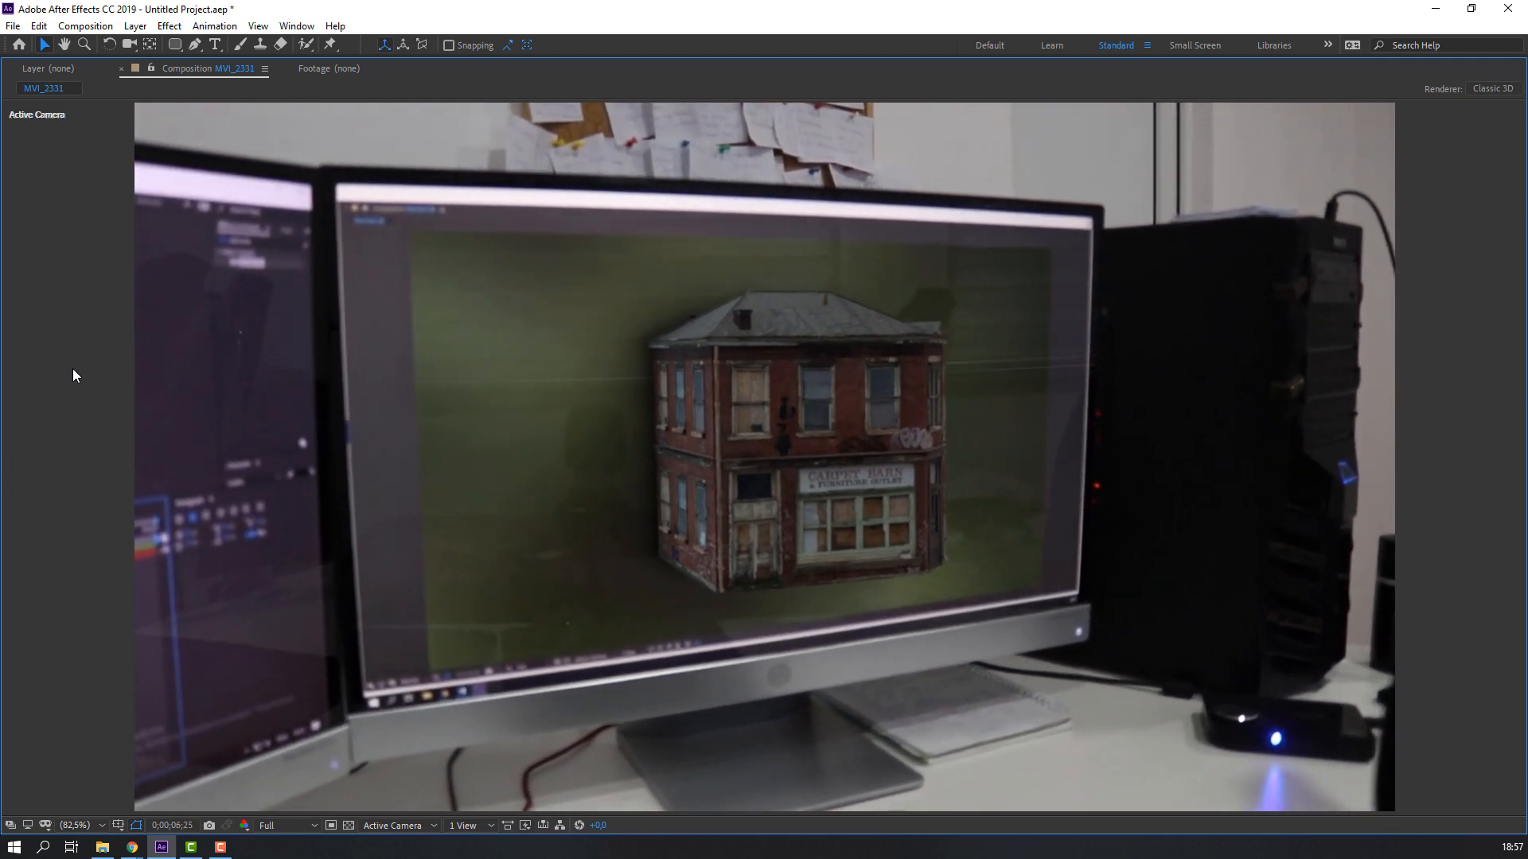
scroll(285, 413, down, 2)
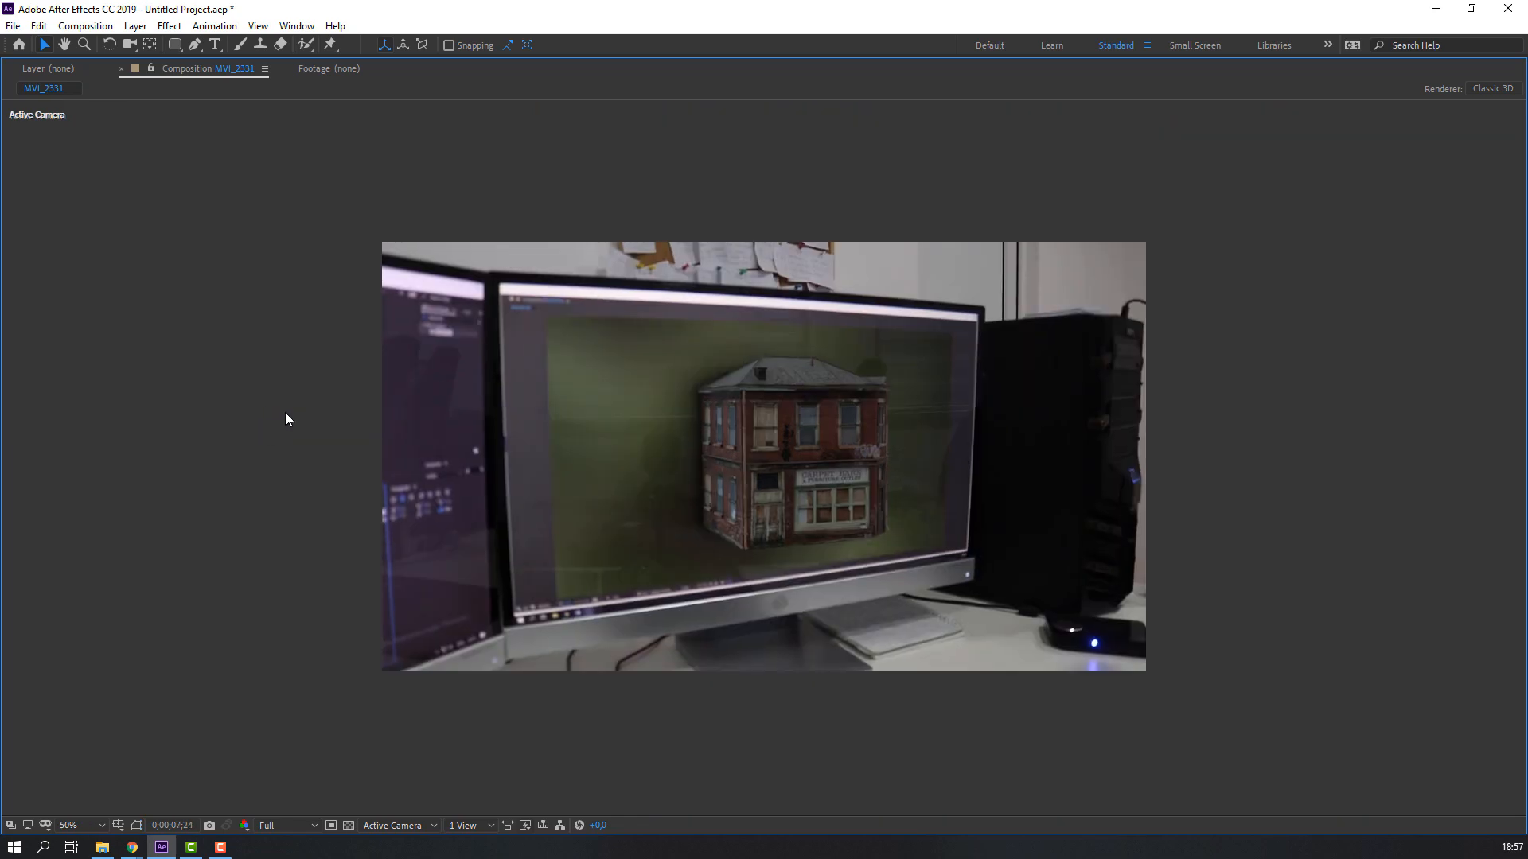